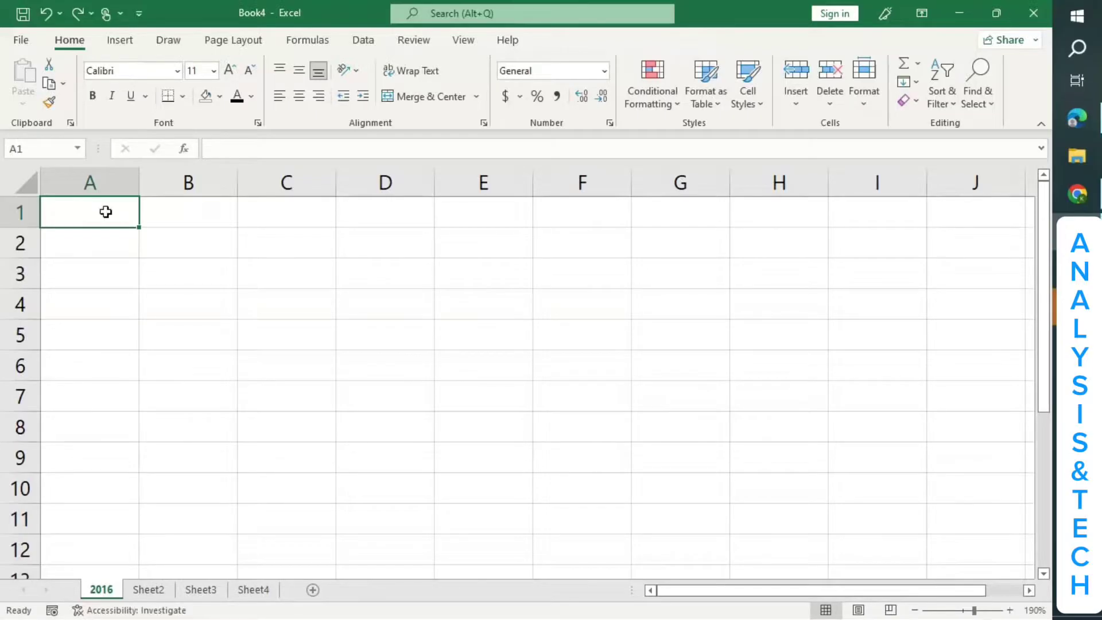
# - Enter the headings Employee ID, Name and Department in cells A1 through C1
pyautogui.write('Employee')
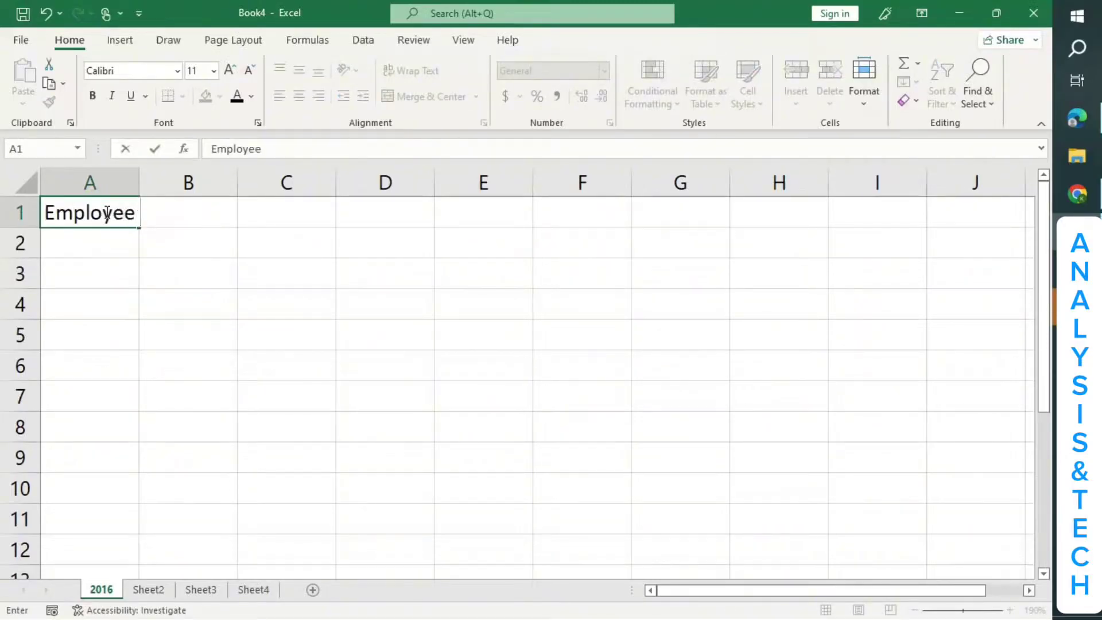
pyautogui.write(' ID')
pyautogui.click(203, 212)
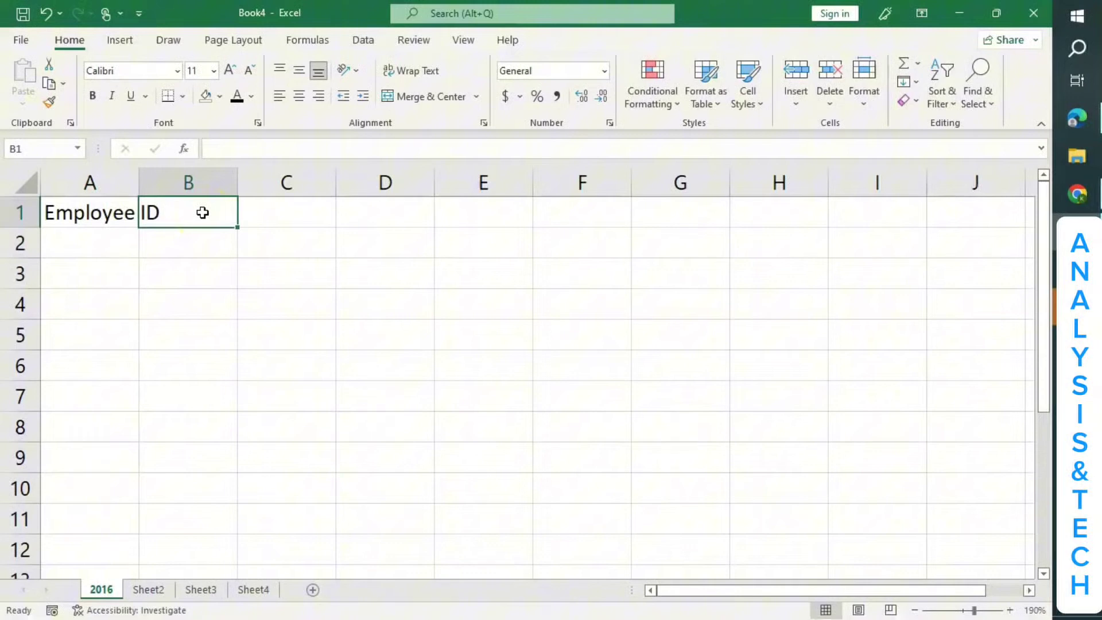
pyautogui.write('Name')
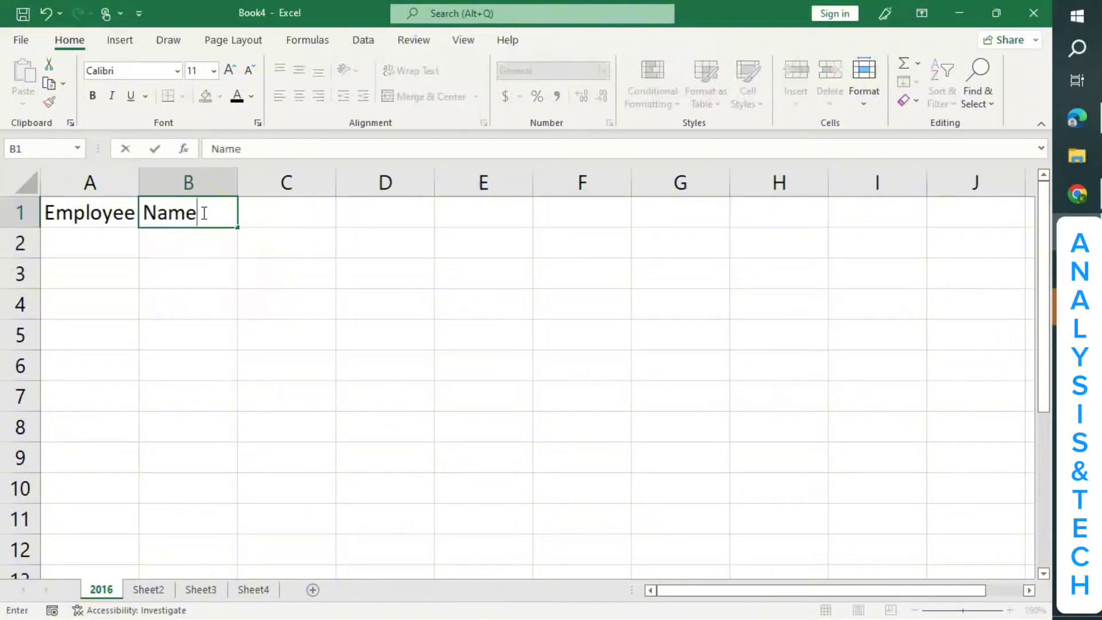
pyautogui.click(278, 213)
pyautogui.write('Dep')
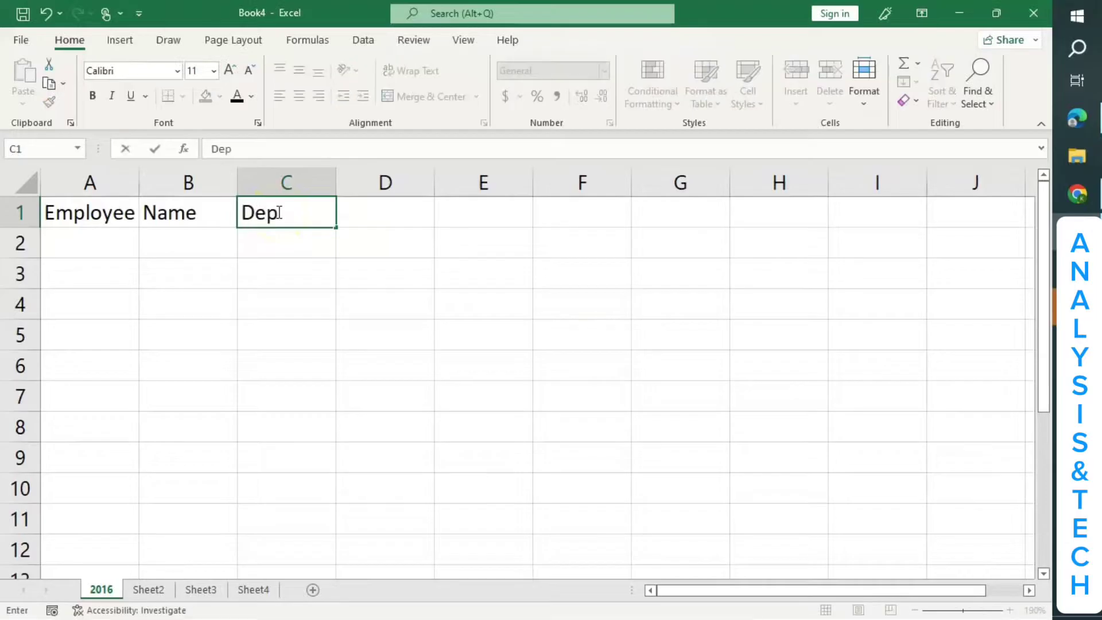
pyautogui.write('artment')
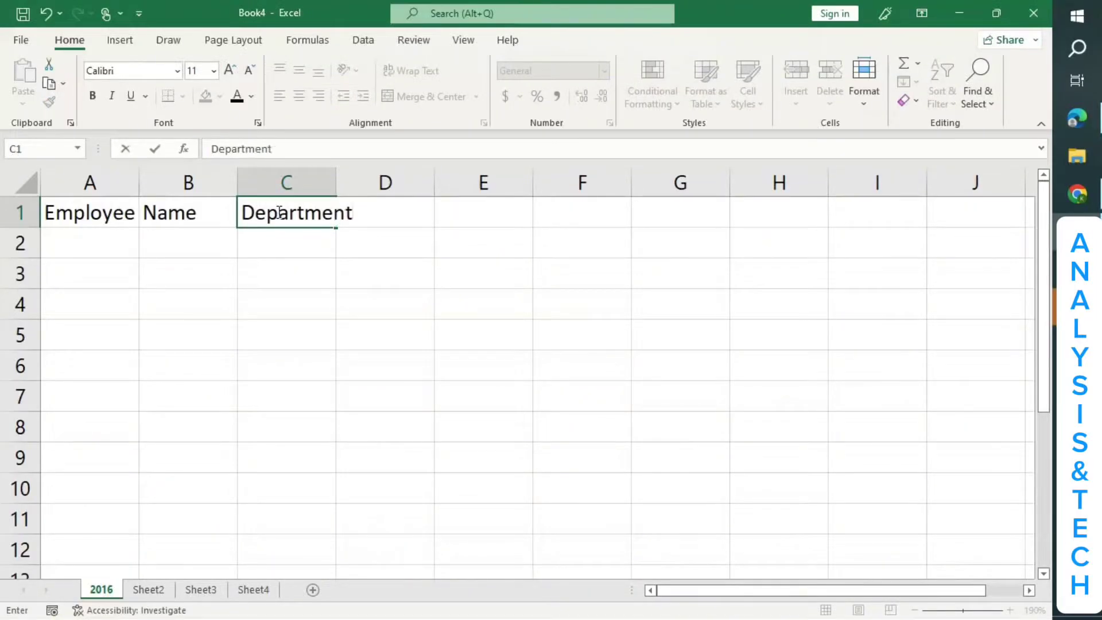
pyautogui.press('Return')
# - Add Job Title, Hire Date and Salary in D1 through F1, correcting the 'Titlr' typo
pyautogui.click(394, 213)
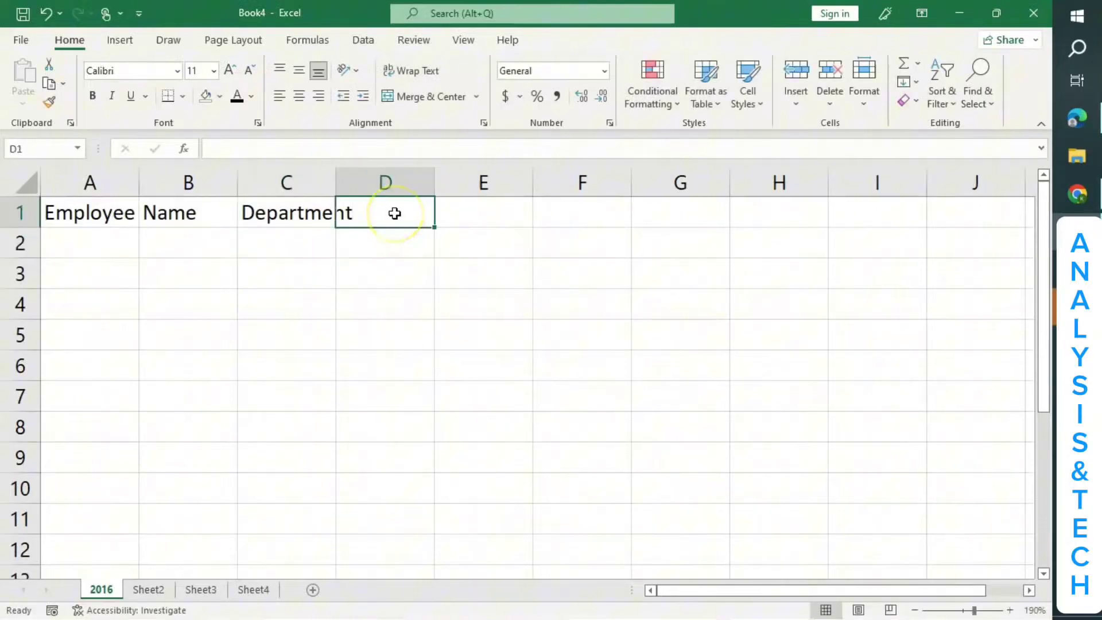
pyautogui.write('Job')
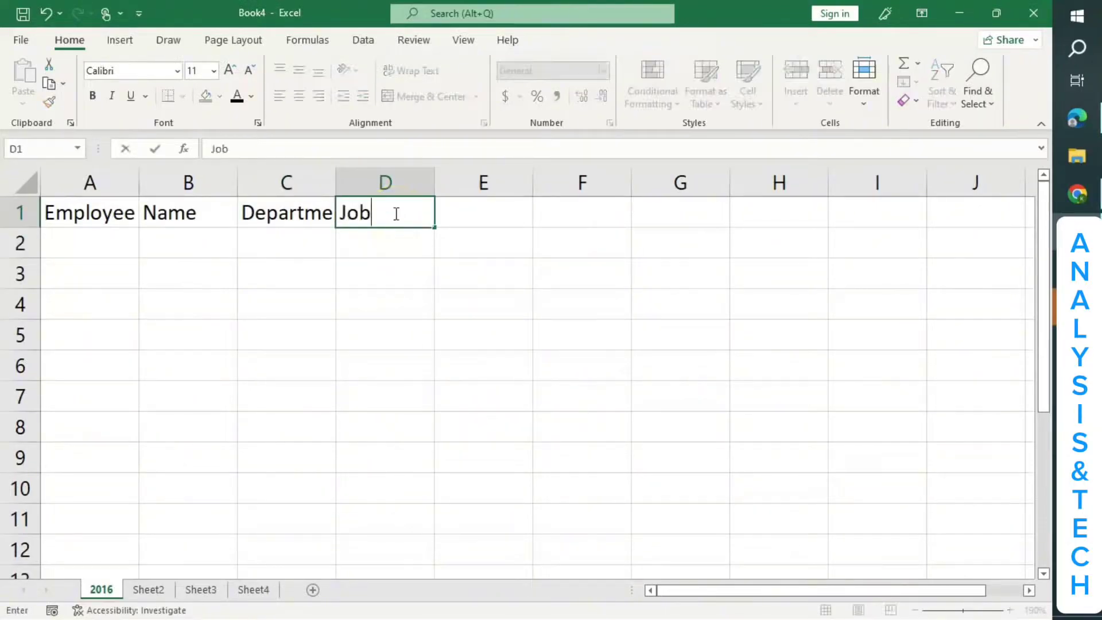
pyautogui.write(' Titlr')
pyautogui.press('BackSpace')
pyautogui.press('BackSpace')
pyautogui.write('le')
pyautogui.click(498, 212)
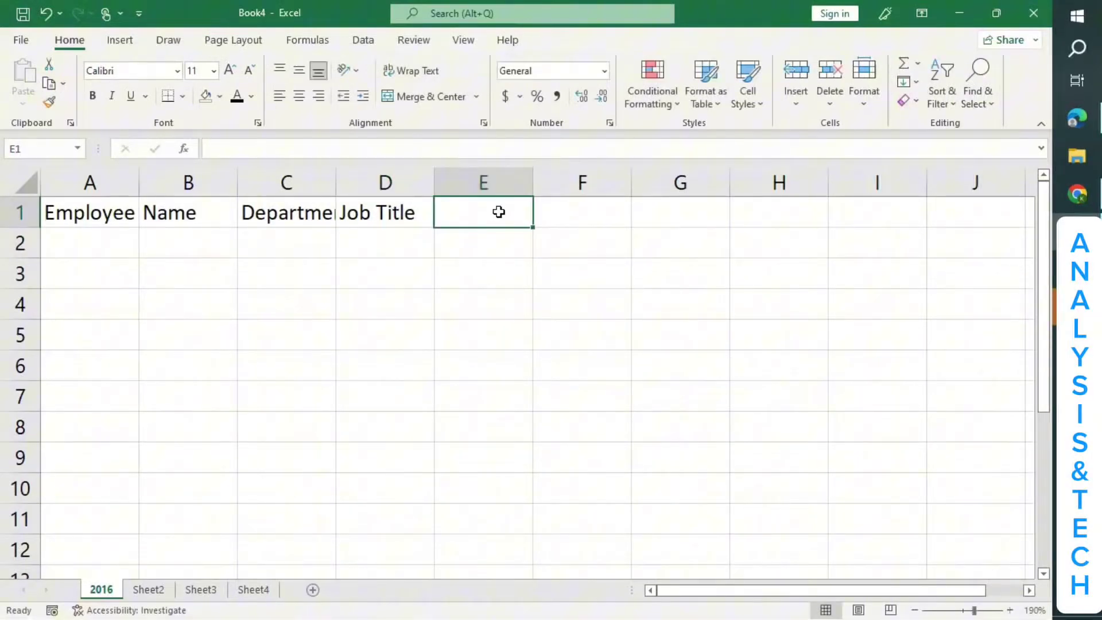
pyautogui.write('Hire')
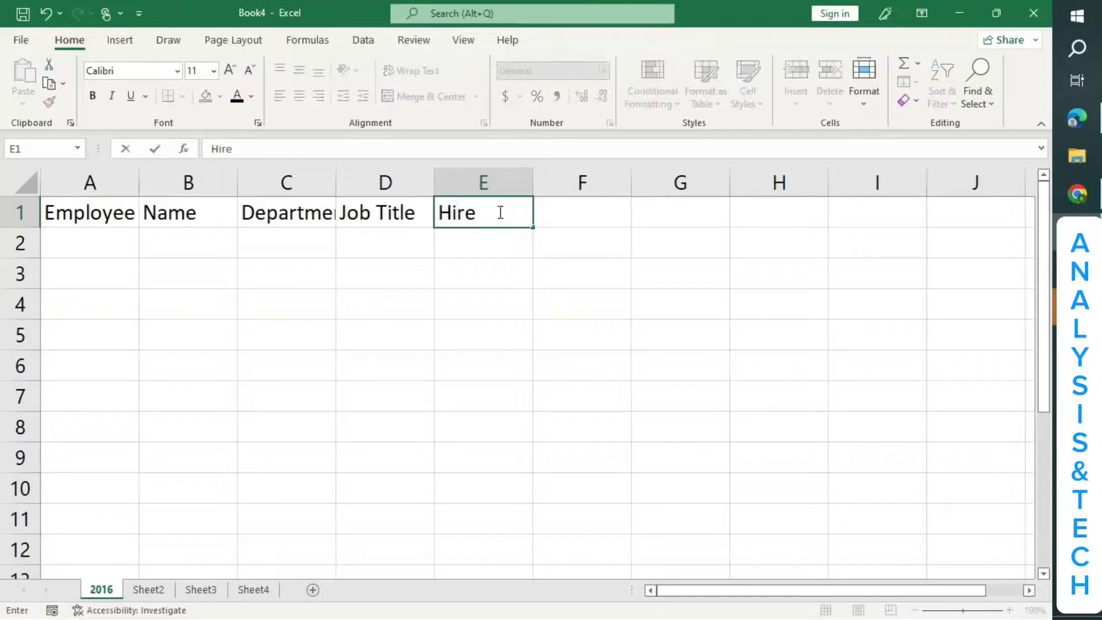
pyautogui.write(' Date')
pyautogui.click(581, 206)
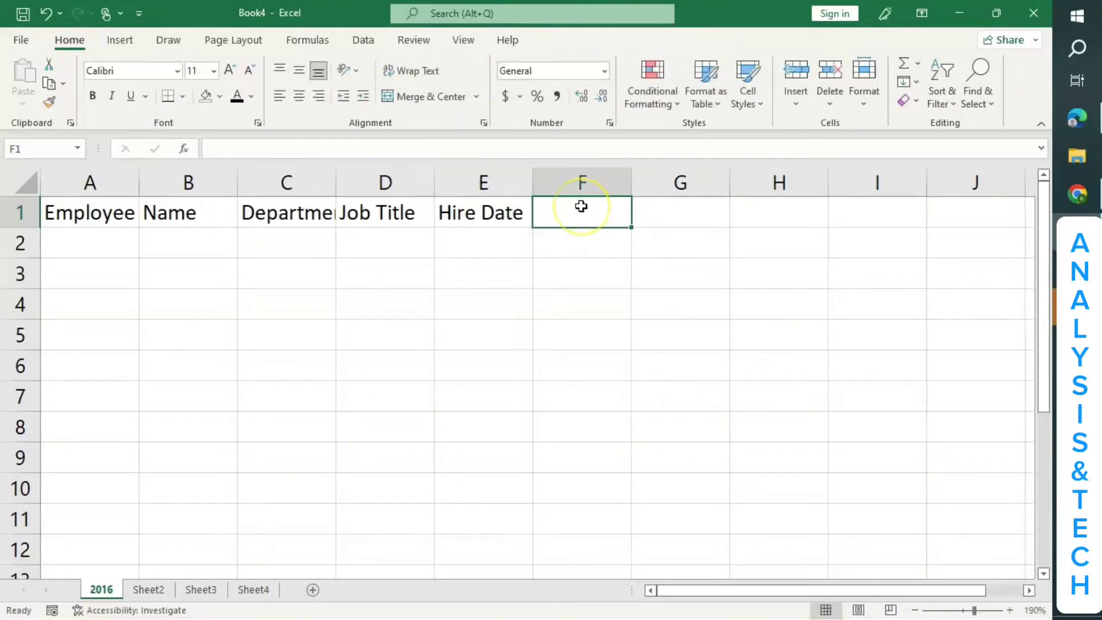
pyautogui.write('Salary')
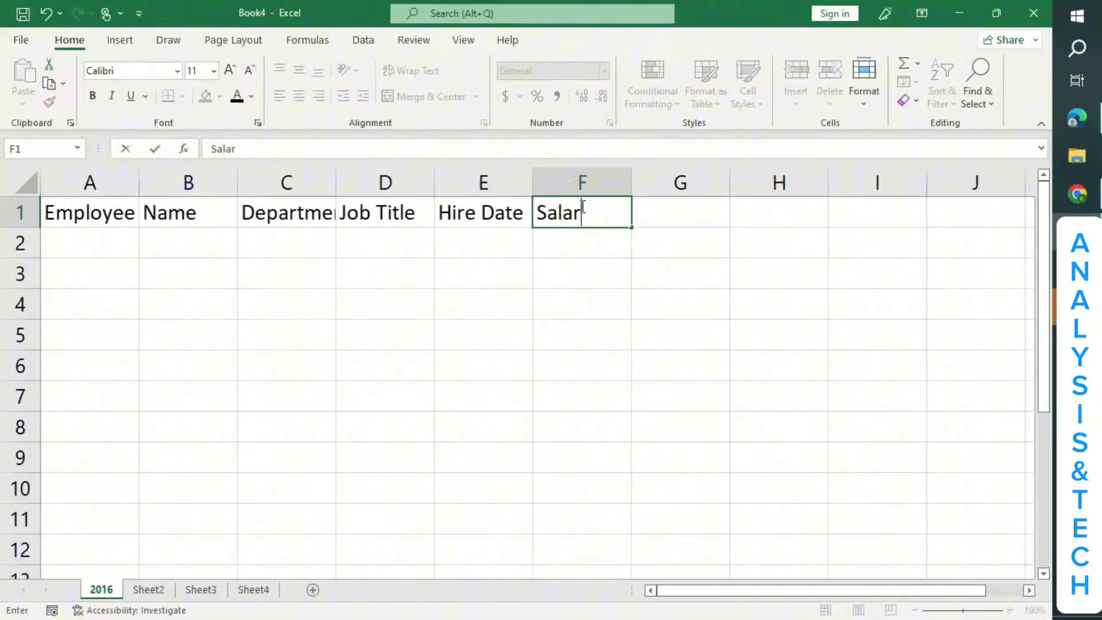
pyautogui.click(77, 221)
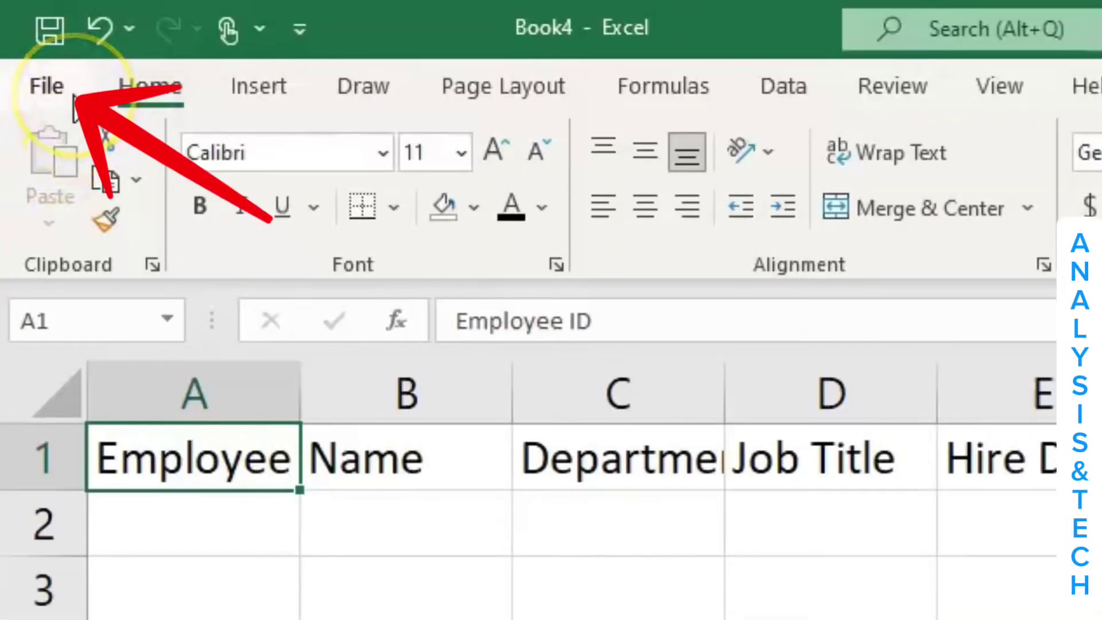
# - Save the workbook as 'Employees of XYZ LTD' in the Documents\P folder
pyautogui.click(46, 86)
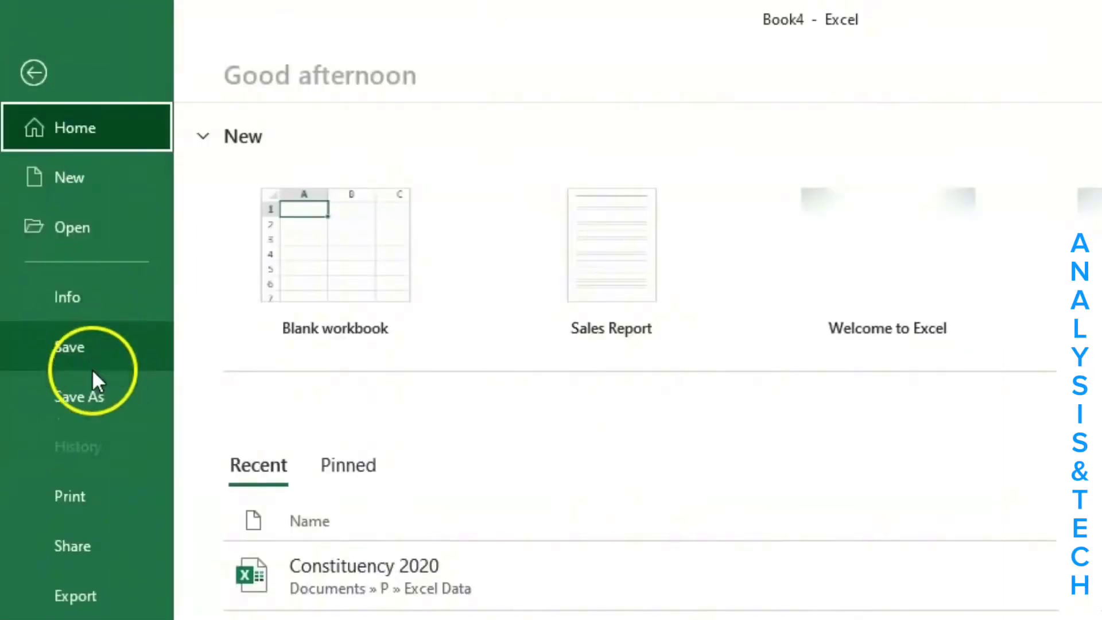
pyautogui.click(98, 396)
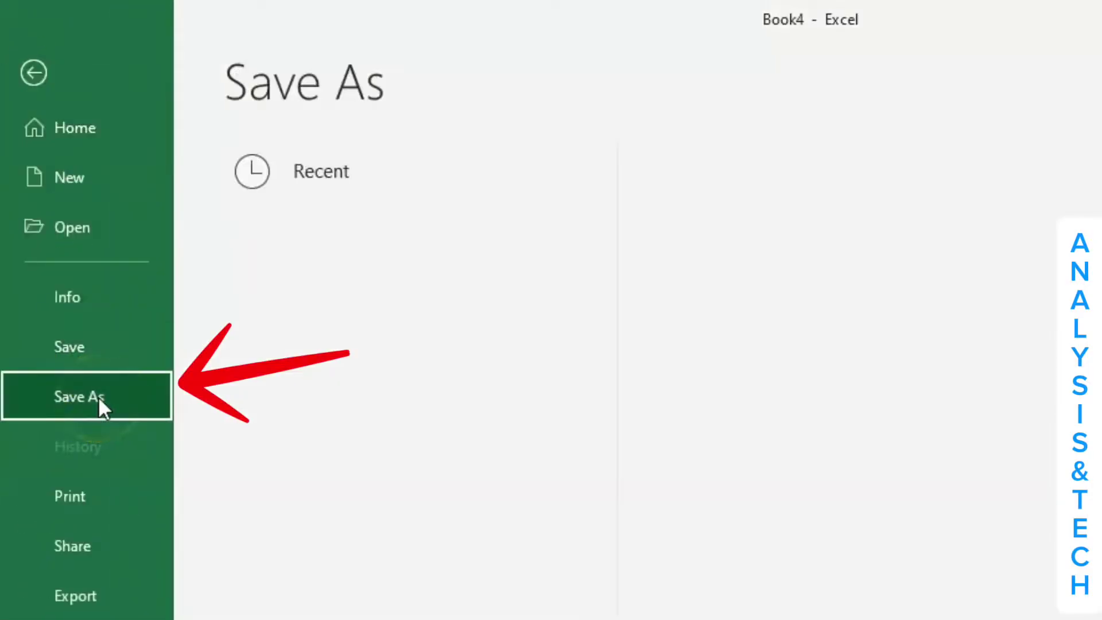
pyautogui.click(265, 283)
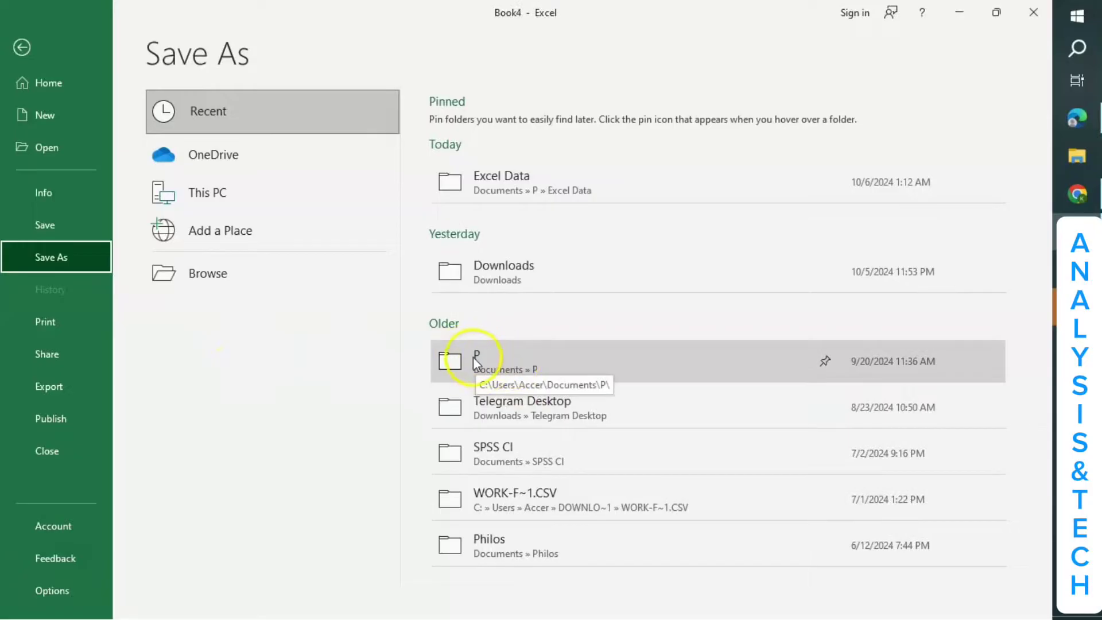
pyautogui.click(515, 363)
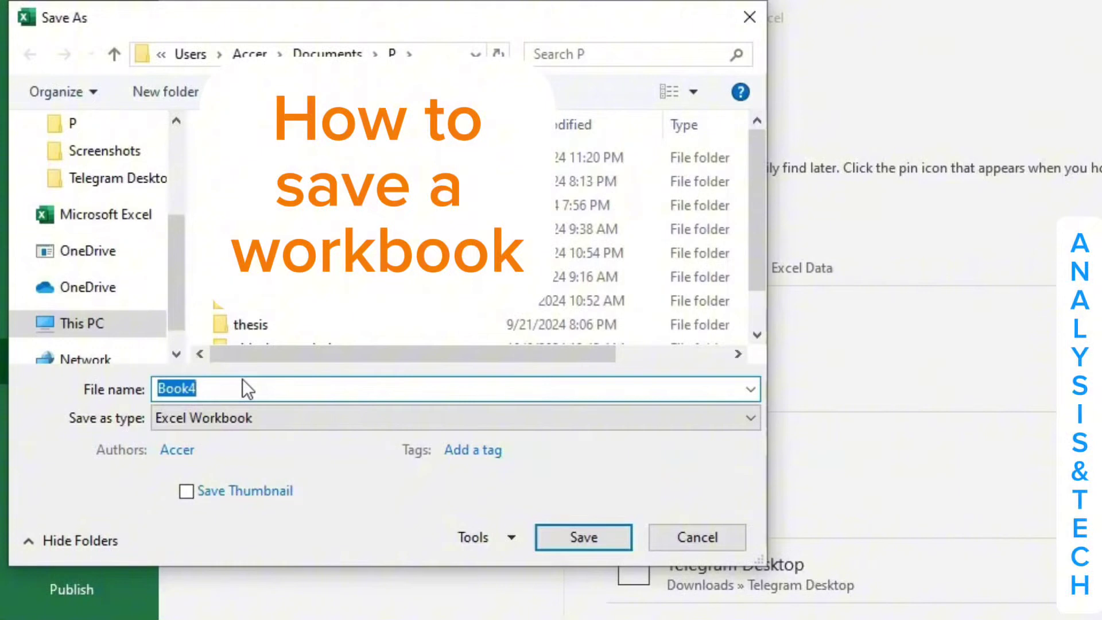
pyautogui.write('Employes')
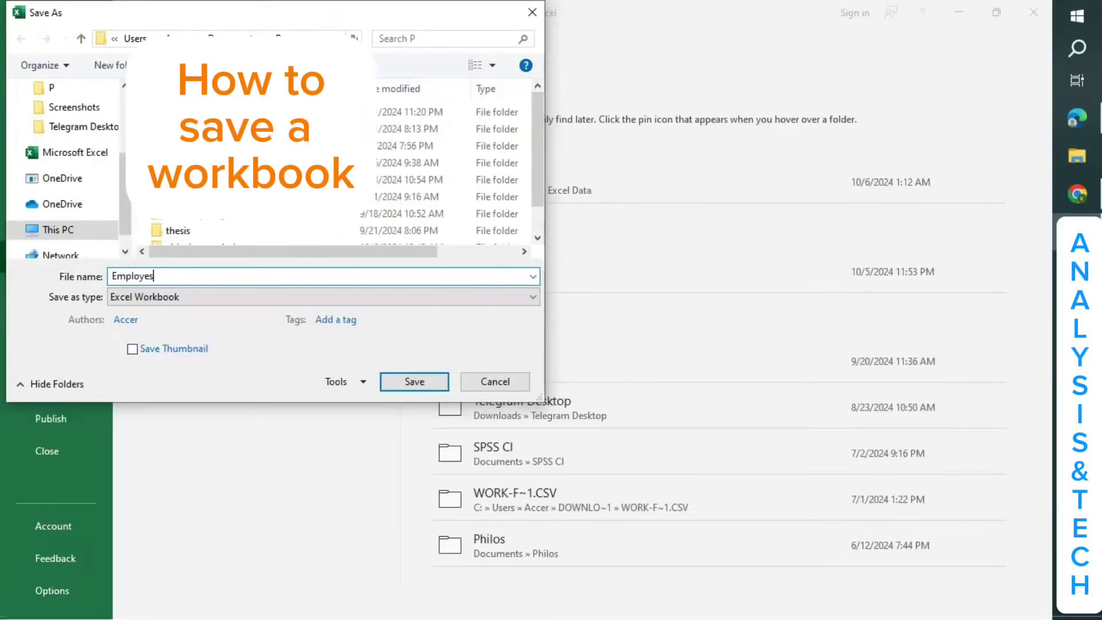
pyautogui.press('BackSpace')
pyautogui.write('es of XYZ LT')
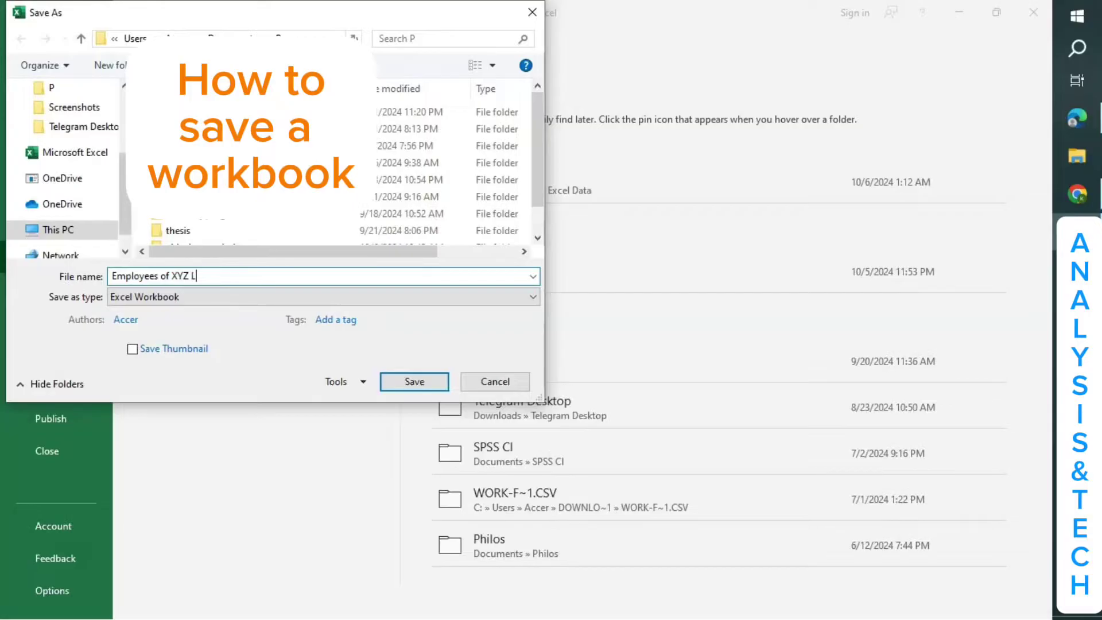
pyautogui.write('D')
pyautogui.click(426, 381)
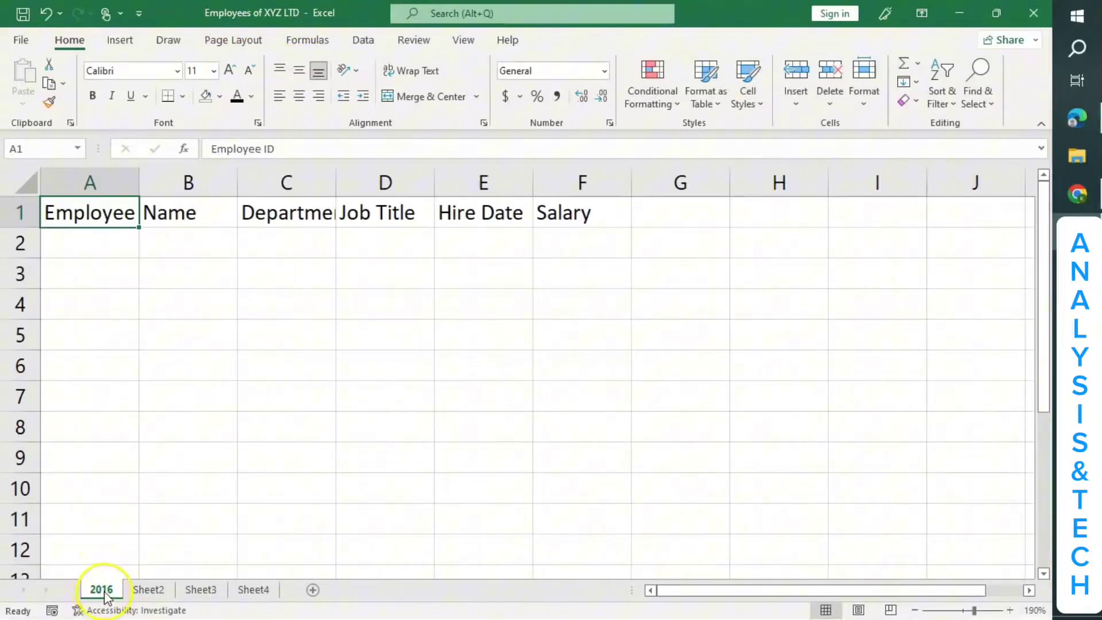
# - Rename the '2016' sheet tab to 'emp info'
pyautogui.rightClick(102, 590)
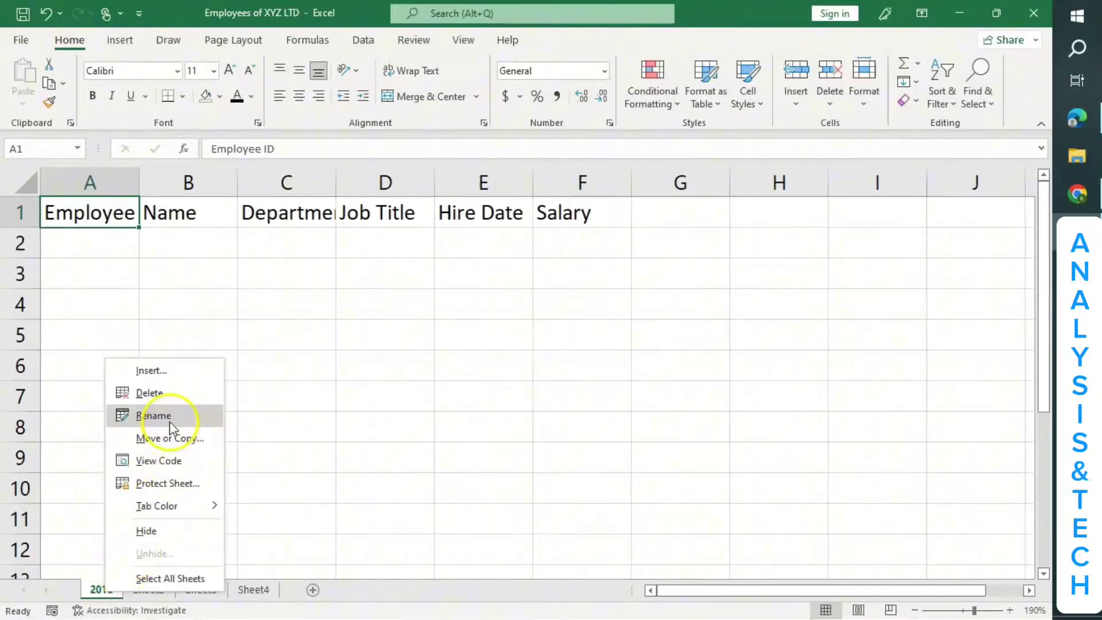
pyautogui.click(170, 419)
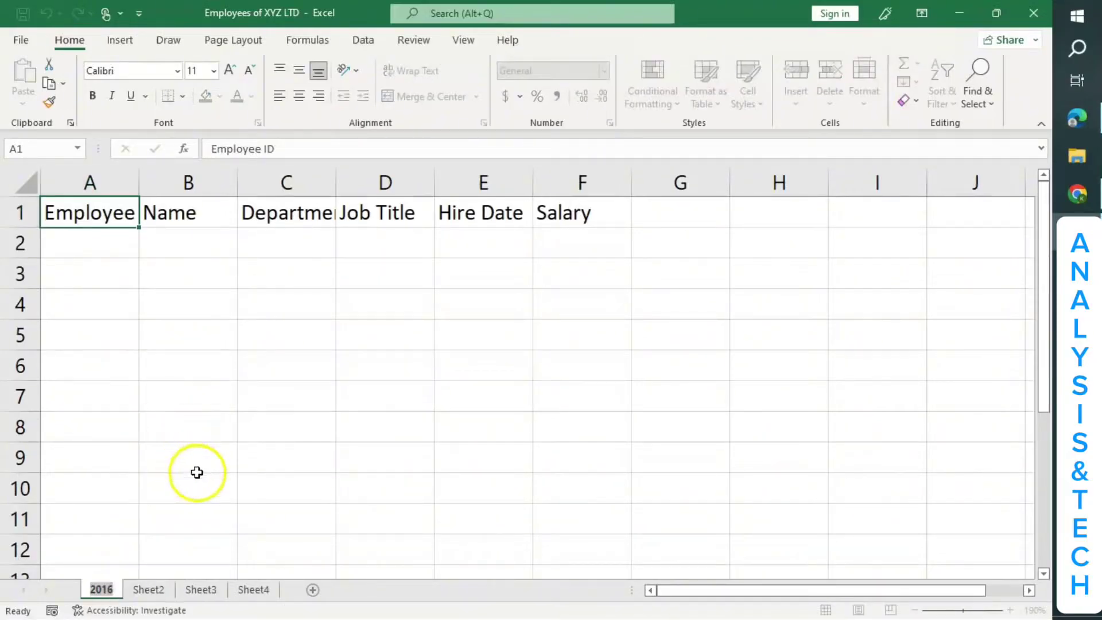
pyautogui.write('em')
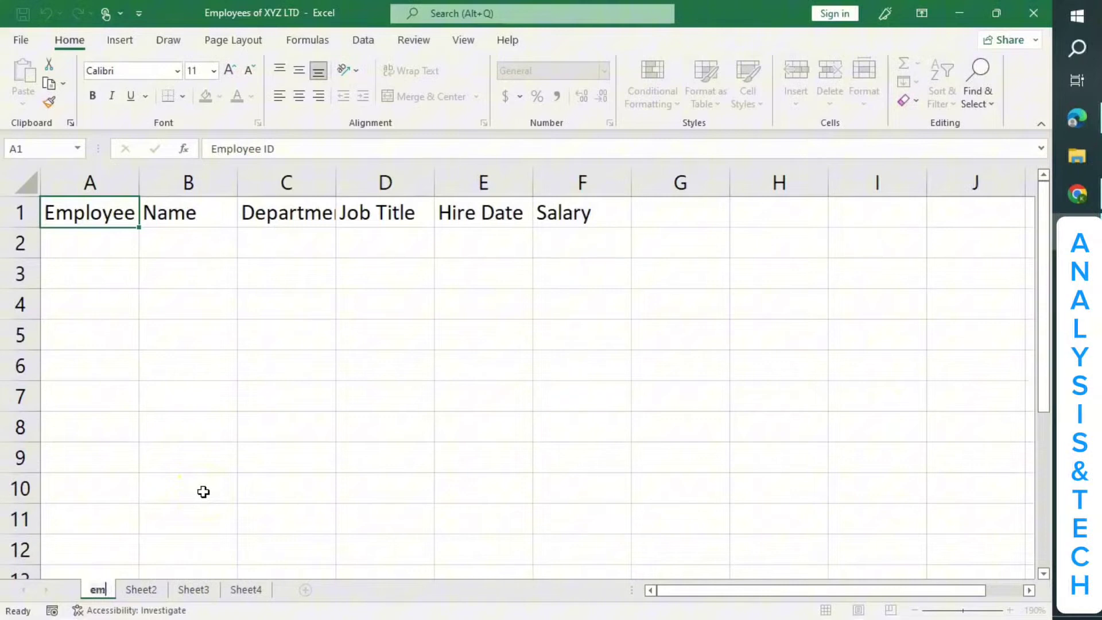
pyautogui.write('p info')
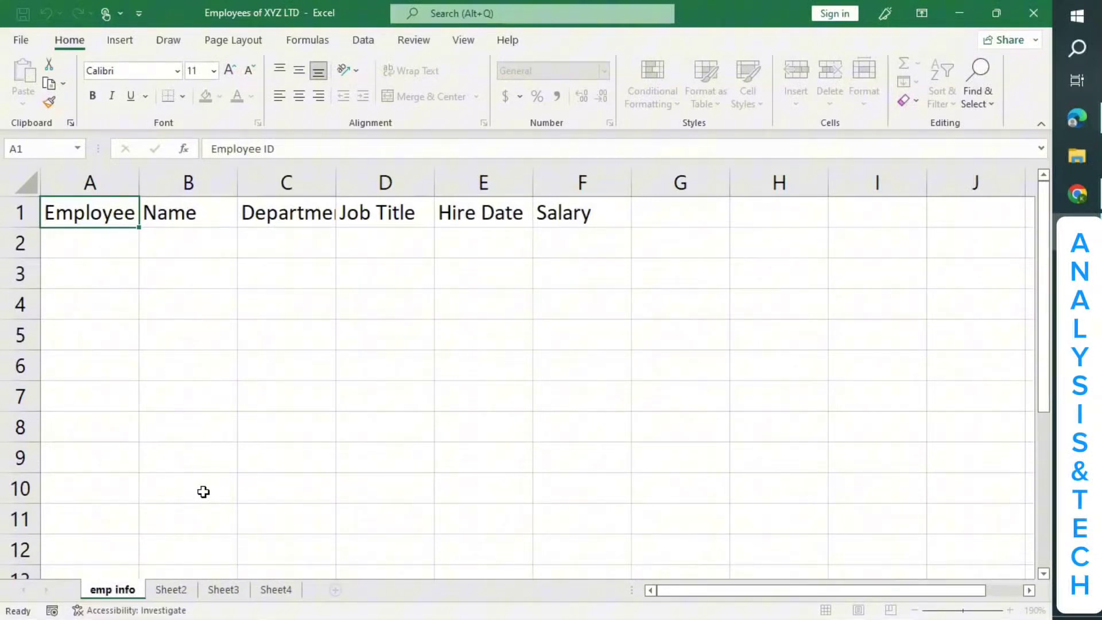
pyautogui.press('Return')
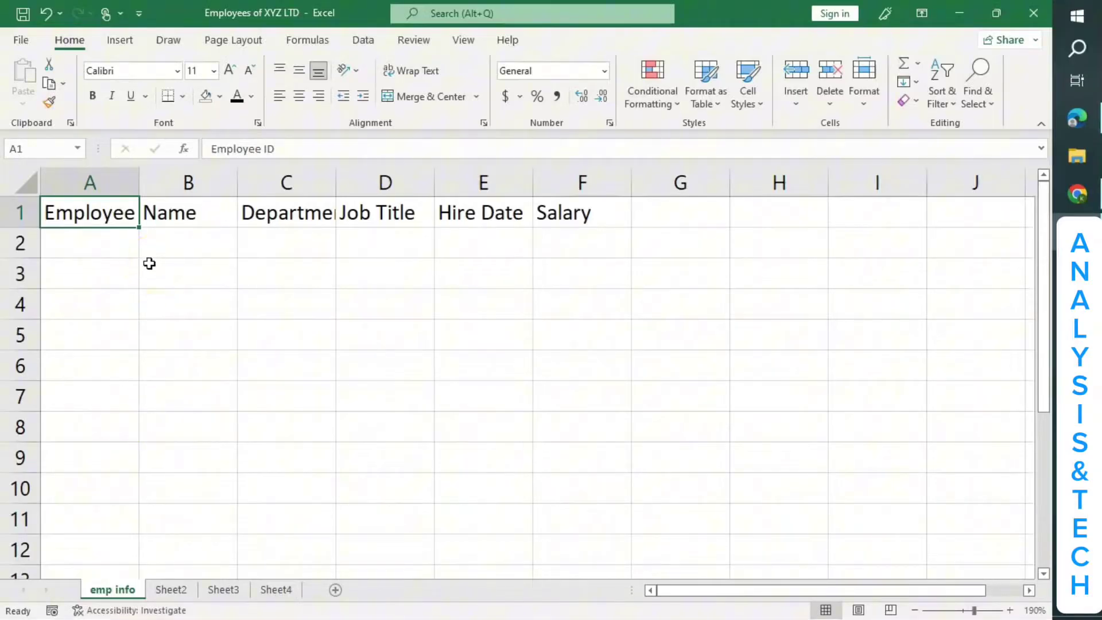
# - Widen column A so the 'Employee ID' heading fits
pyautogui.click(111, 250)
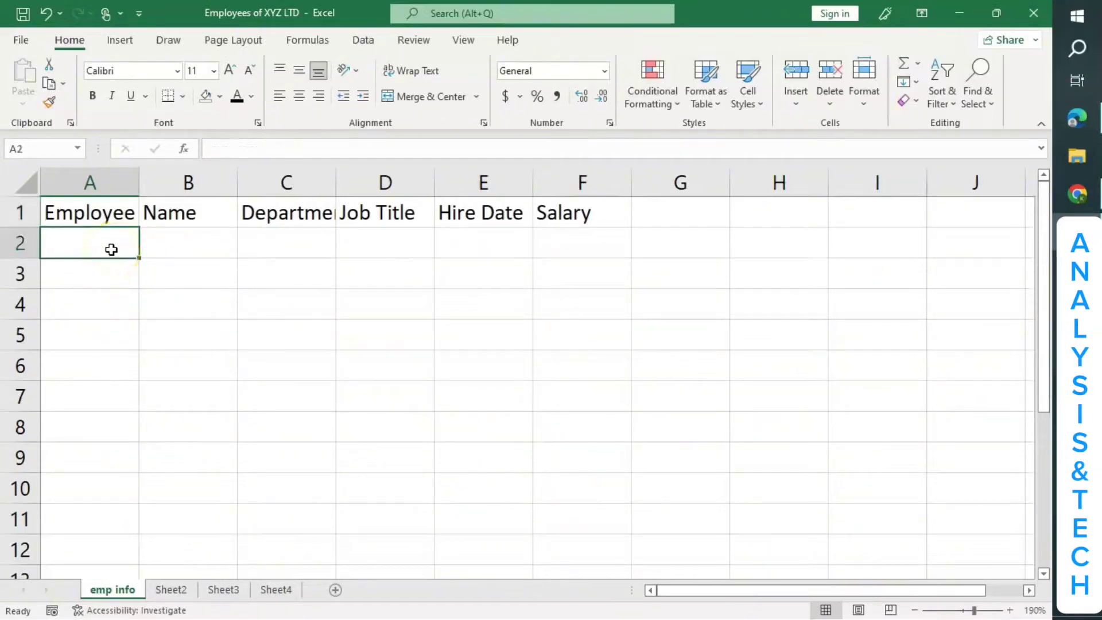
pyautogui.click(122, 182)
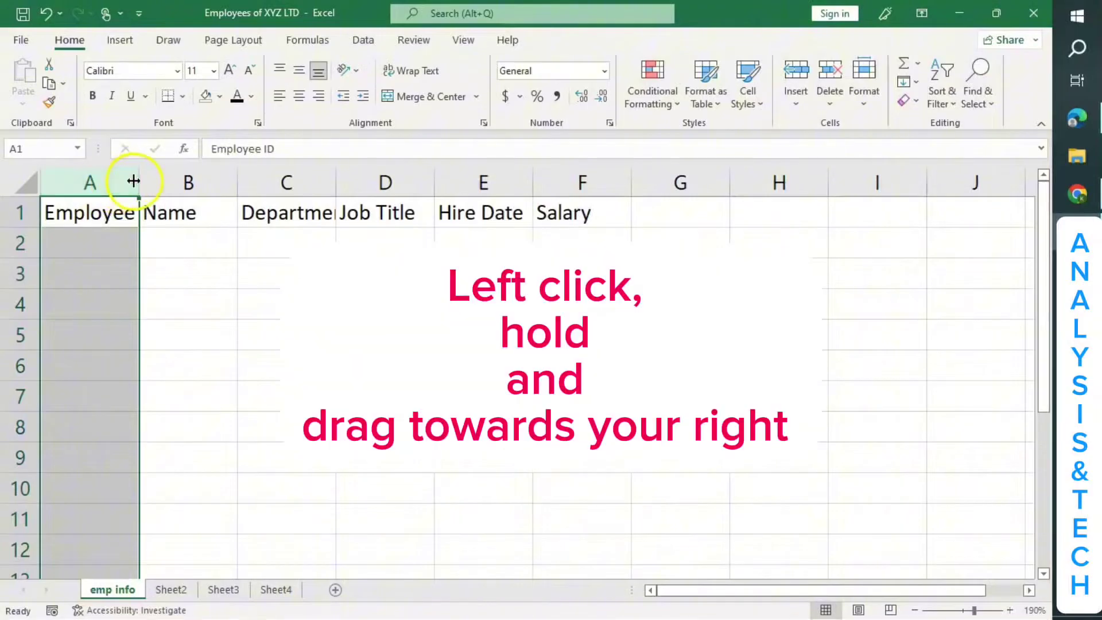
pyautogui.moveTo(140, 181); pyautogui.dragTo(170, 181)
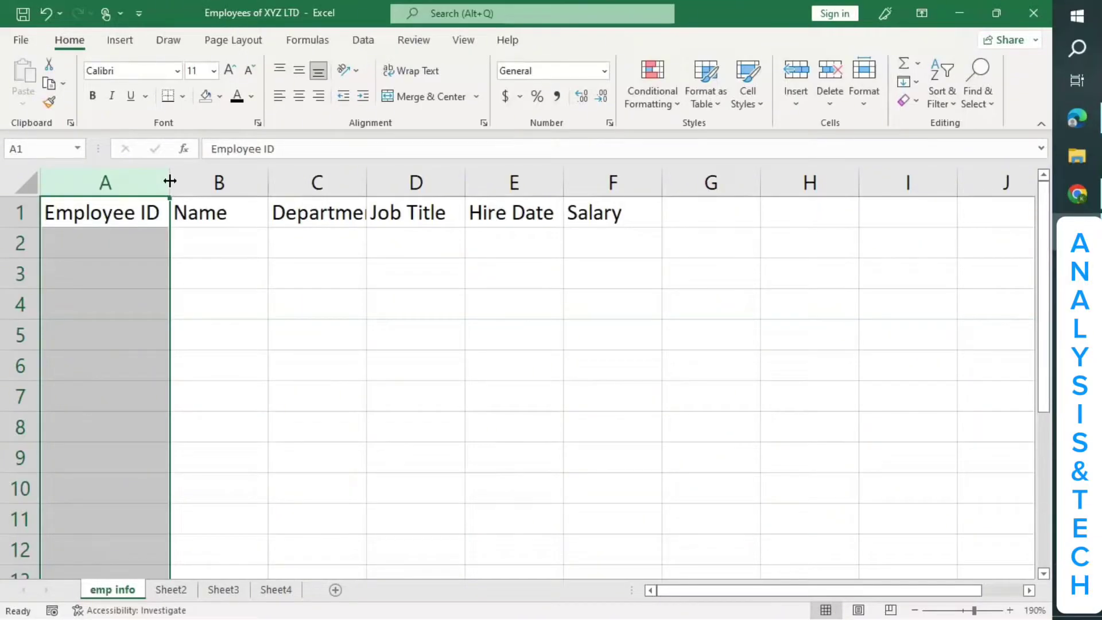
# - Widen column C so the 'Department' heading fits
pyautogui.click(111, 172)
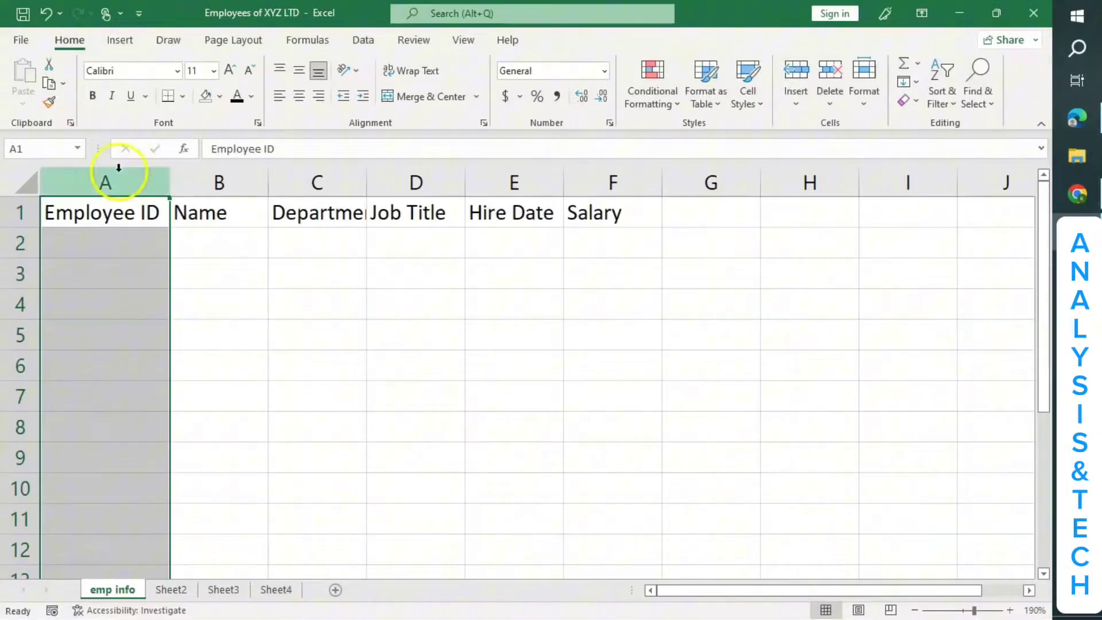
pyautogui.click(323, 173)
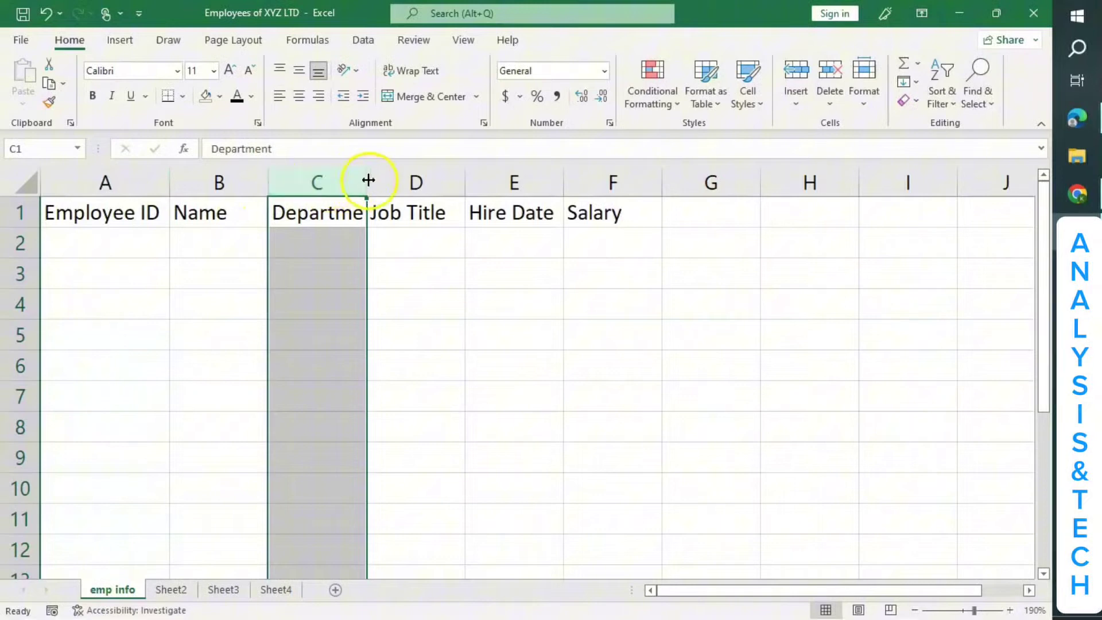
pyautogui.moveTo(366, 176); pyautogui.dragTo(389, 176)
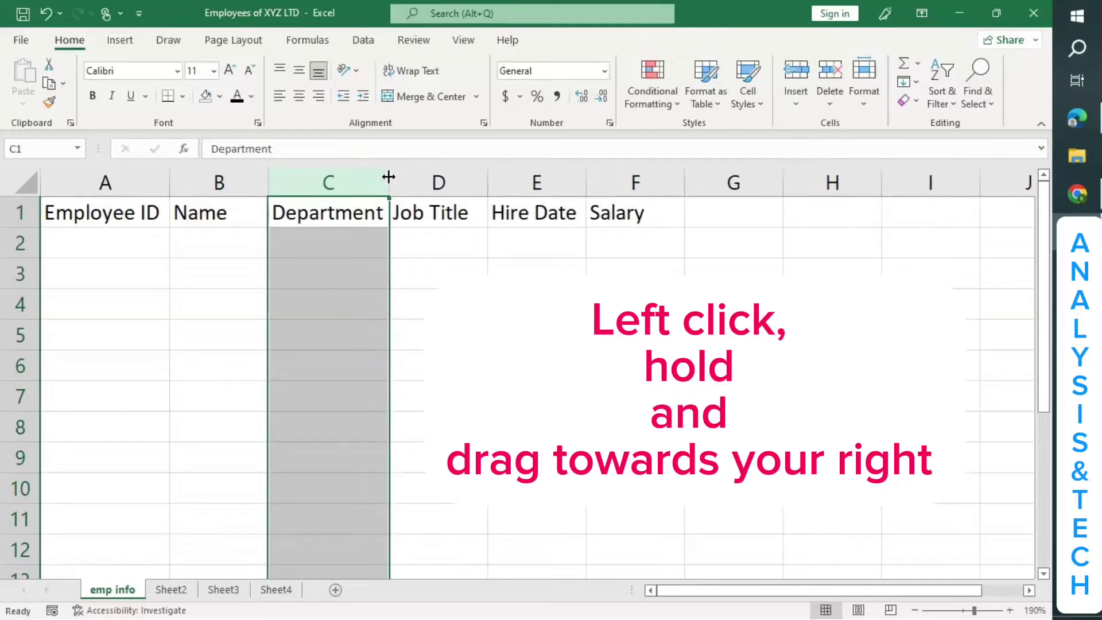
# - Enter EM0001, the employee's full name, Finance and Financial Analyst in cells A2 through D2
pyautogui.click(139, 240)
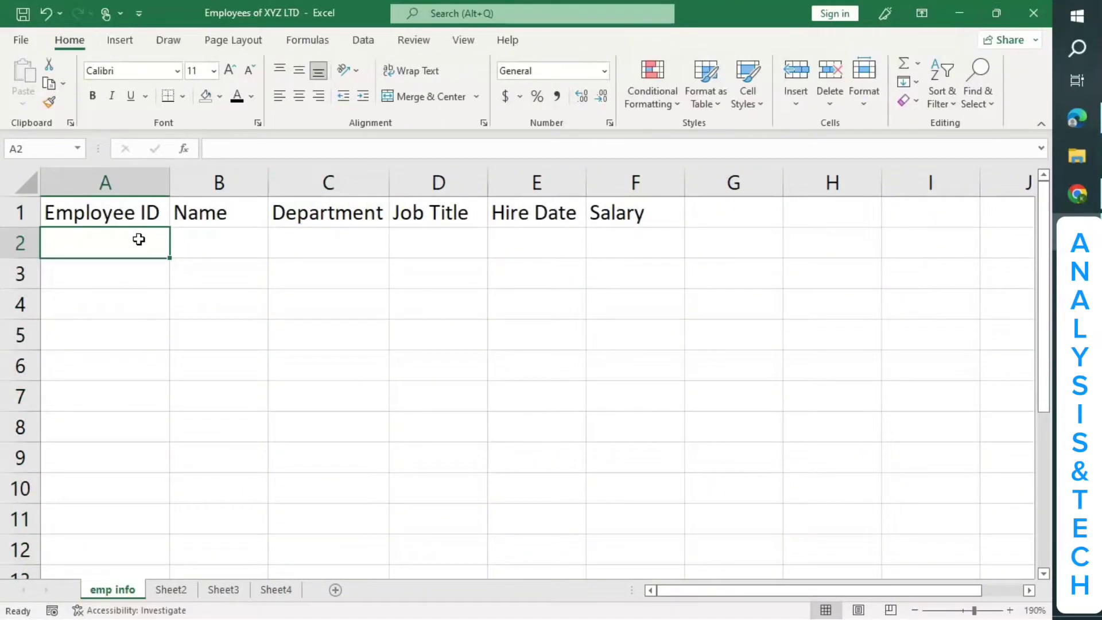
pyautogui.write('E')
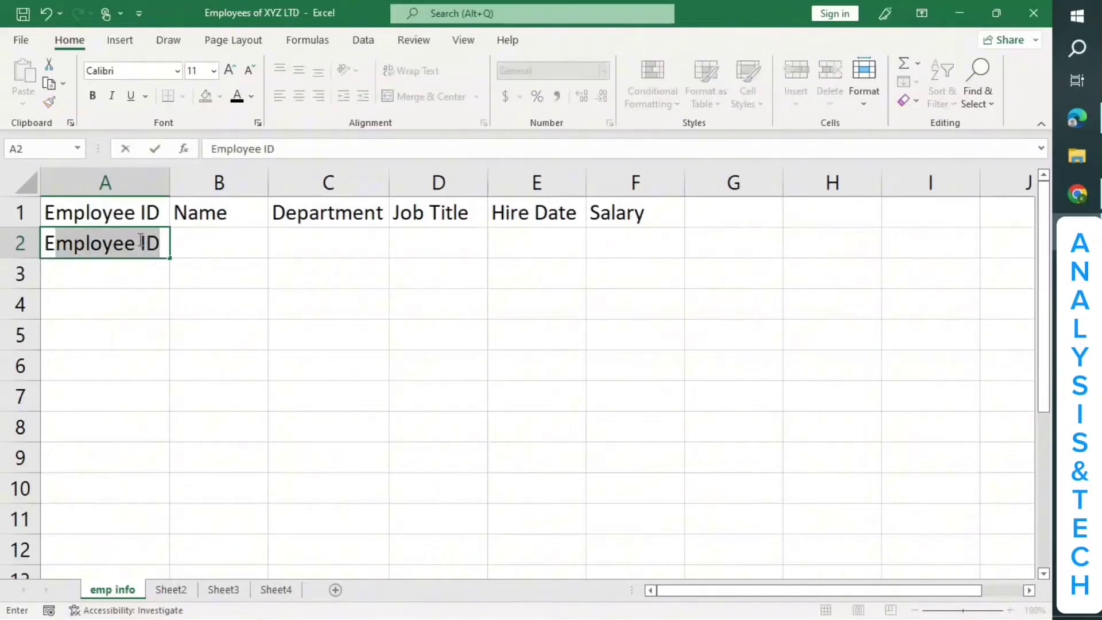
pyautogui.write('M0001')
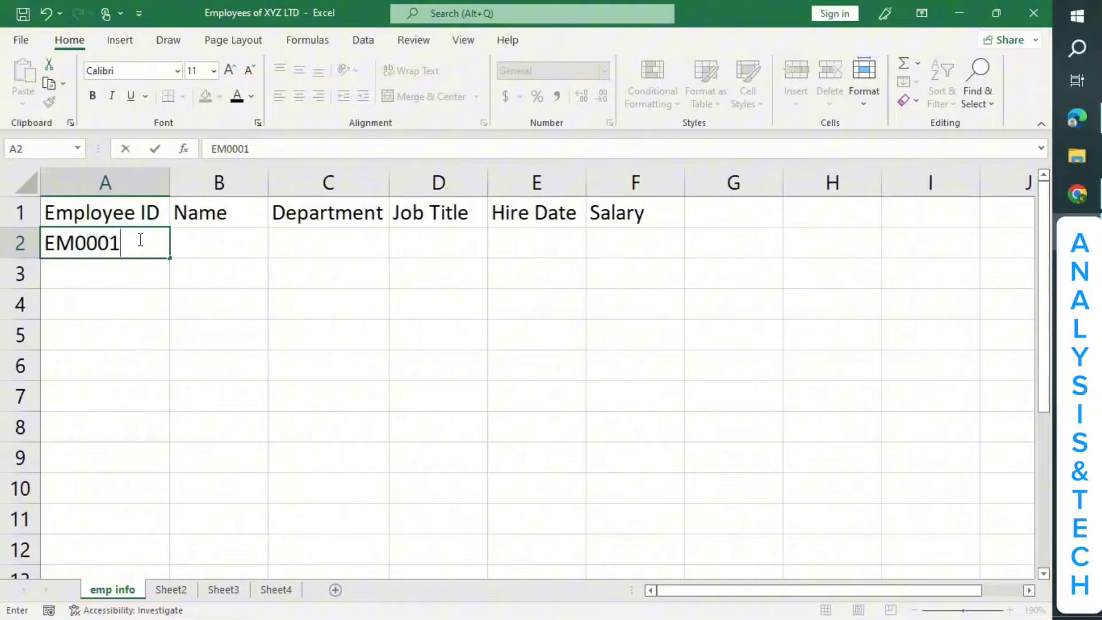
pyautogui.click(240, 241)
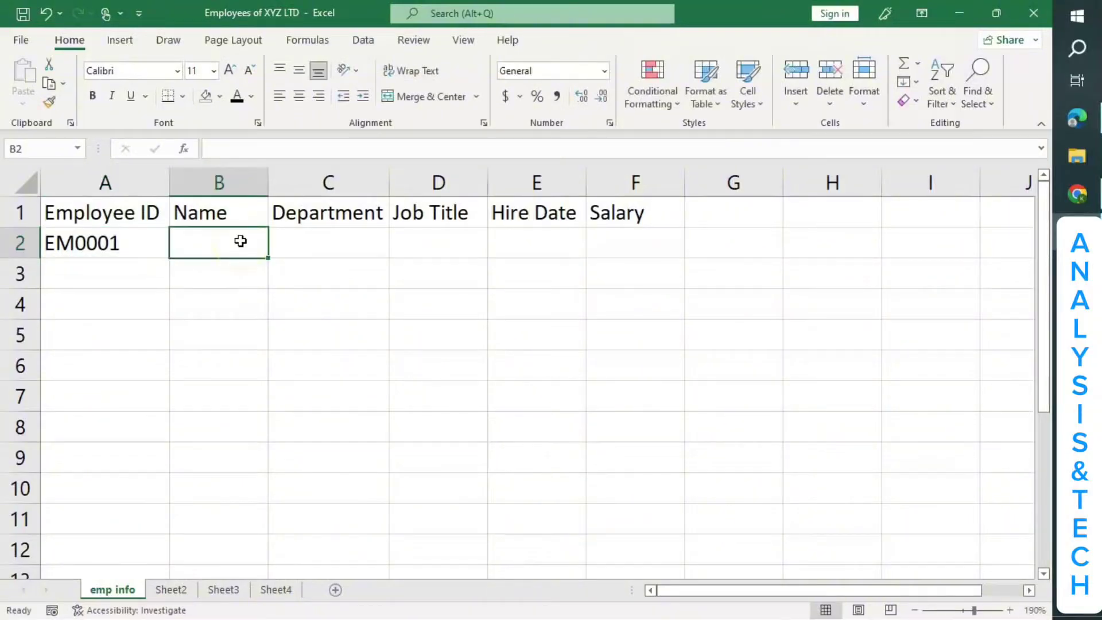
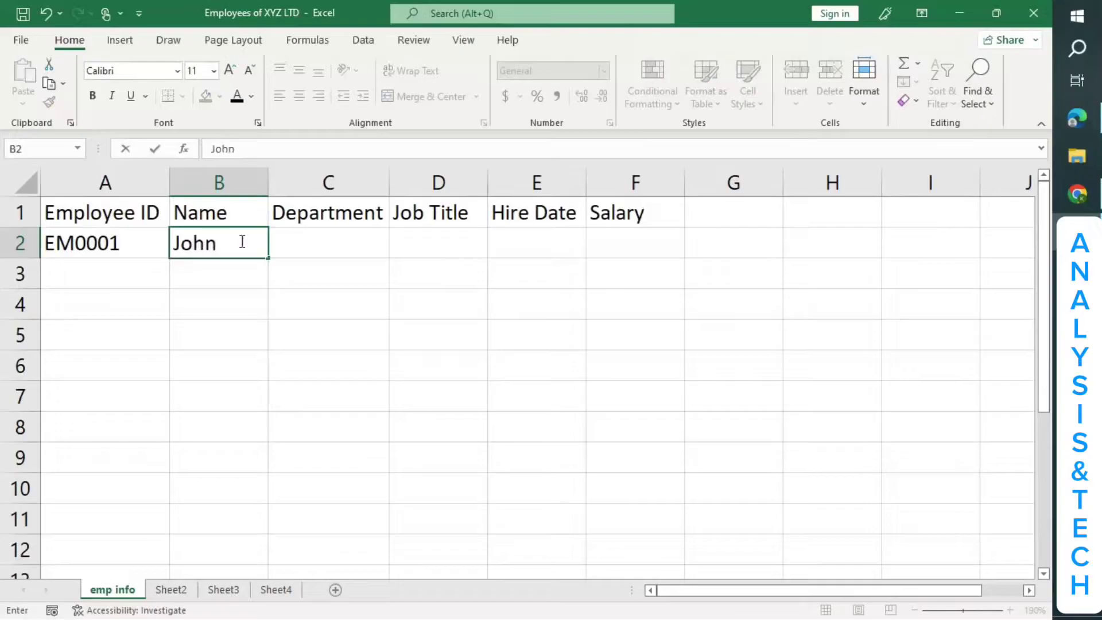
pyautogui.click(345, 245)
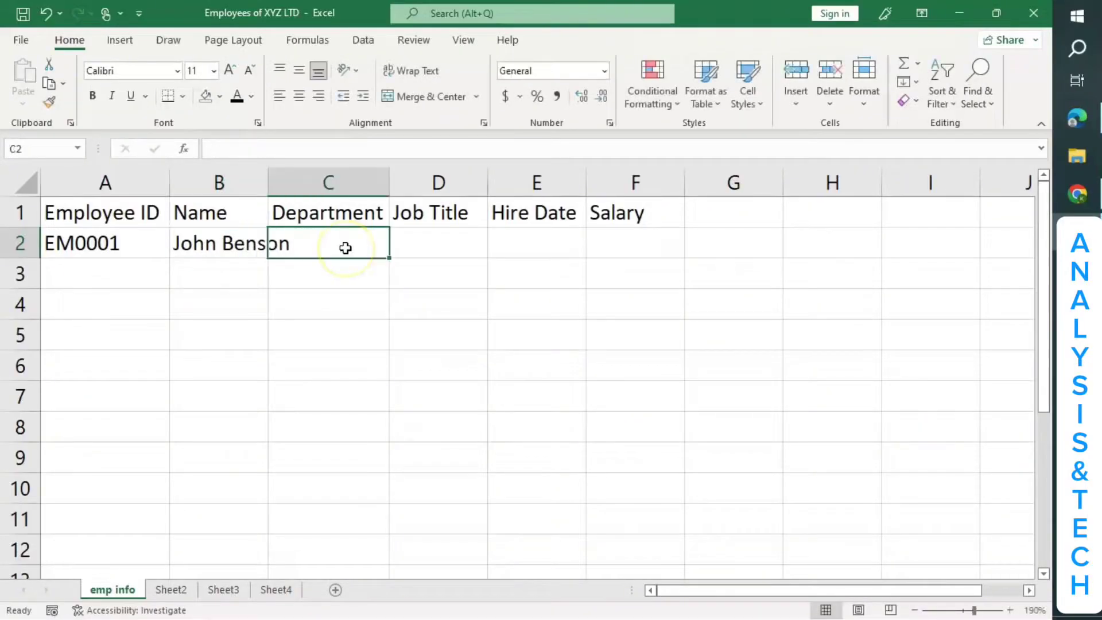
pyautogui.write('Finance')
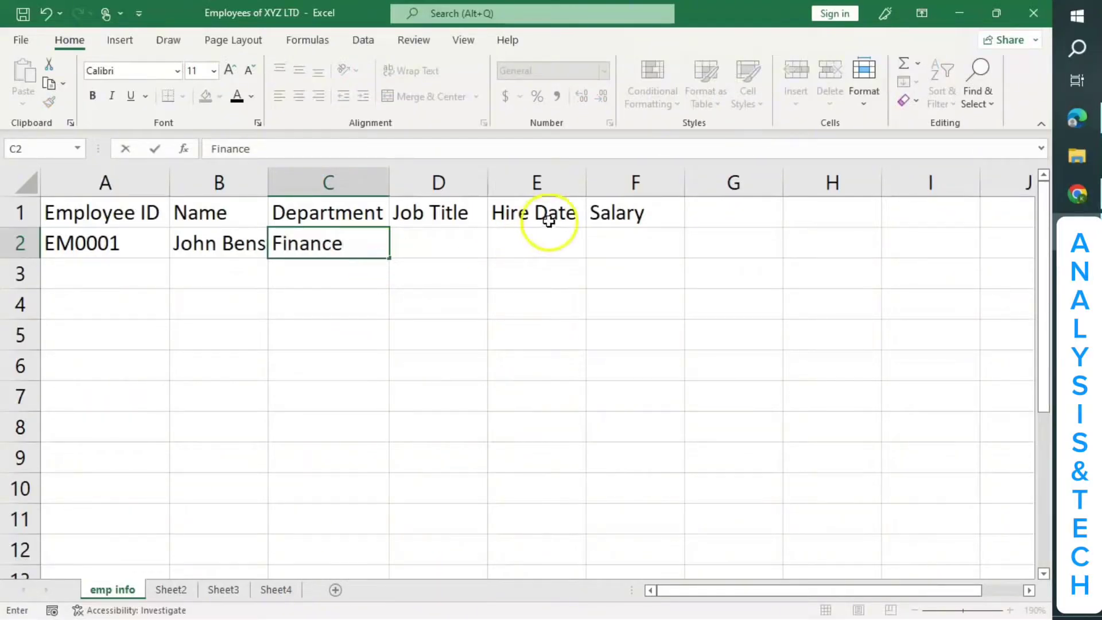
pyautogui.click(460, 244)
pyautogui.write('Financial Analyst')
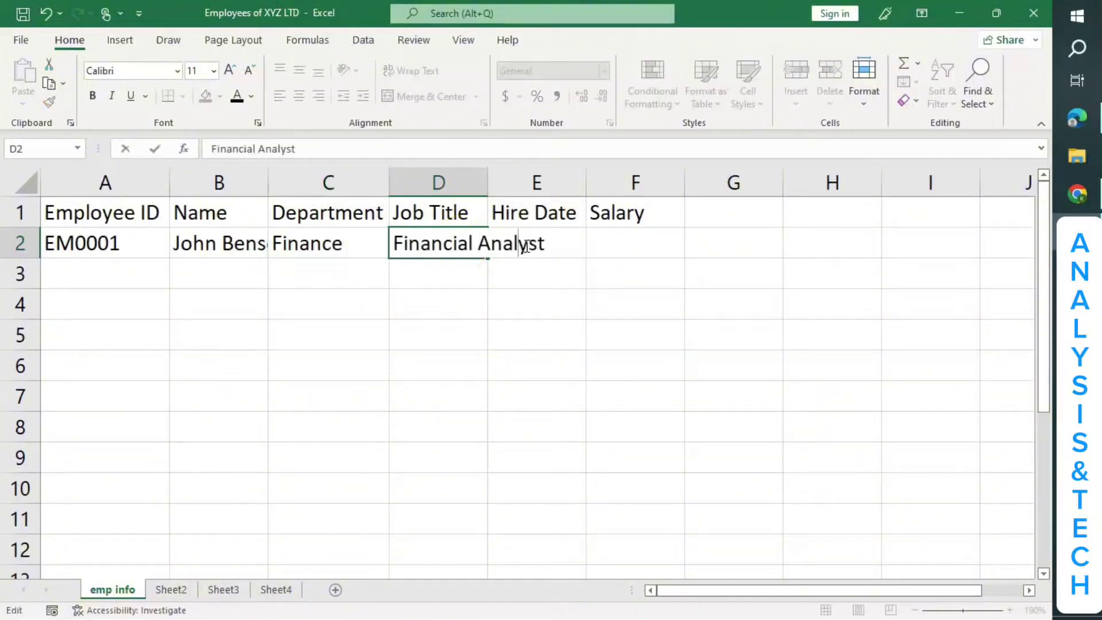
pyautogui.press('Return')
pyautogui.click(572, 253)
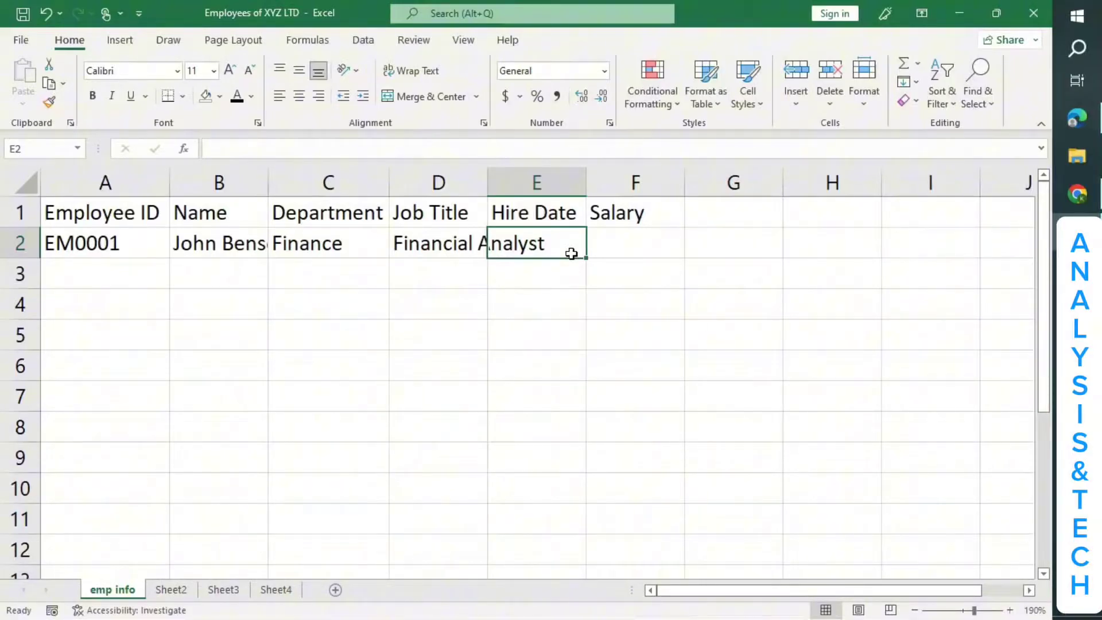
# - Put hire date 7/14/2023 in E2 and salary 5200 in F2
pyautogui.write('7')
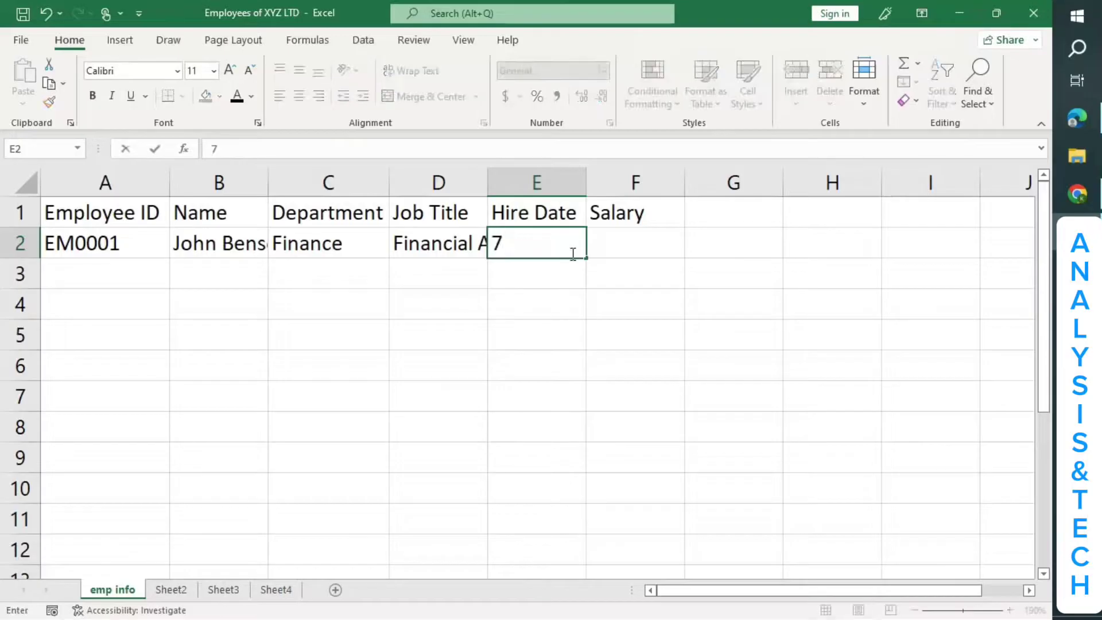
pyautogui.write('/14/2023')
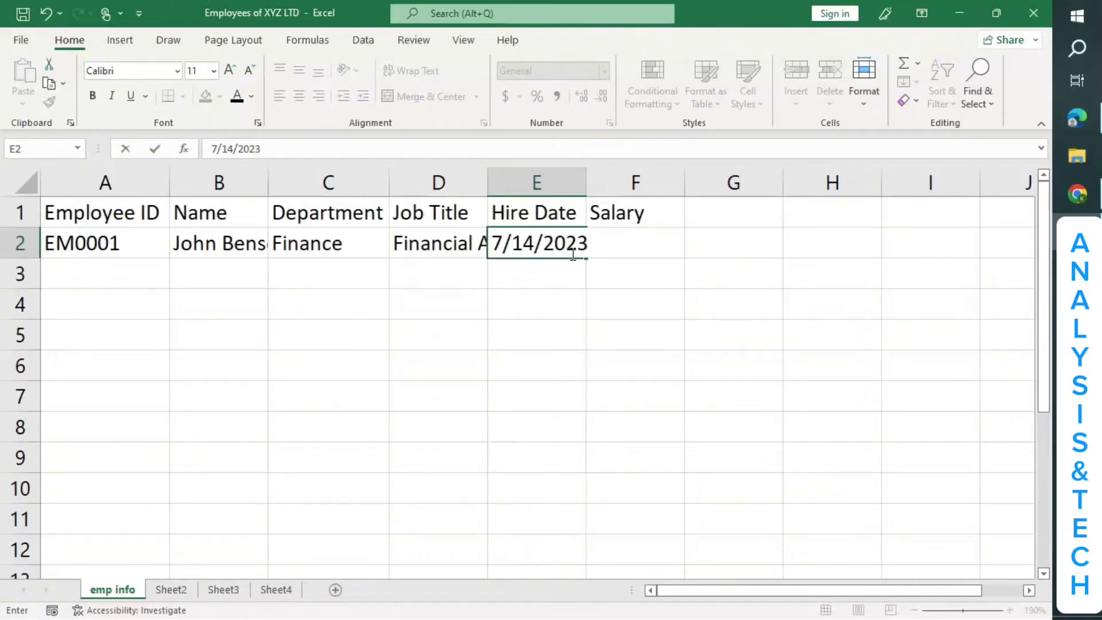
pyautogui.press('Return')
pyautogui.click(622, 244)
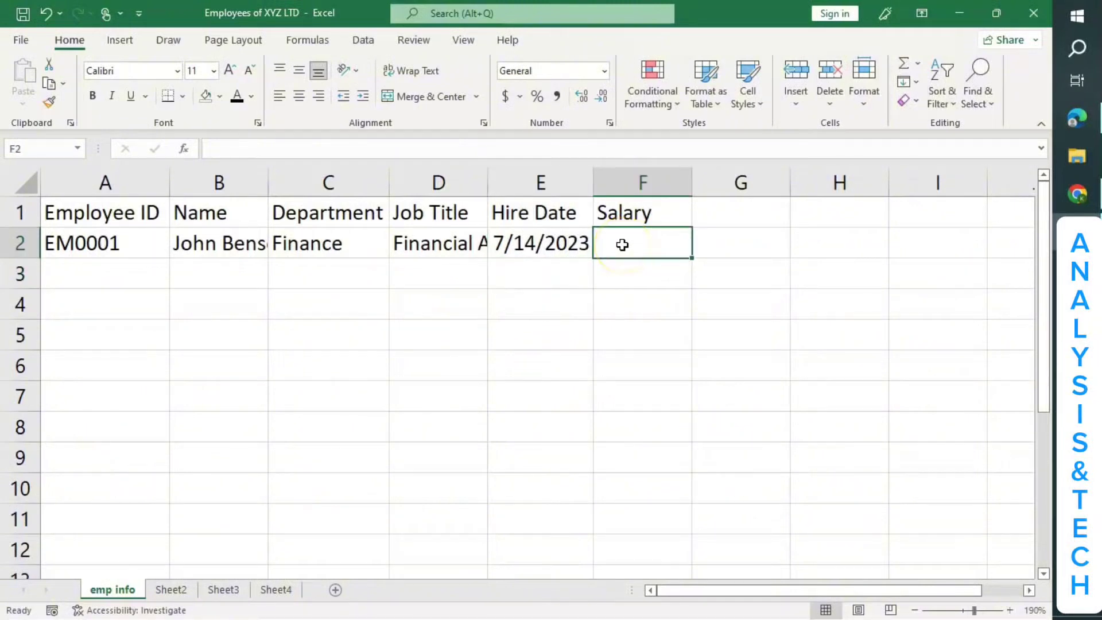
pyautogui.write('5200')
pyautogui.press('Return')
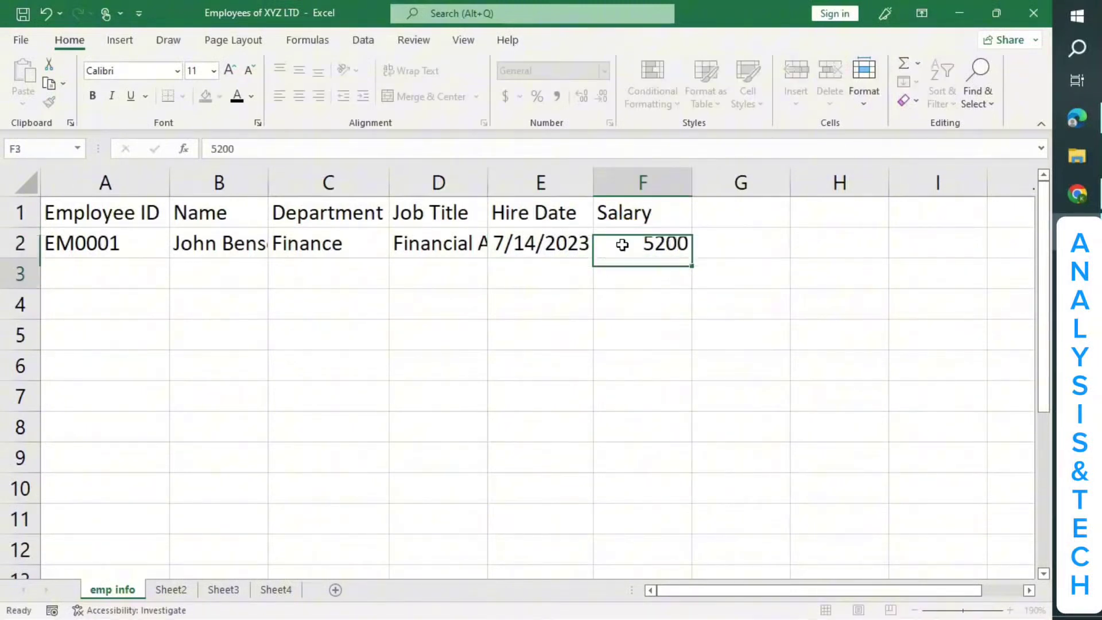
pyautogui.click(620, 267)
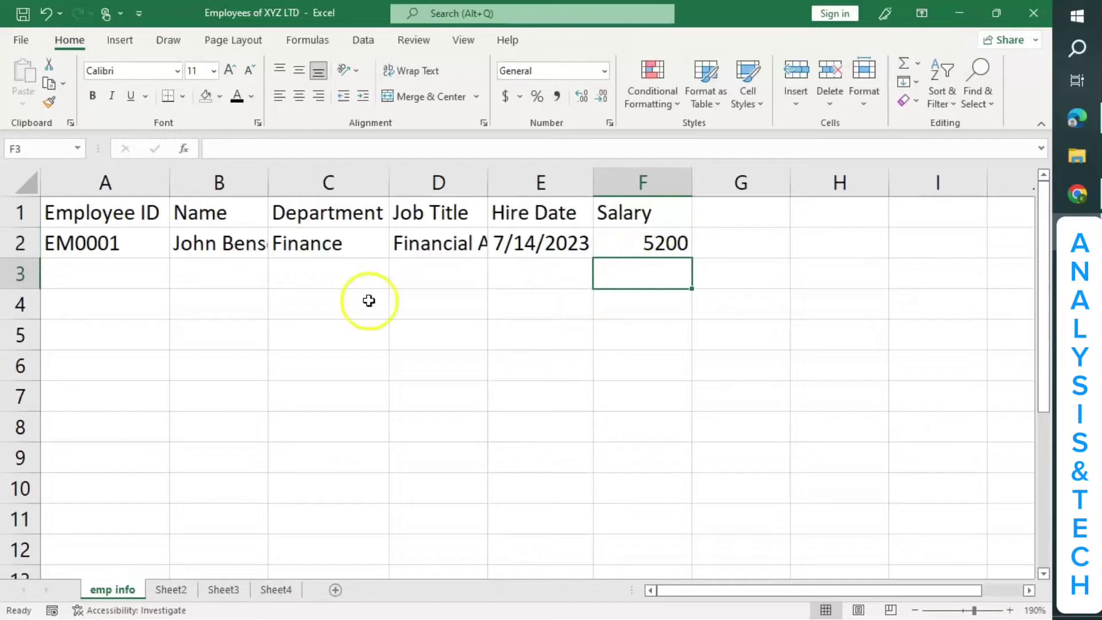
# - Enter ID EM0002 in A3 and the second employee's full name in B3
pyautogui.click(125, 283)
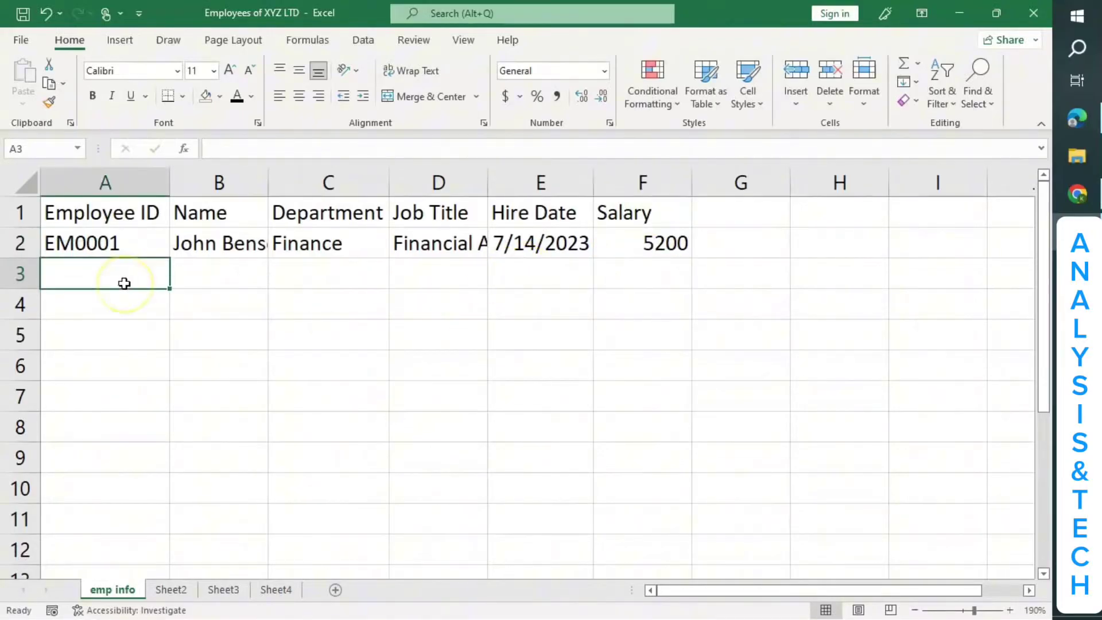
pyautogui.write('E')
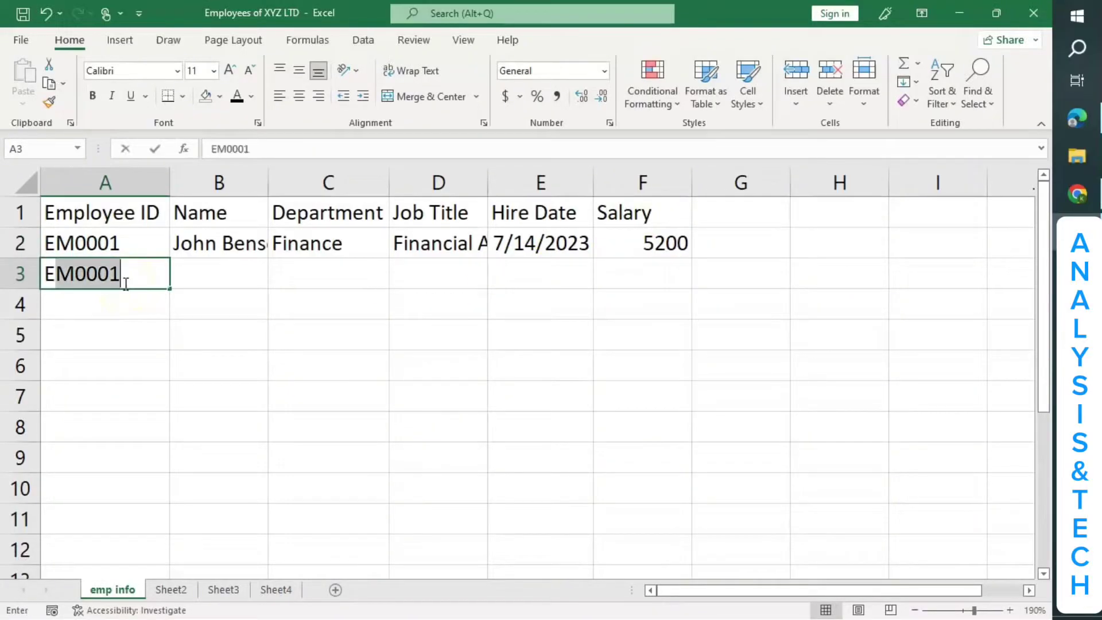
pyautogui.write('M')
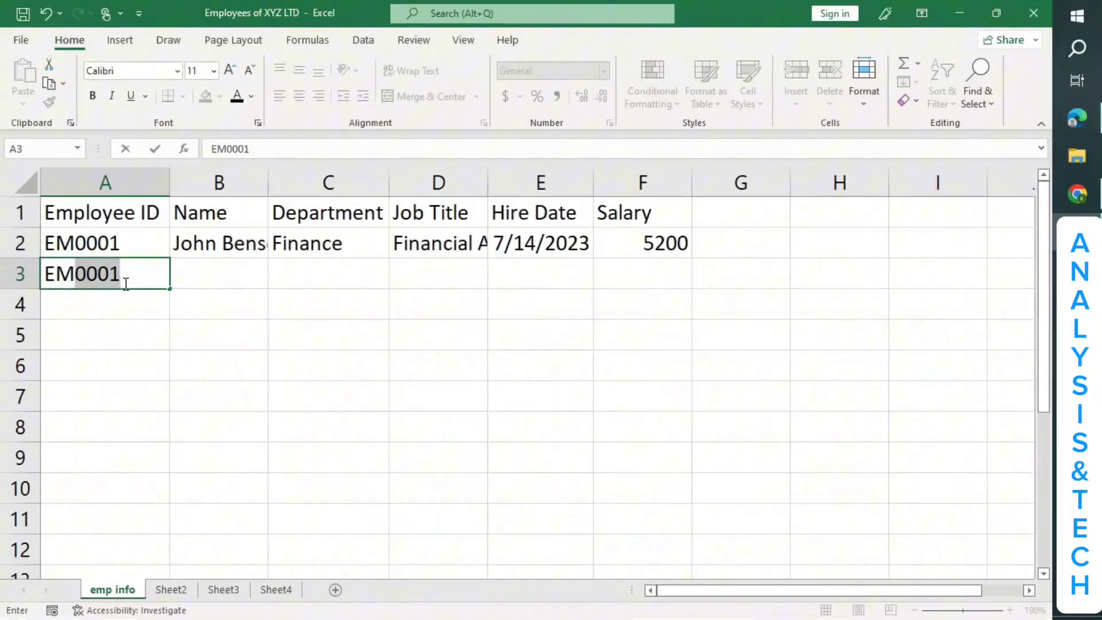
pyautogui.write('0002')
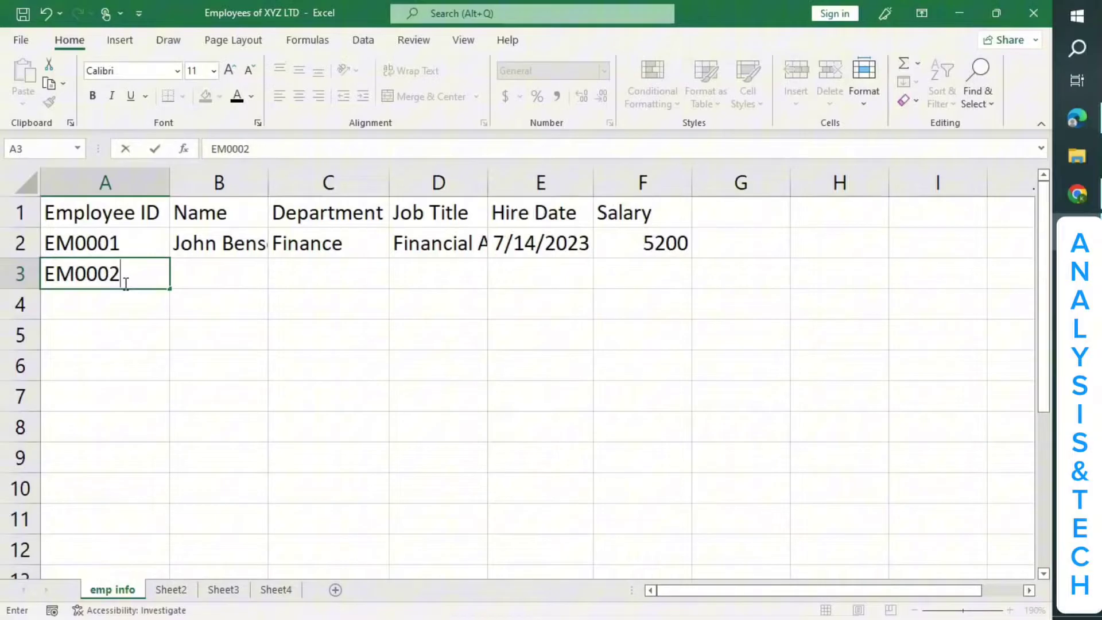
pyautogui.press('Return')
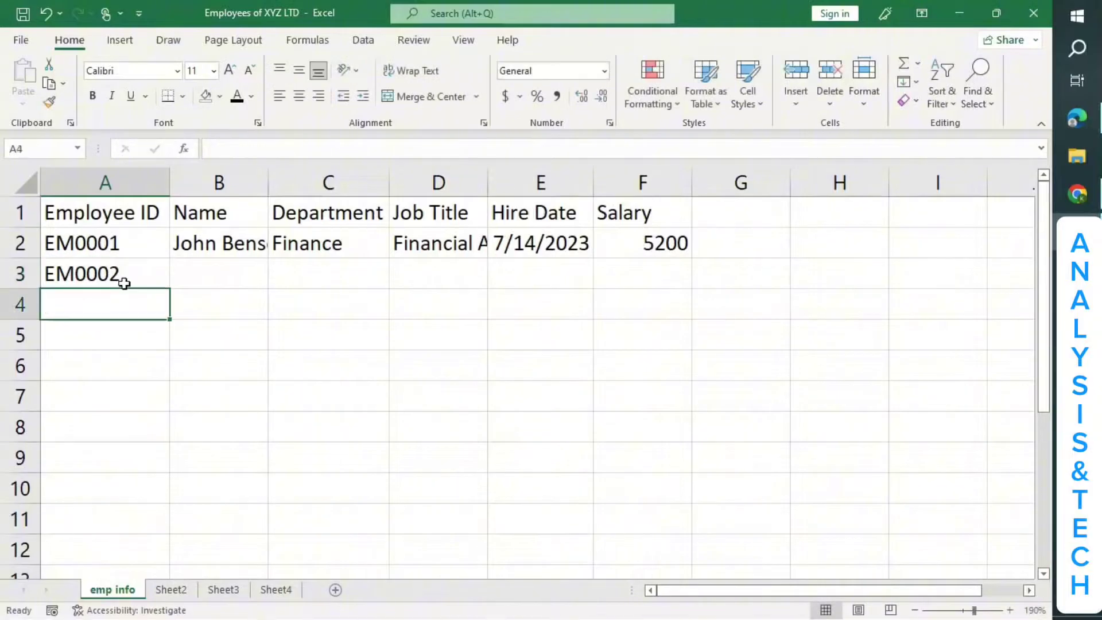
pyautogui.click(216, 275)
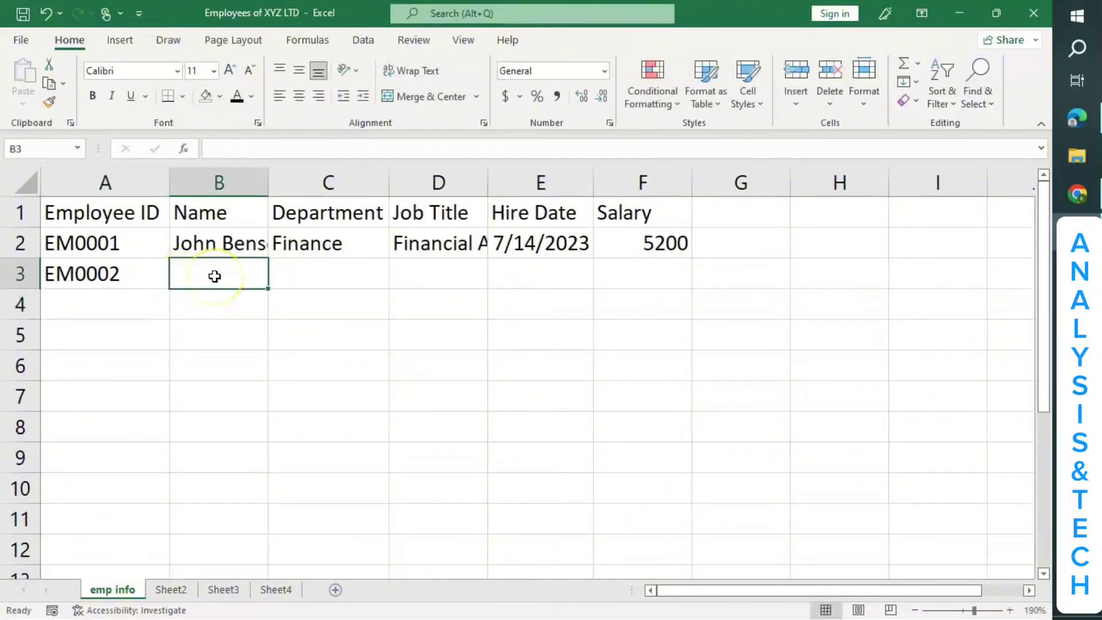
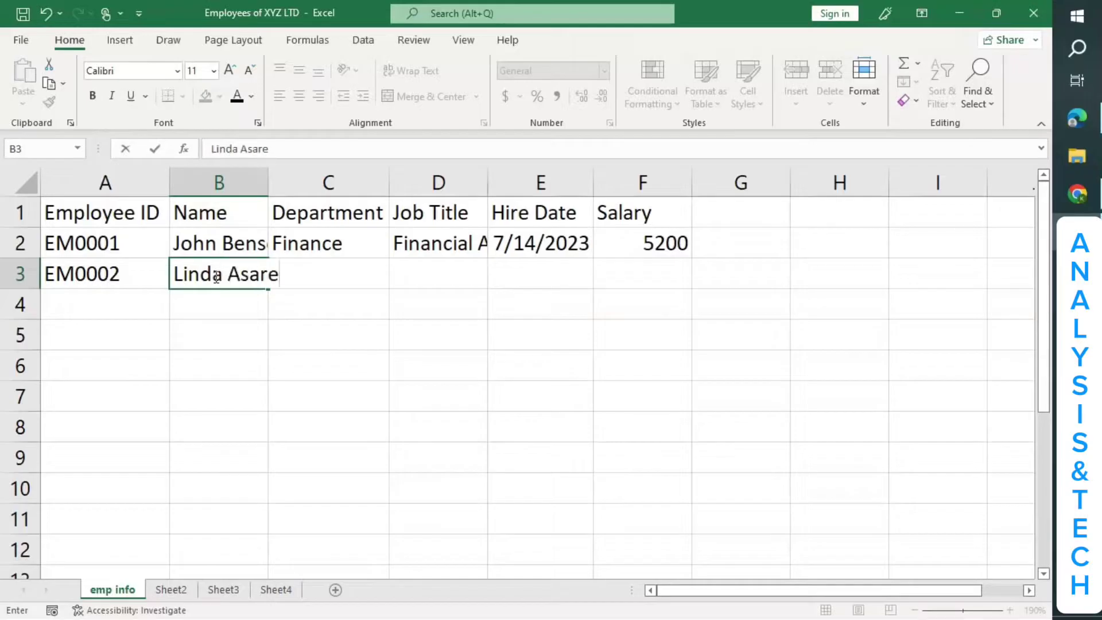
pyautogui.press('Return')
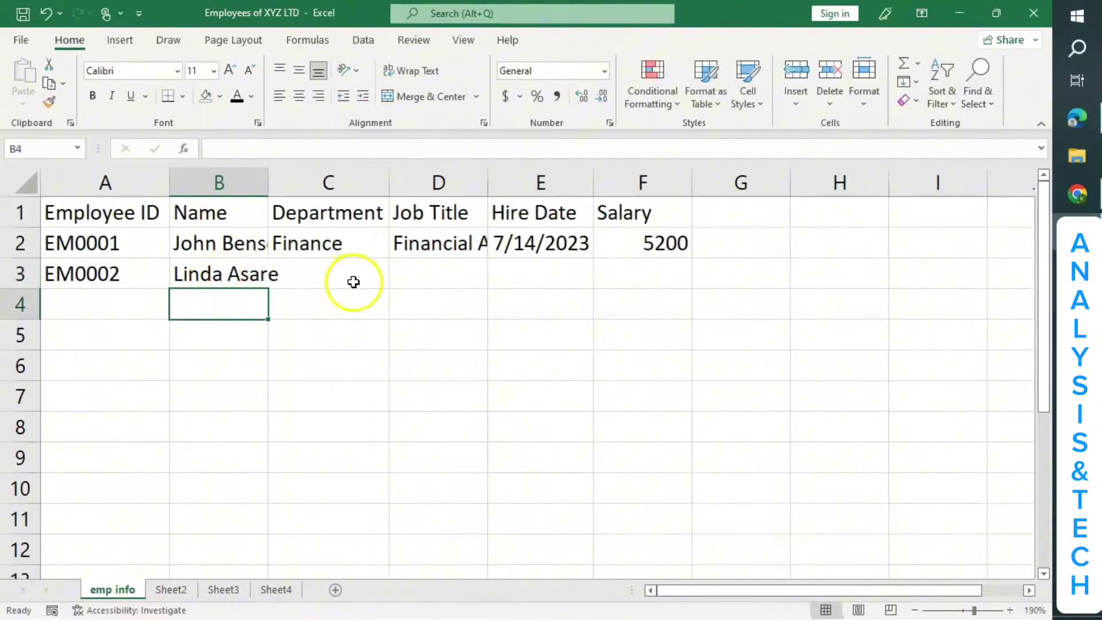
# - Fill C3 with department HR and D3 with job title HR Manager
pyautogui.click(355, 281)
pyautogui.doubleClick(355, 282)
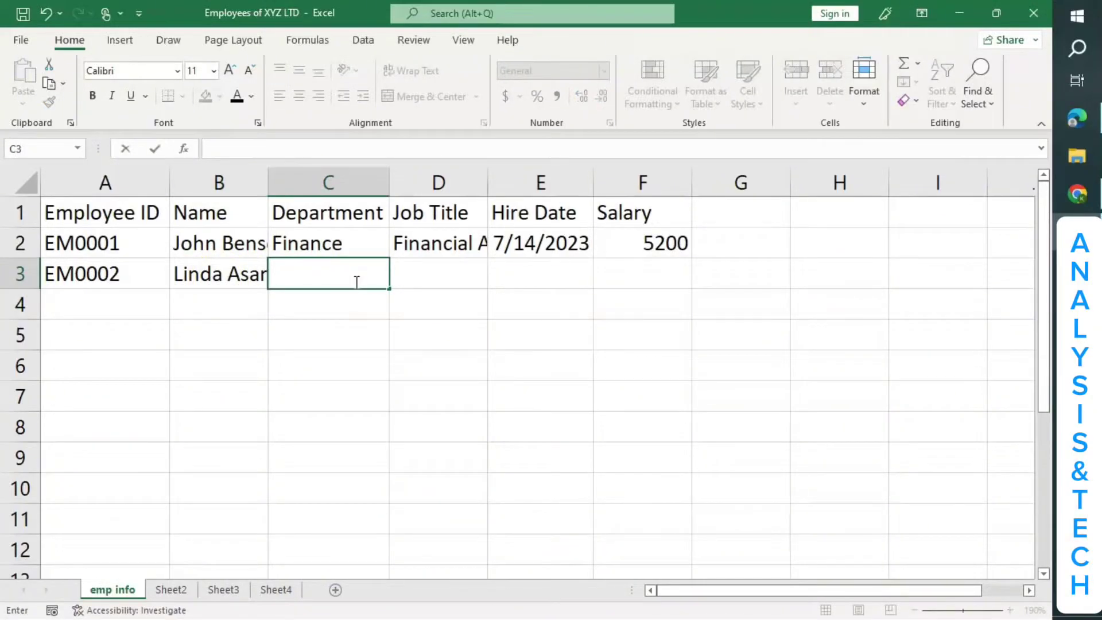
pyautogui.write('HR')
pyautogui.click(445, 283)
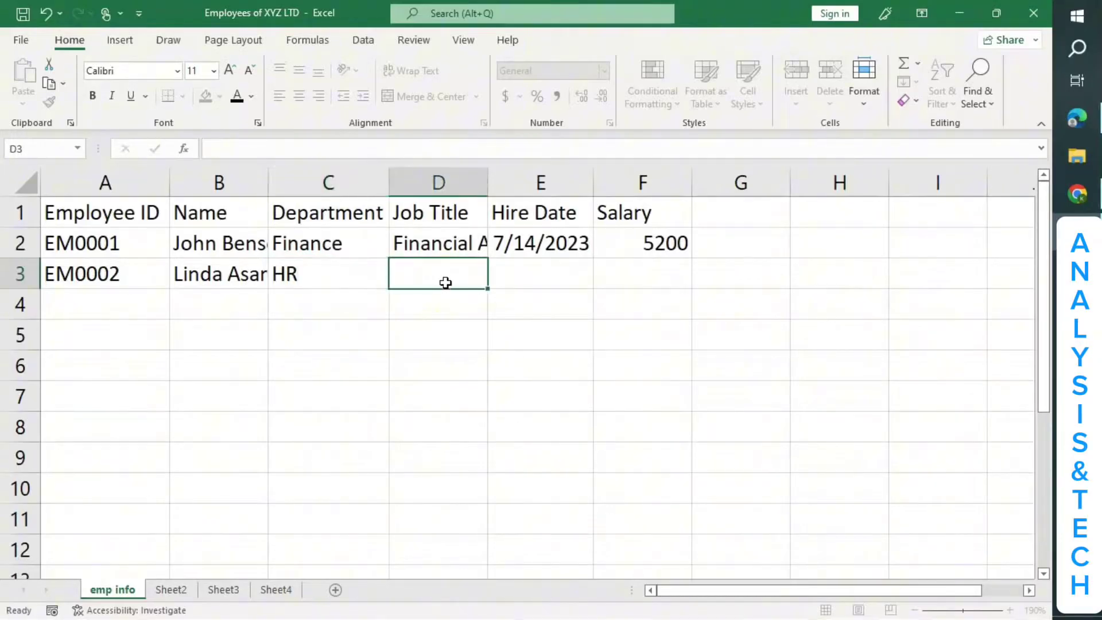
pyautogui.doubleClick(446, 283)
pyautogui.write('HR ')
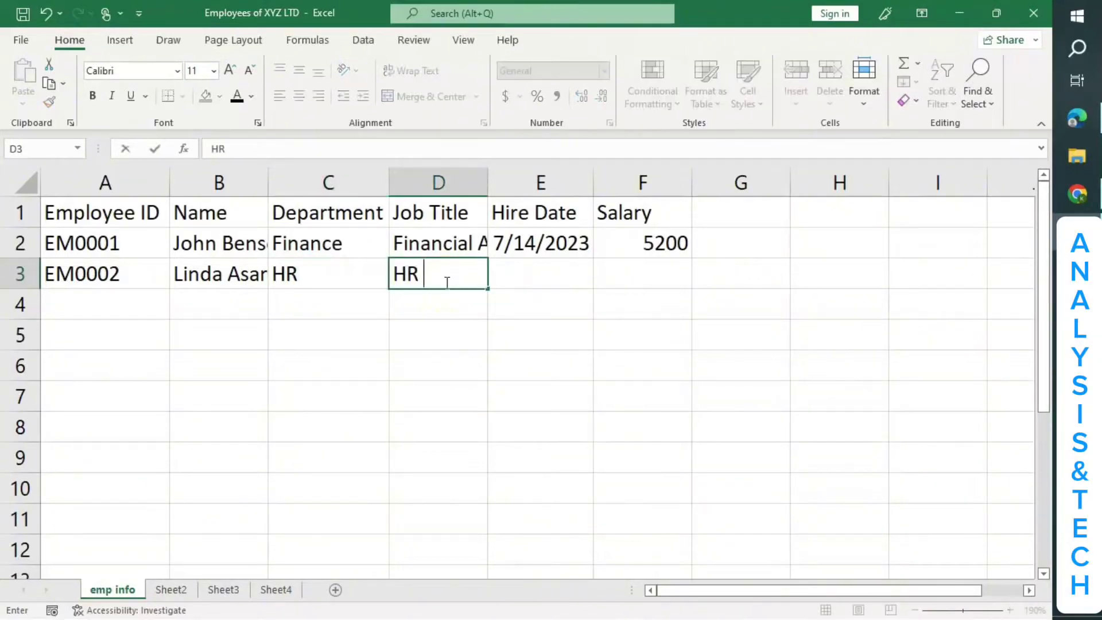
pyautogui.write('Manager')
pyautogui.doubleClick(560, 280)
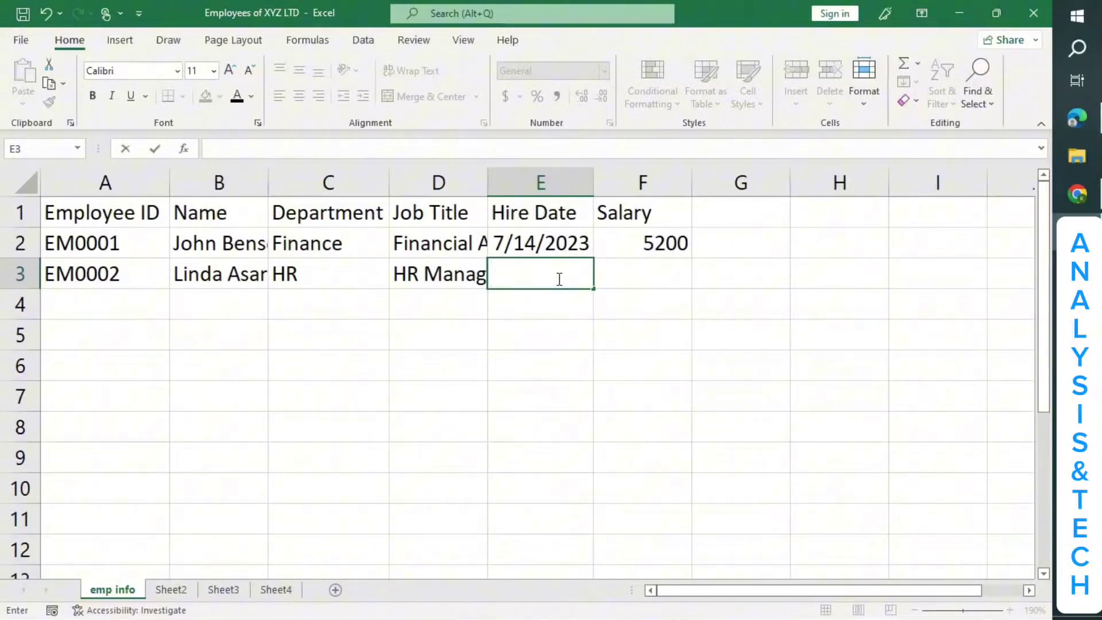
# - Put hire date 1/24/2023 in E3 and salary 5600 in F3
pyautogui.write('1/24/2023')
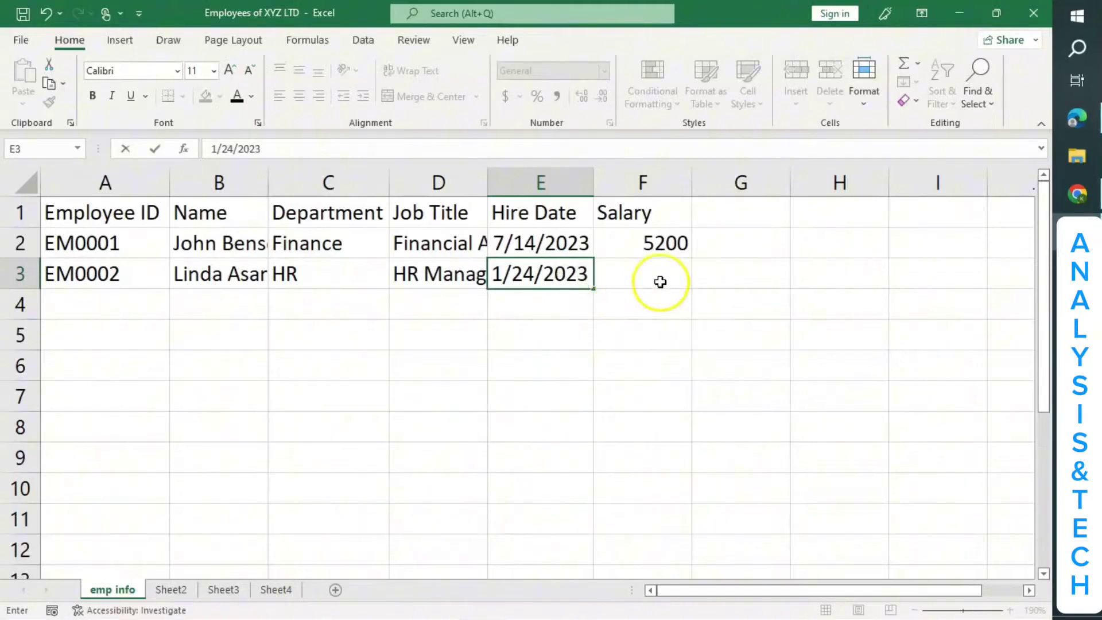
pyautogui.click(659, 281)
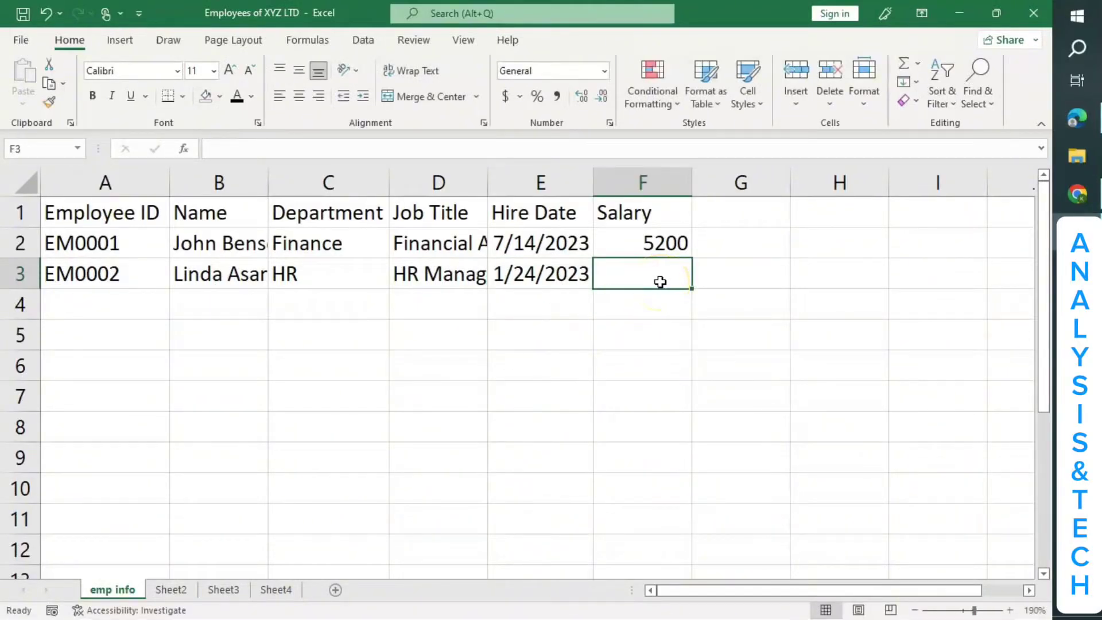
pyautogui.write('5600')
pyautogui.click(655, 276)
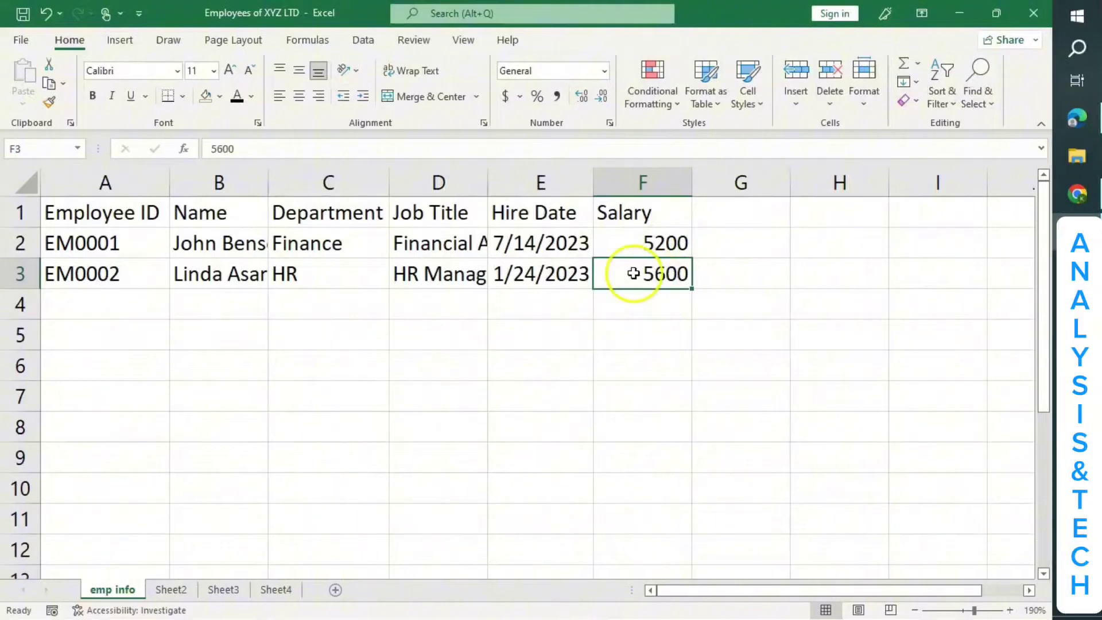
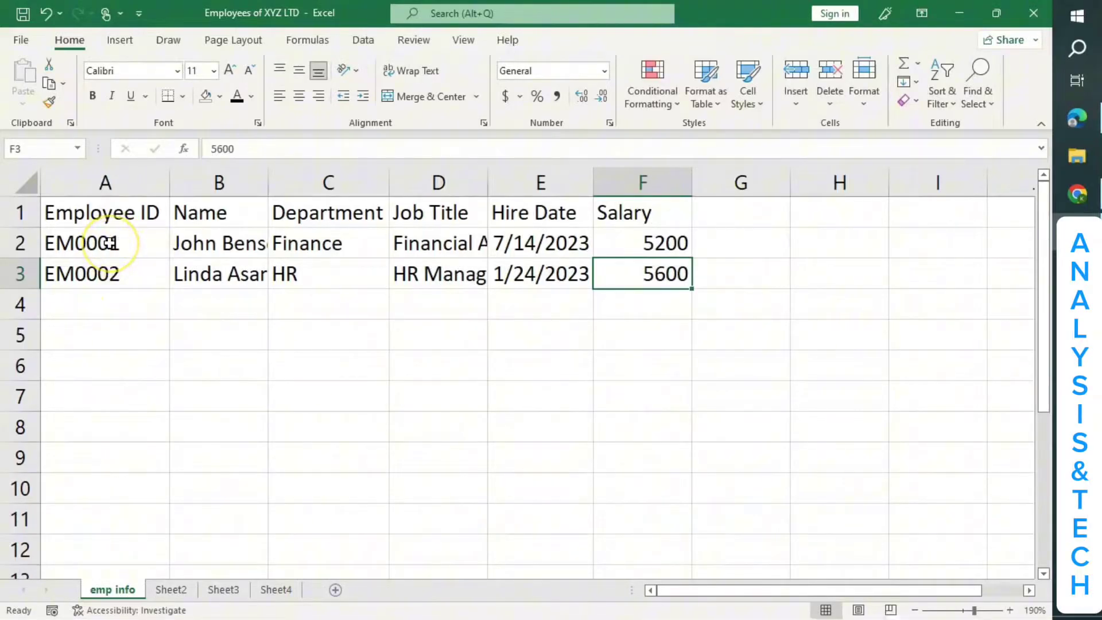
# - AutoFill from EM0001–EM0002 in A2:A3 down to A9, adding EM0003 through EM0008
pyautogui.click(110, 243)
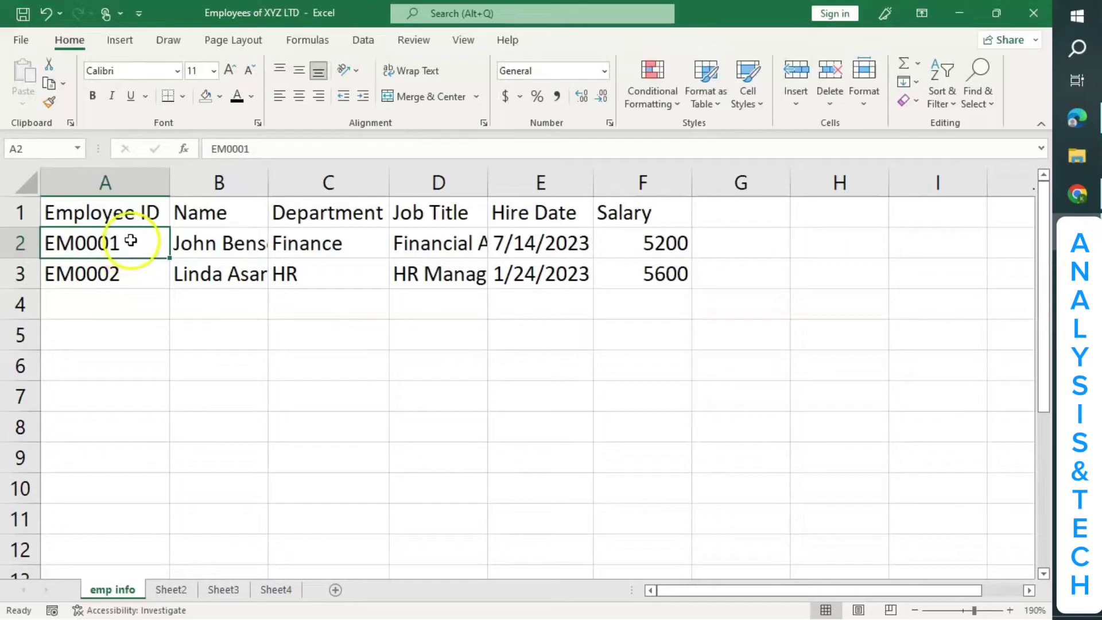
pyautogui.moveTo(130, 255); pyautogui.dragTo(136, 272)
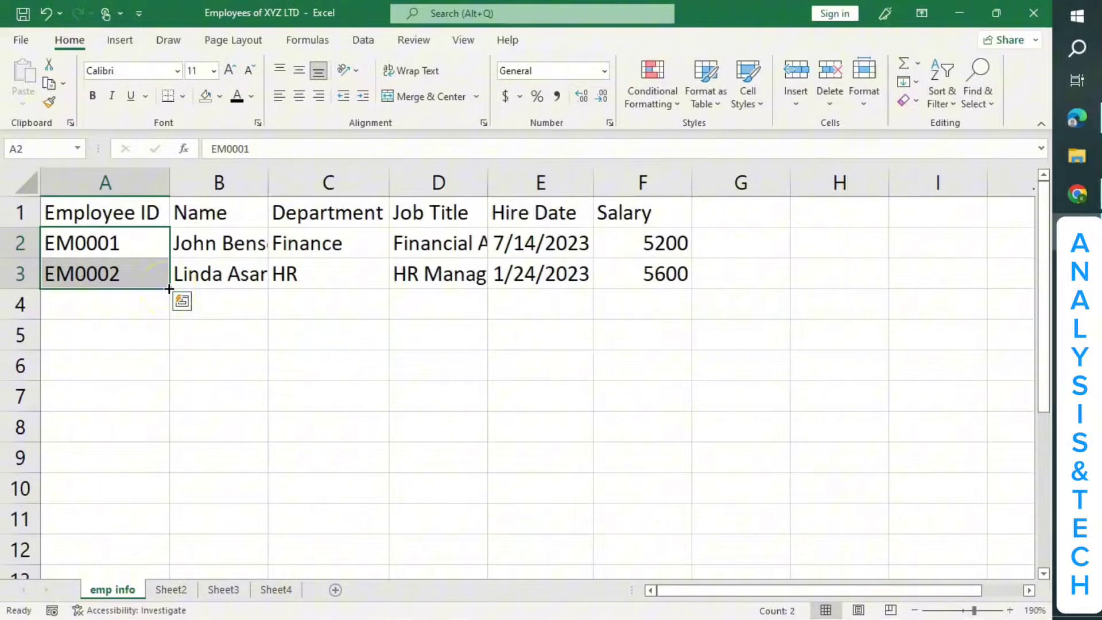
pyautogui.moveTo(170, 289); pyautogui.dragTo(172, 462)
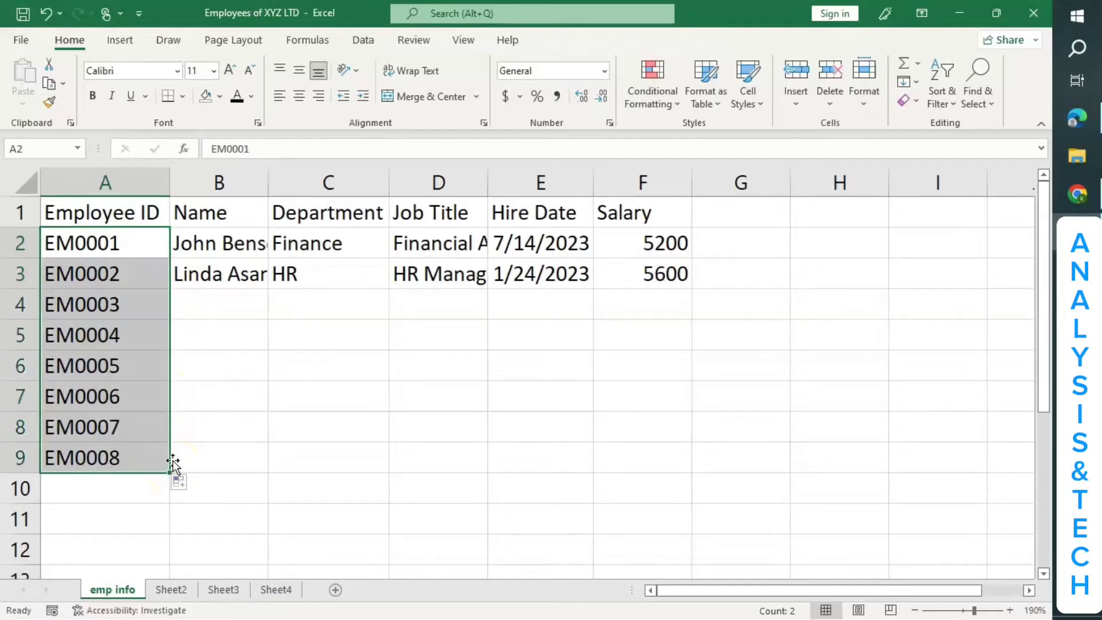
pyautogui.click(151, 312)
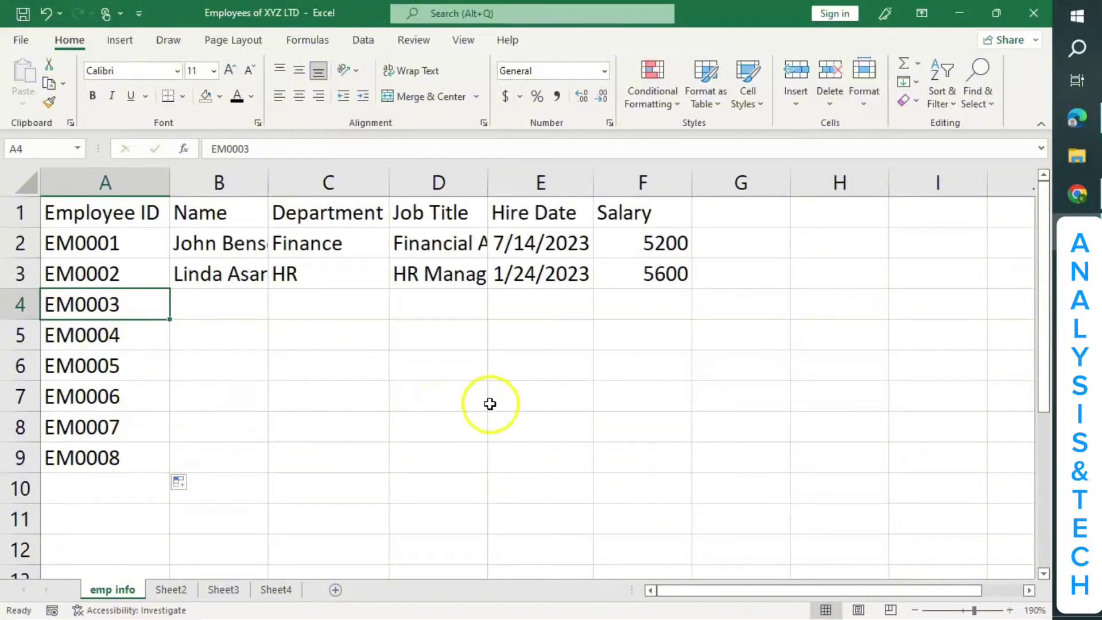
# - Enter 1 and 2 in H1:H2 and fill a number series down to 10 in column H
pyautogui.click(827, 220)
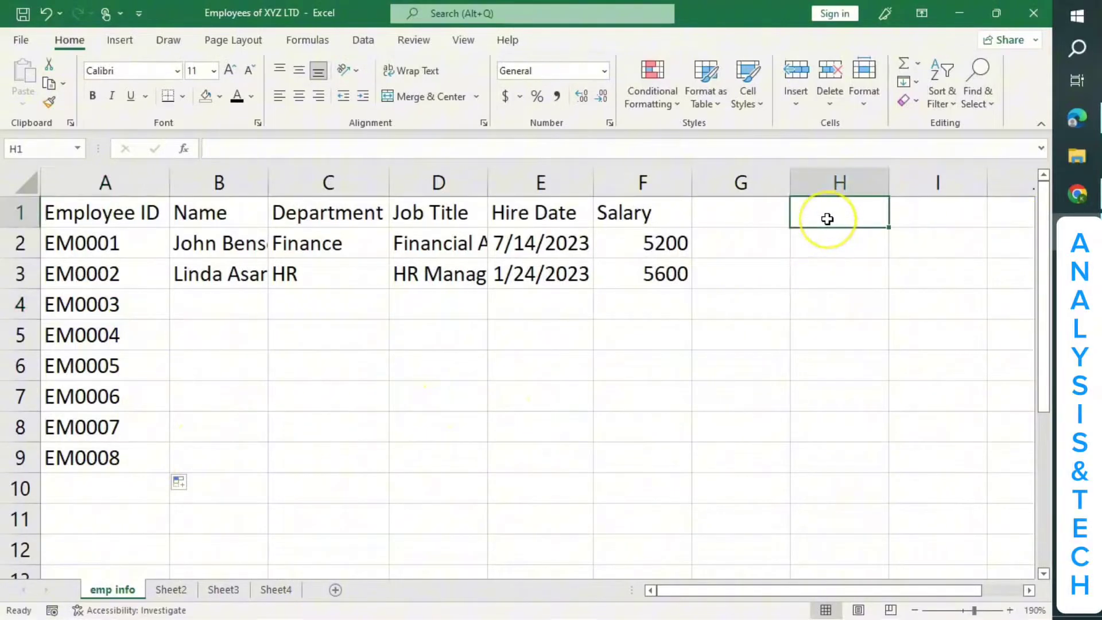
pyautogui.write('1')
pyautogui.press('Return')
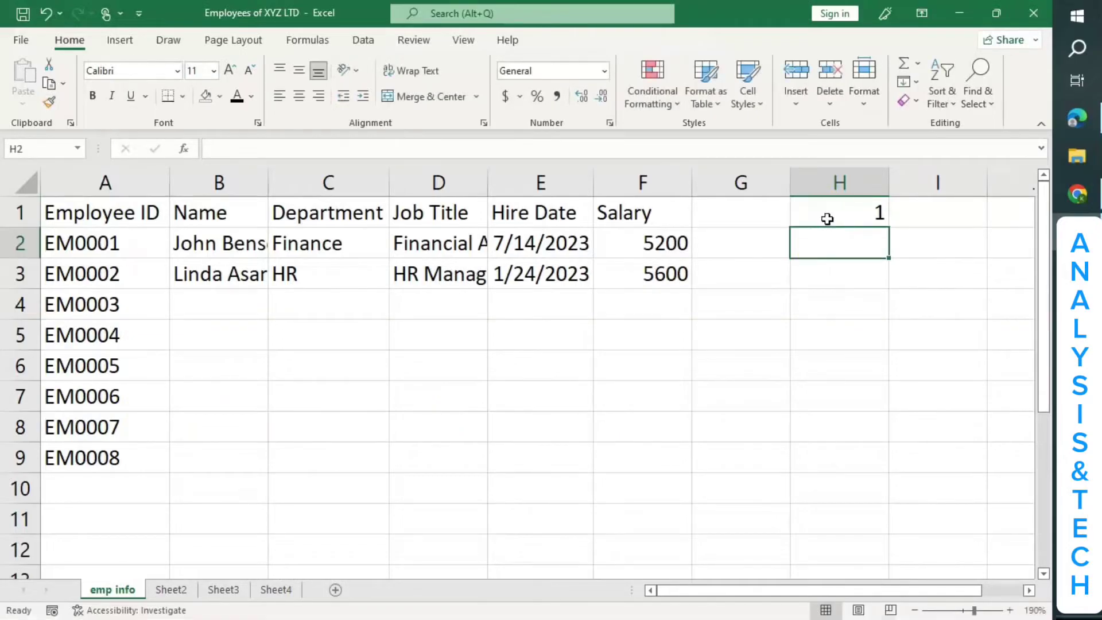
pyautogui.write('2')
pyautogui.press('Return')
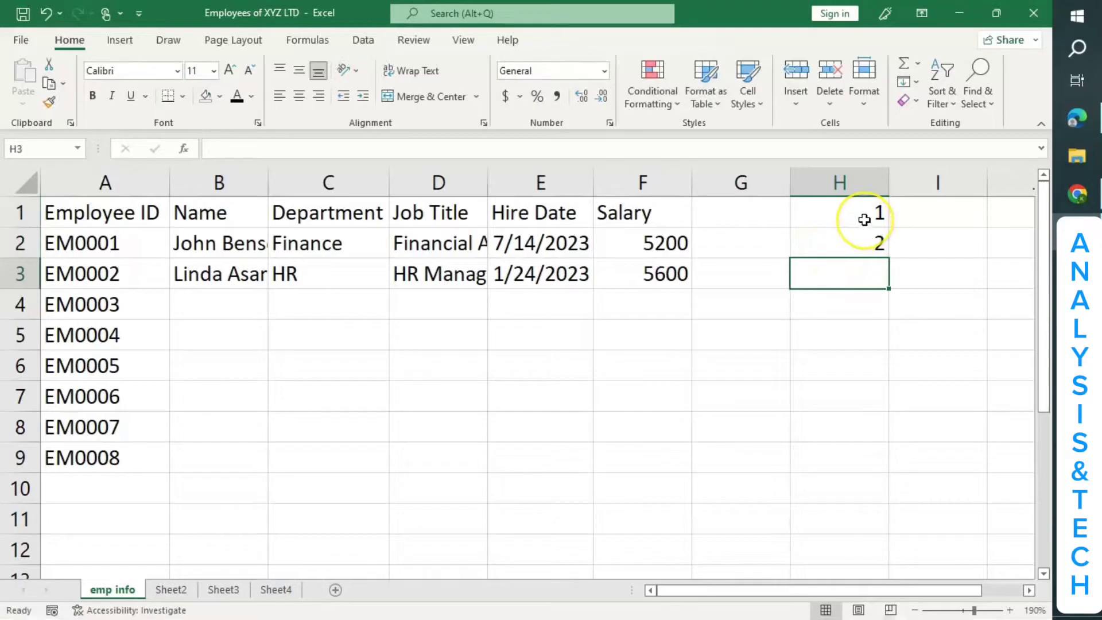
pyautogui.moveTo(864, 220); pyautogui.dragTo(865, 247)
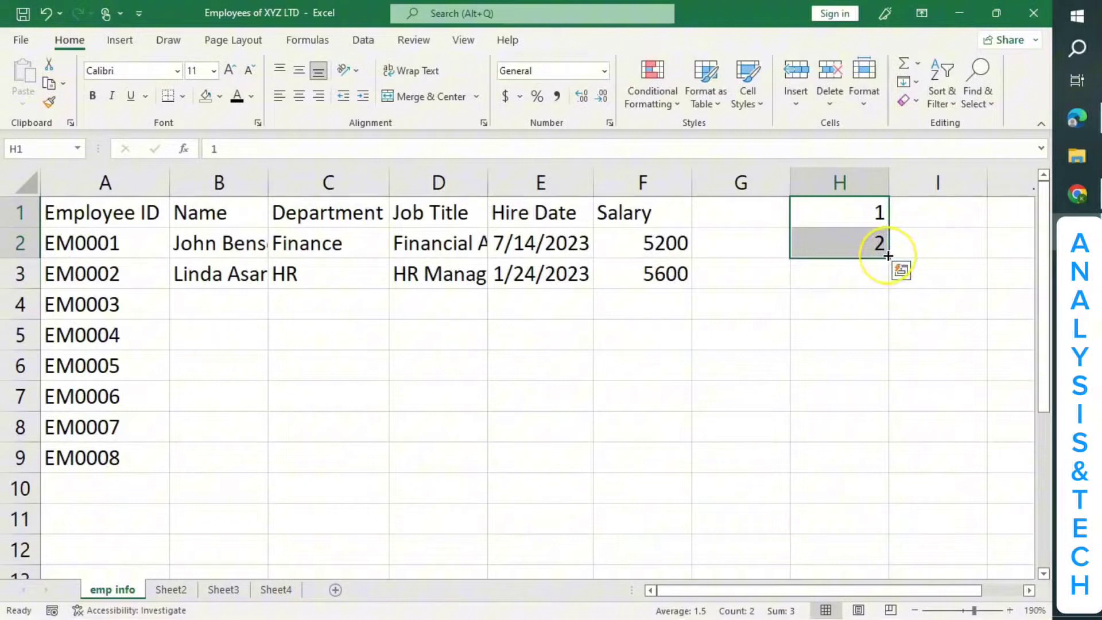
pyautogui.moveTo(889, 259); pyautogui.dragTo(896, 485)
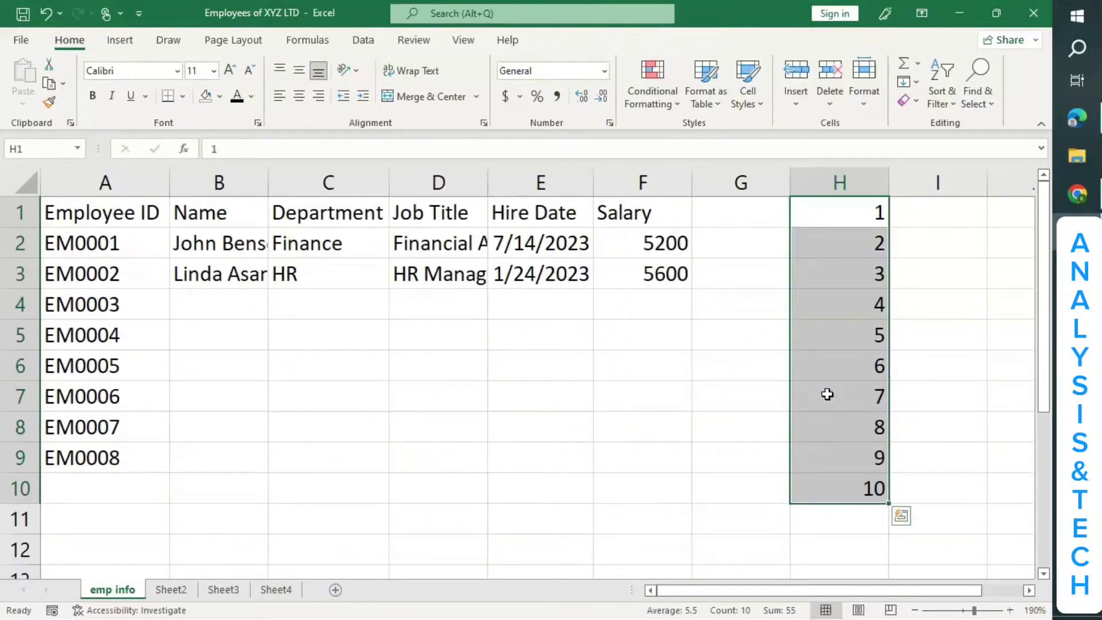
# - Undo the number series fill and the 2 in H2, leaving only 1 in H1
pyautogui.hotkey('ctrl', 'z')
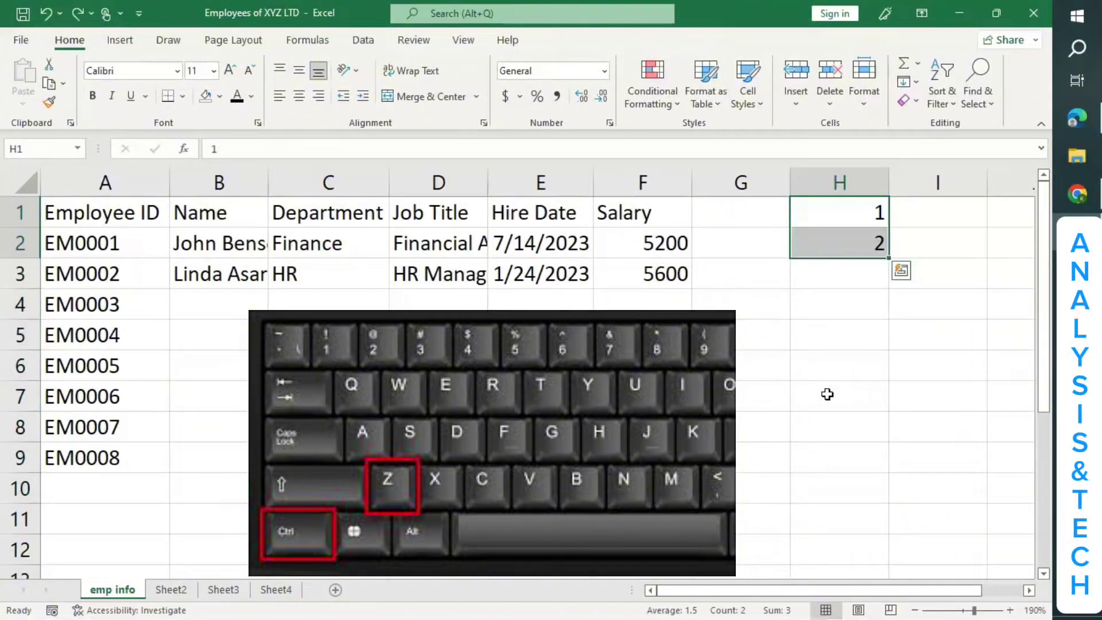
pyautogui.hotkey('ctrl', 'z')
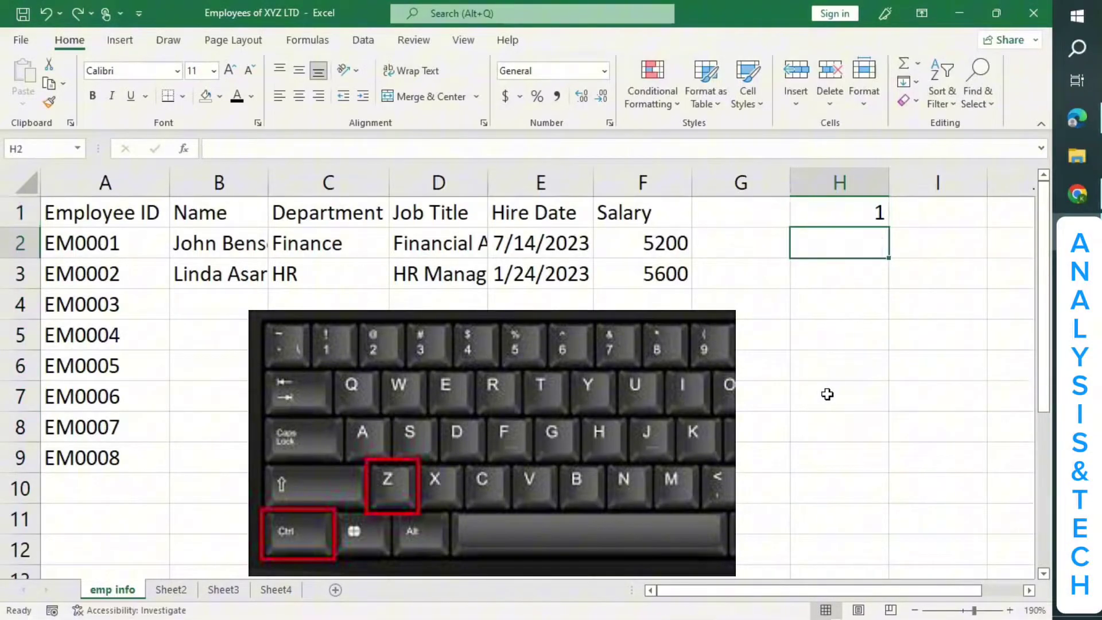
pyautogui.hotkey('ctrl', 'z')
pyautogui.hotkey('ctrl', 'z')
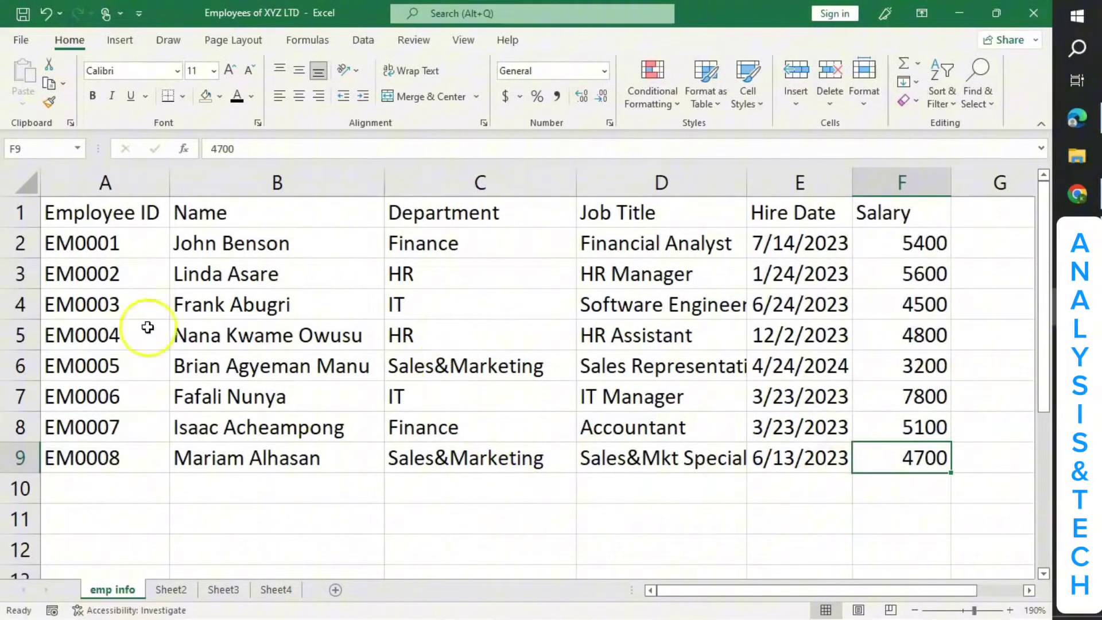
pyautogui.click(114, 247)
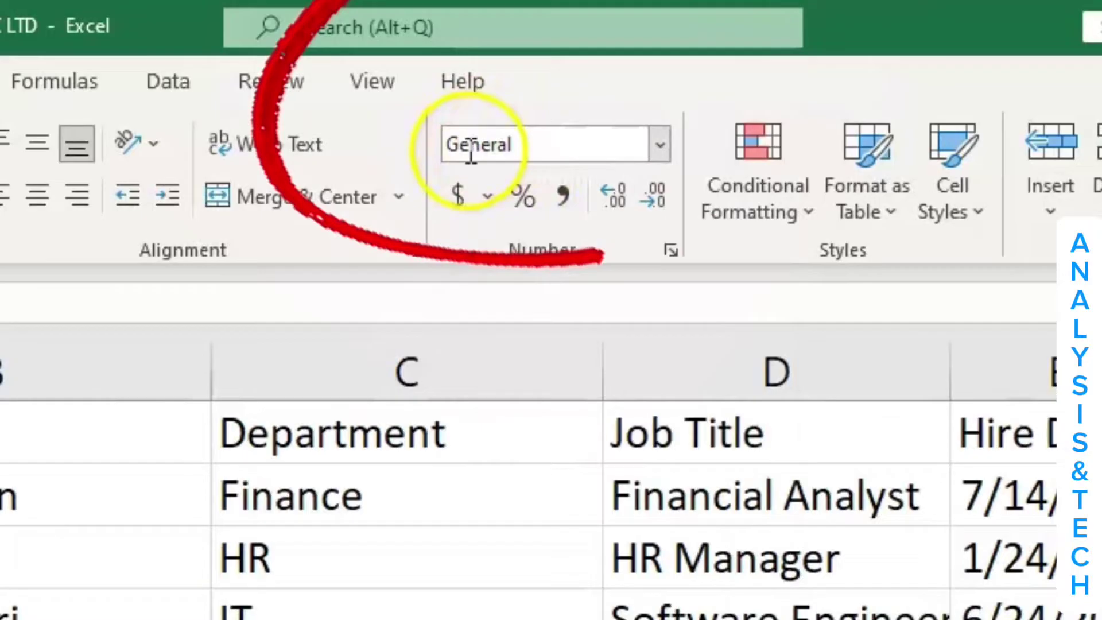
pyautogui.click(660, 243)
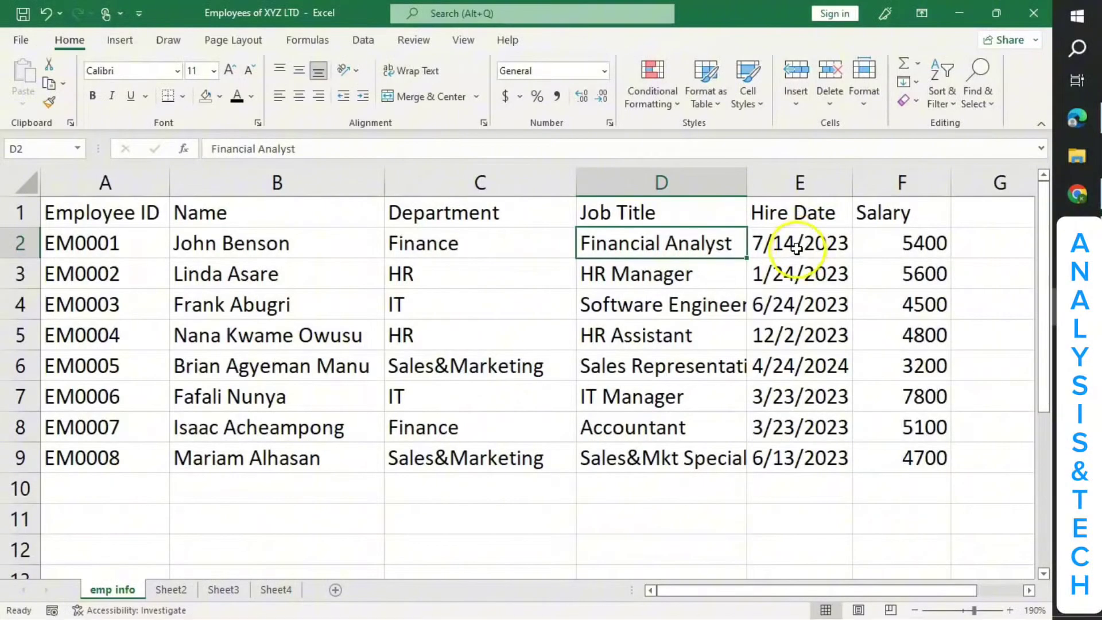
pyautogui.click(796, 247)
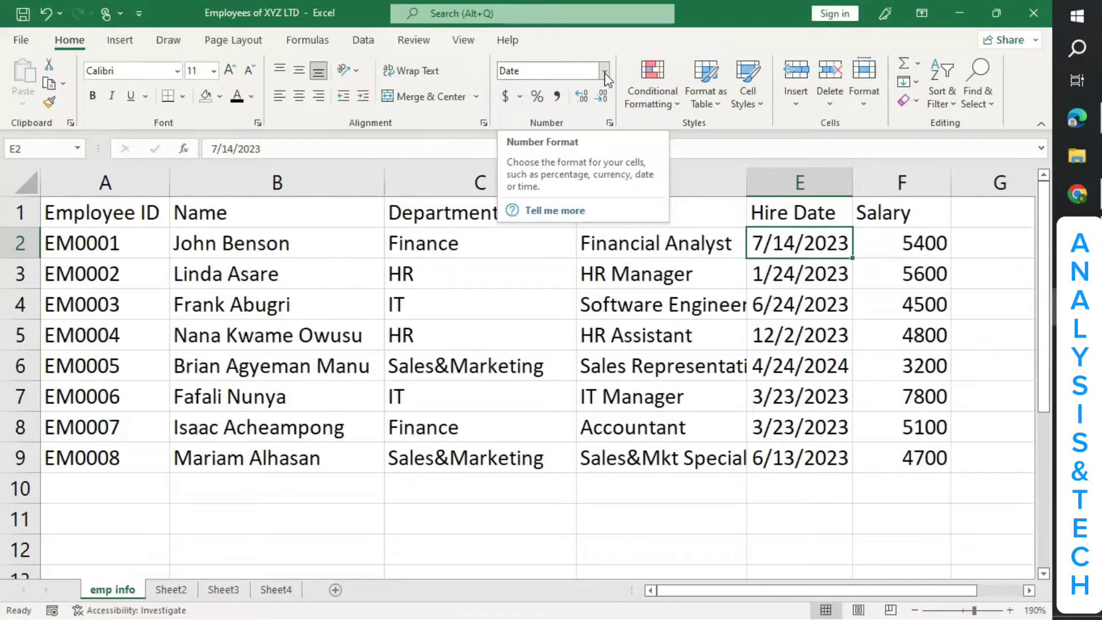
pyautogui.click(605, 73)
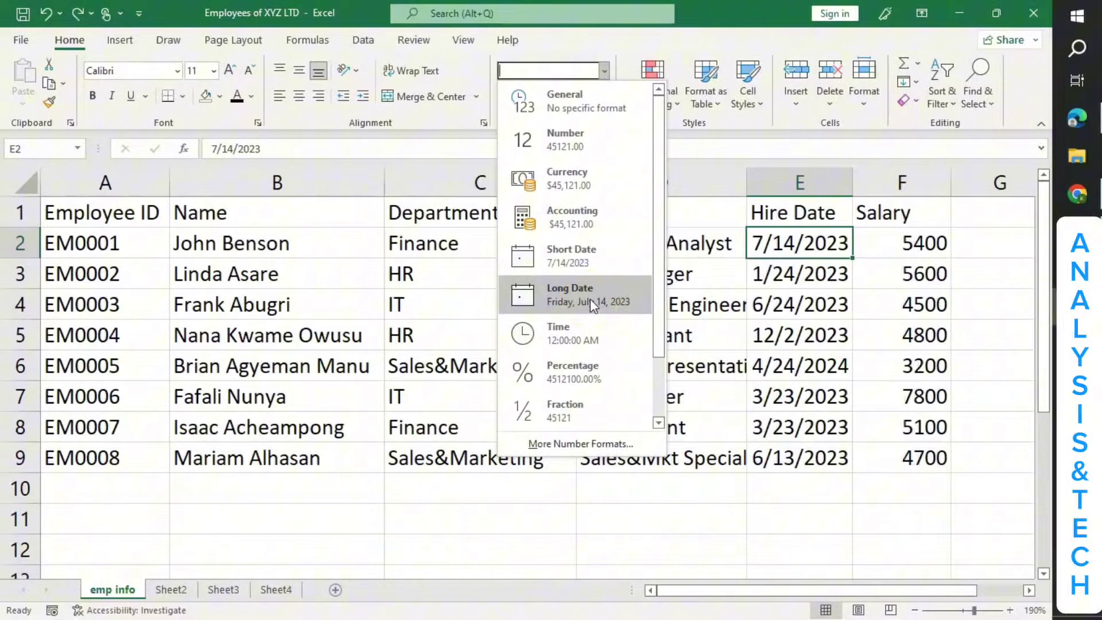
pyautogui.click(590, 298)
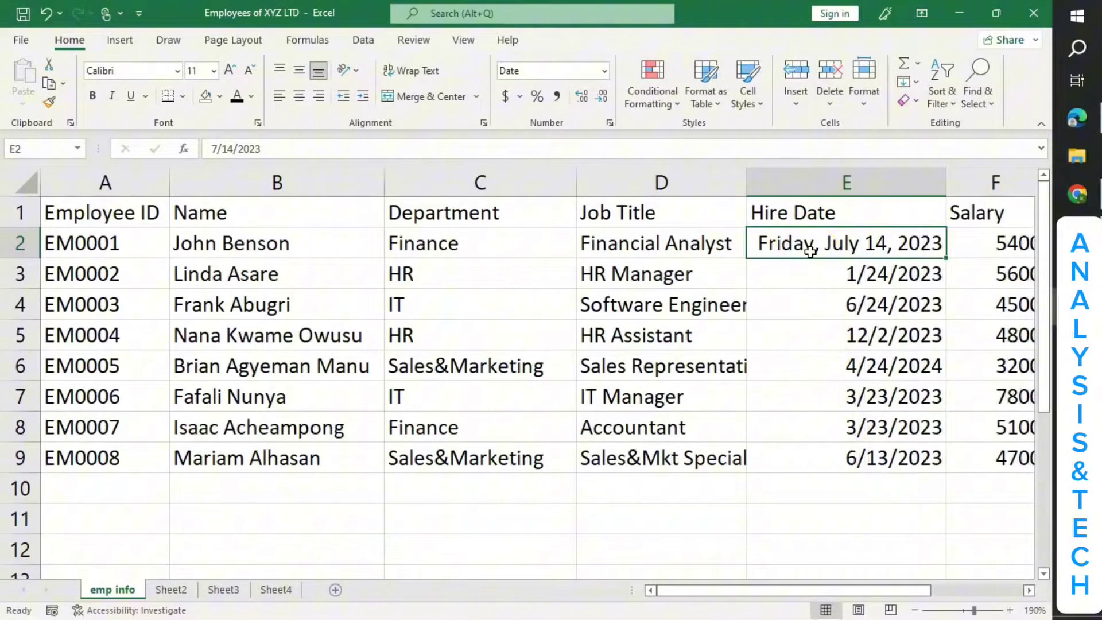
pyautogui.hotkey('ctrl', 'z')
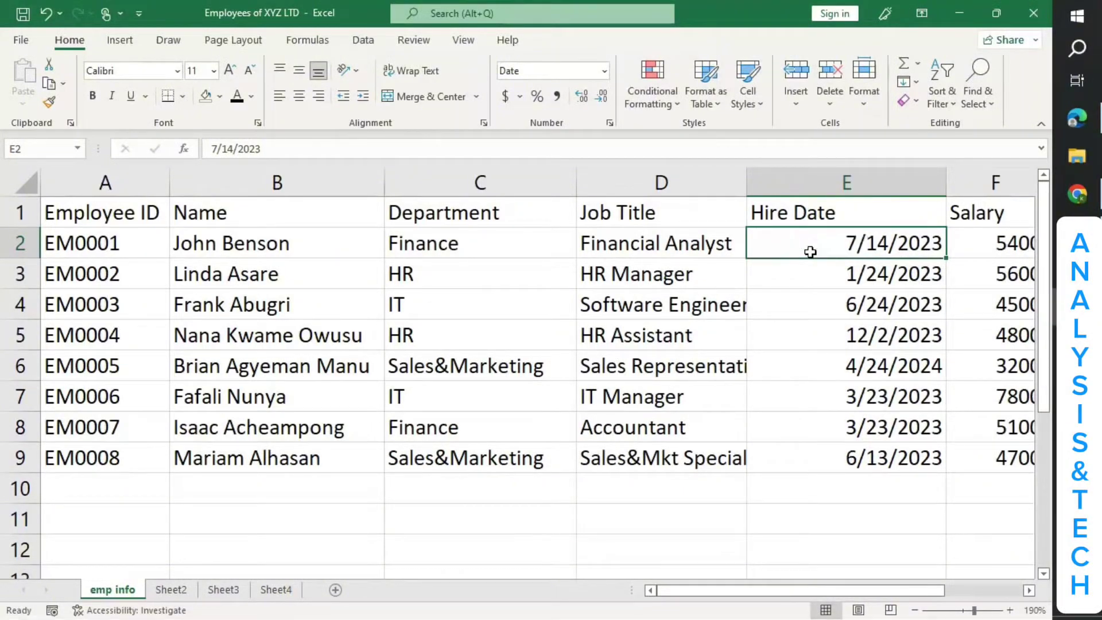
pyautogui.hotkey('ctrl', 'z')
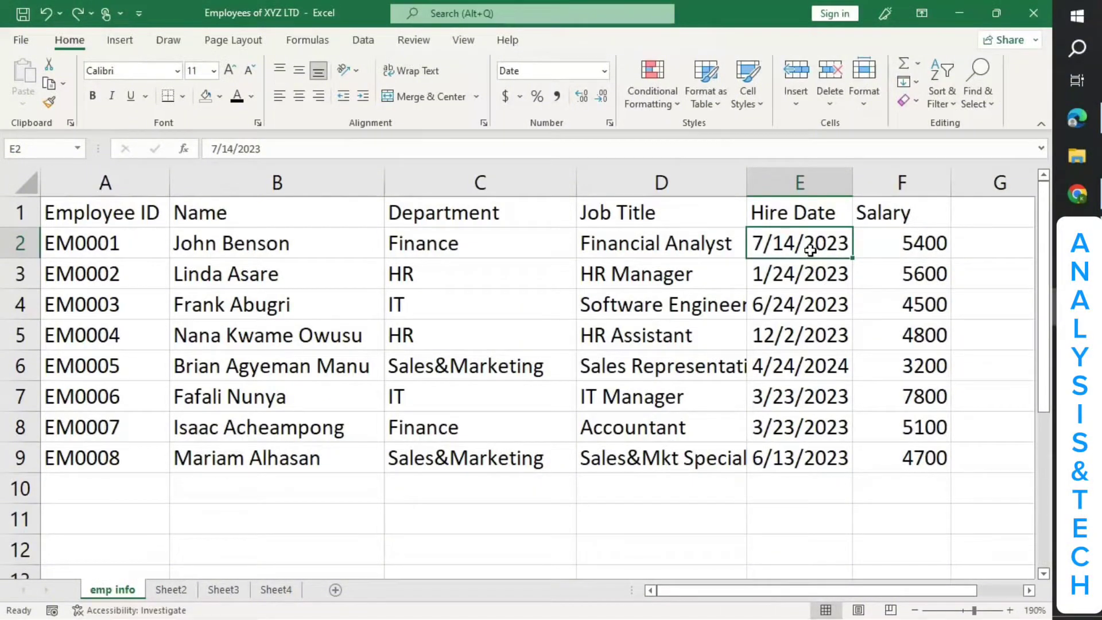
pyautogui.click(910, 243)
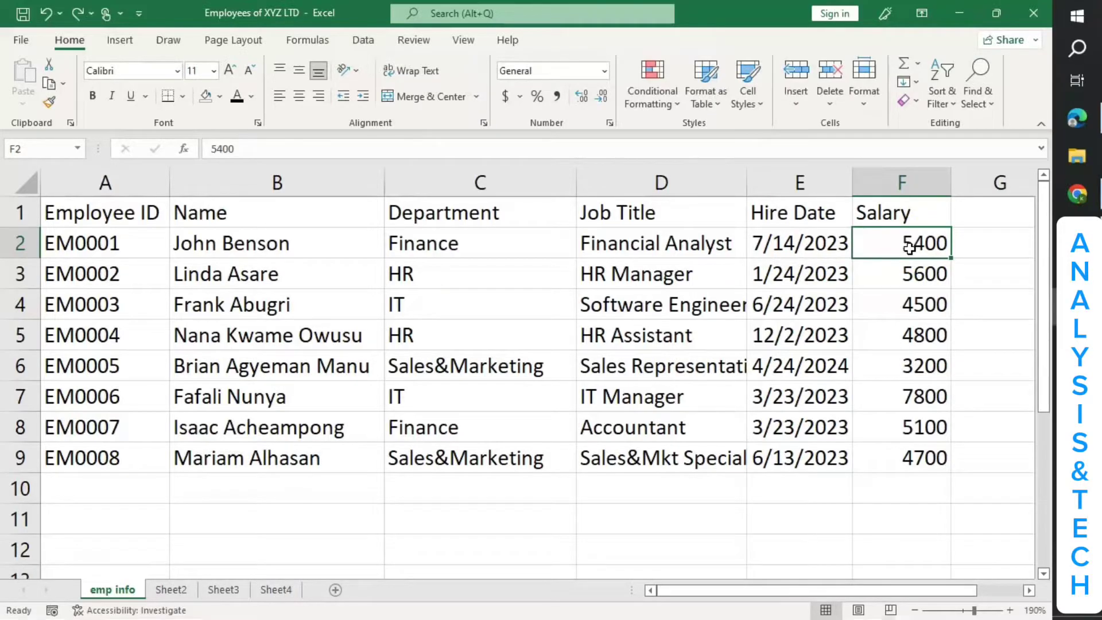
# - Edit the F1 header to append (GHC), so it reads Salary(GHC)
pyautogui.click(918, 214)
pyautogui.doubleClick(918, 214)
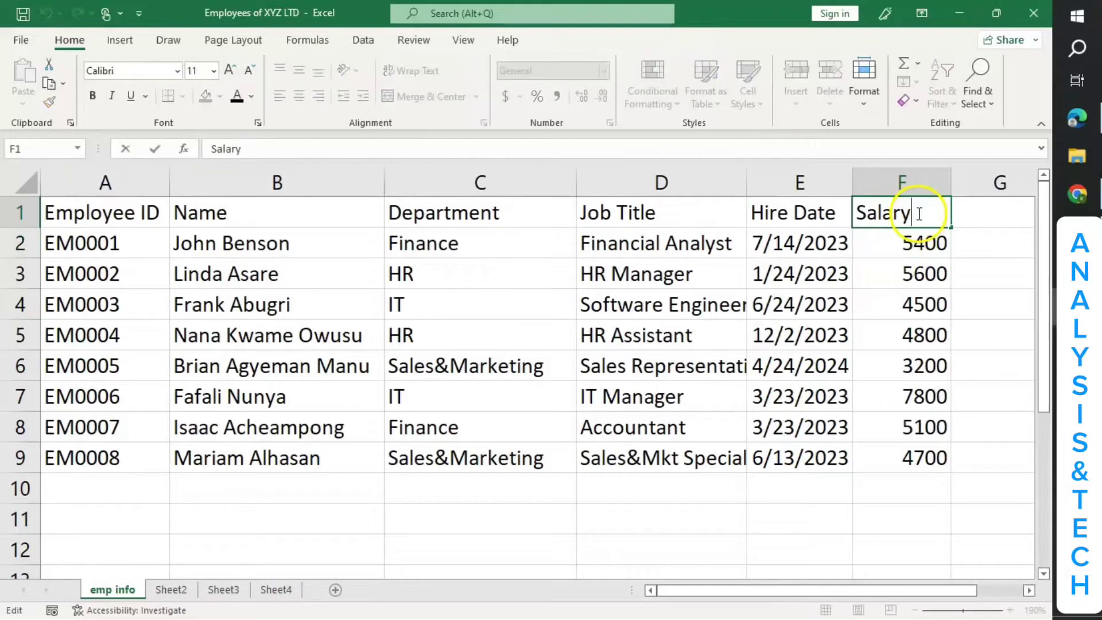
pyautogui.write('(')
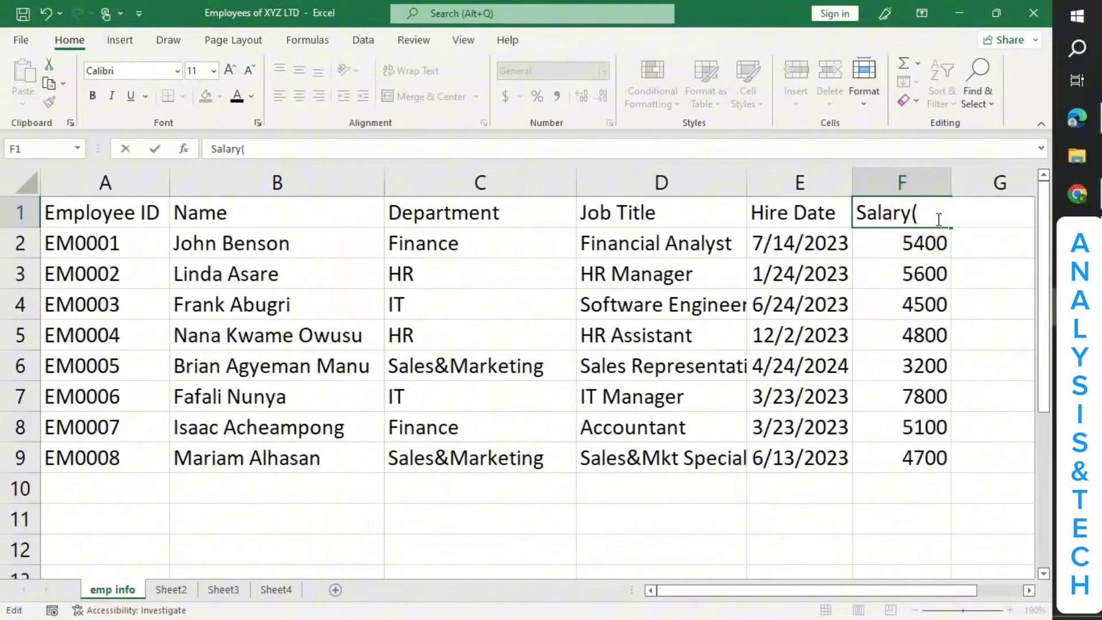
pyautogui.write('GHC)')
pyautogui.press('Return')
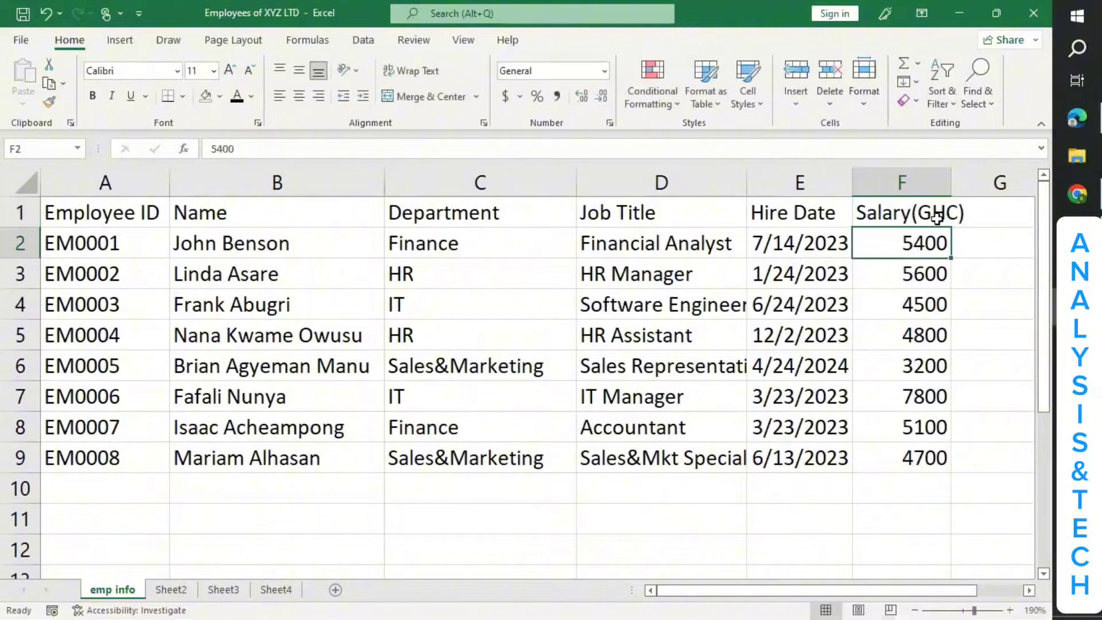
pyautogui.click(937, 218)
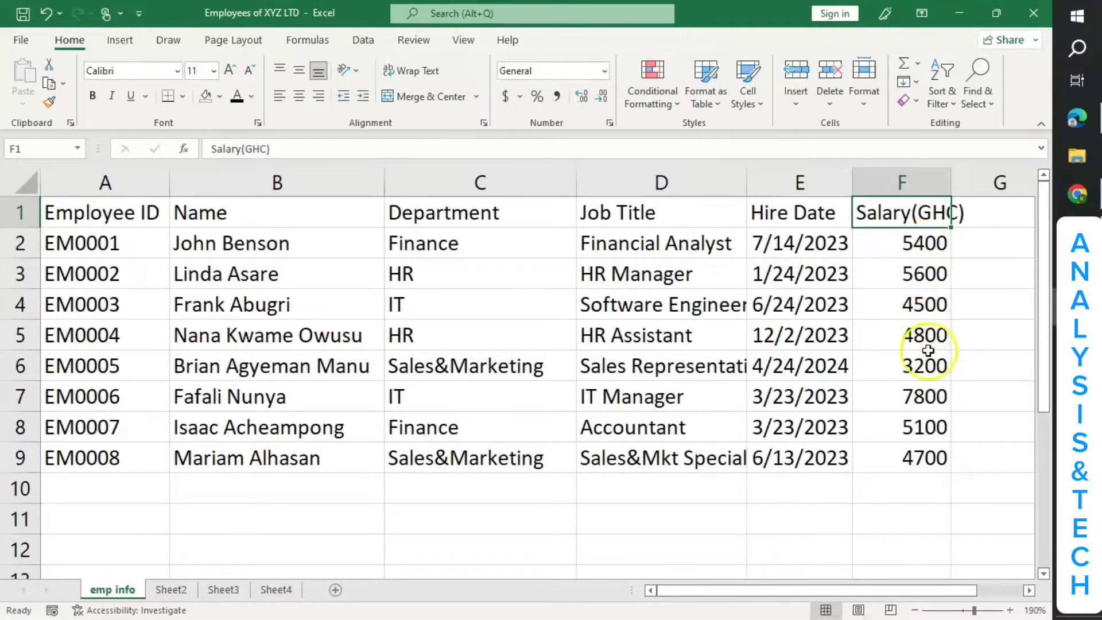
pyautogui.click(942, 246)
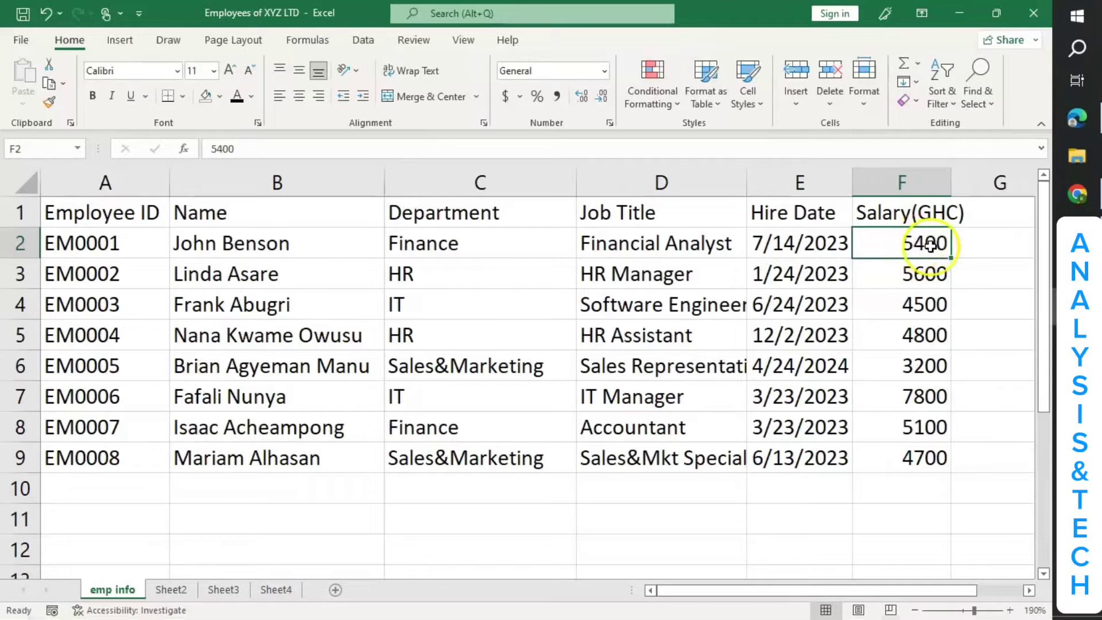
# - Format the first salary in F2 as Number, removing then restoring its two decimal places
pyautogui.click(604, 73)
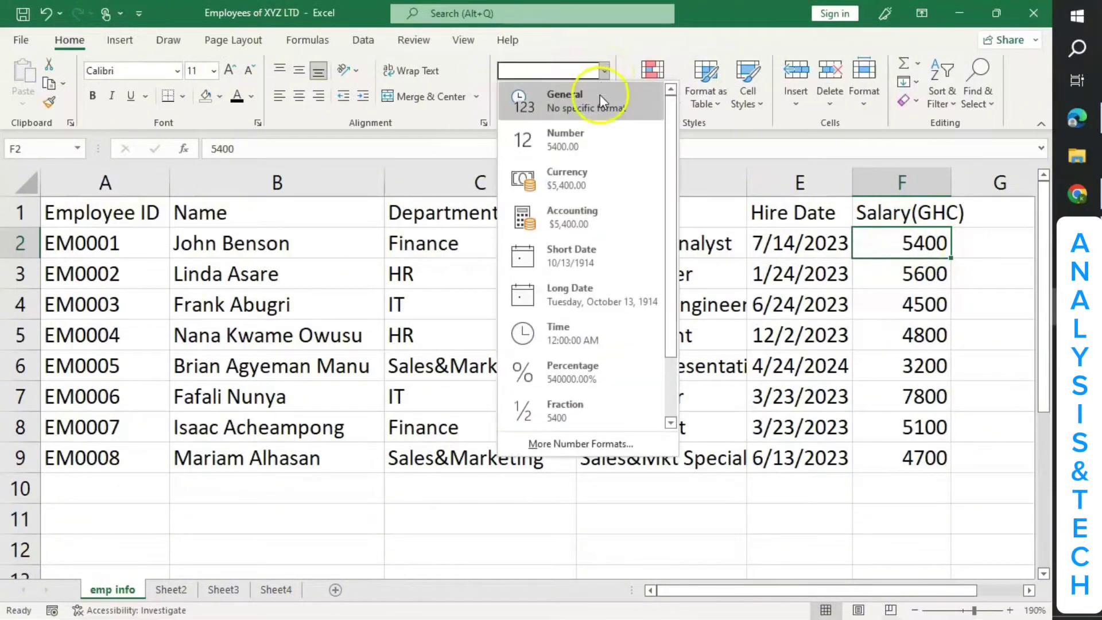
pyautogui.click(589, 140)
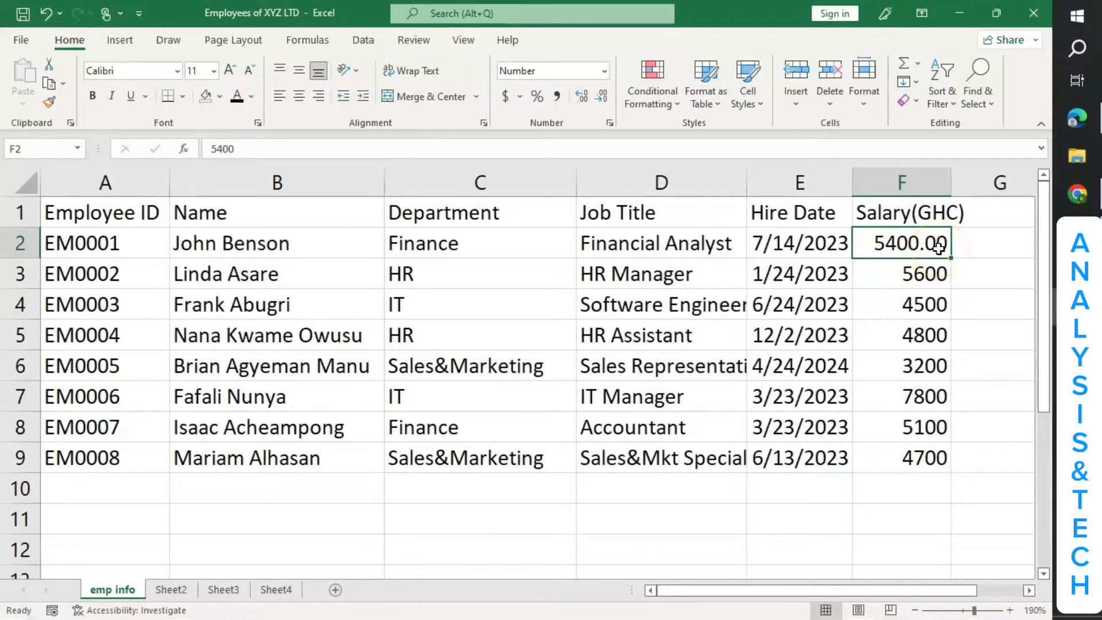
pyautogui.click(602, 102)
pyautogui.click(602, 101)
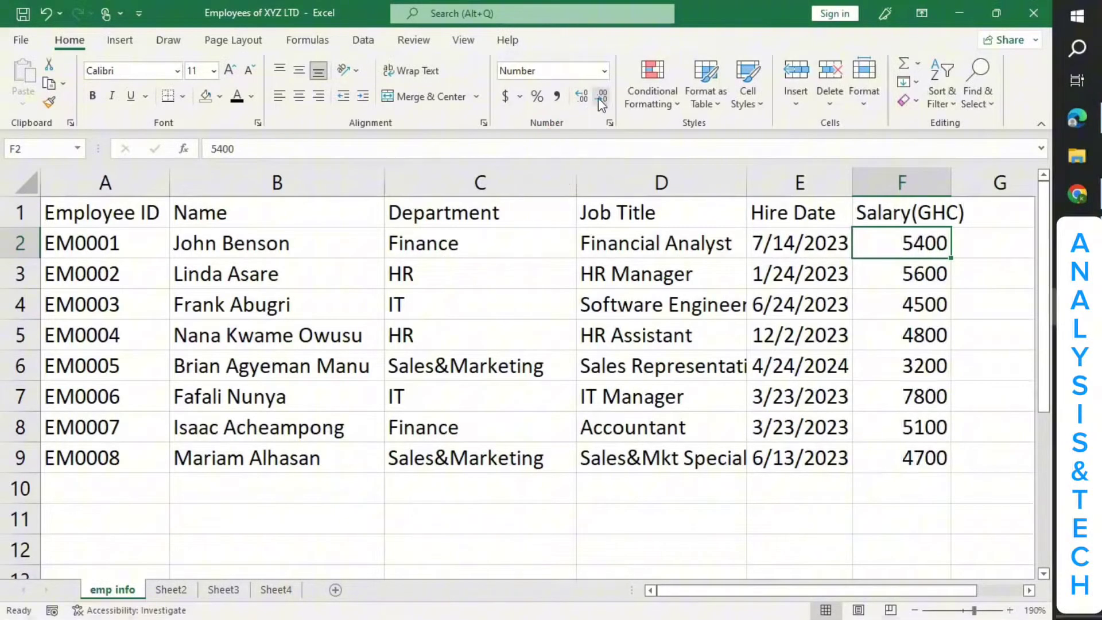
pyautogui.click(581, 97)
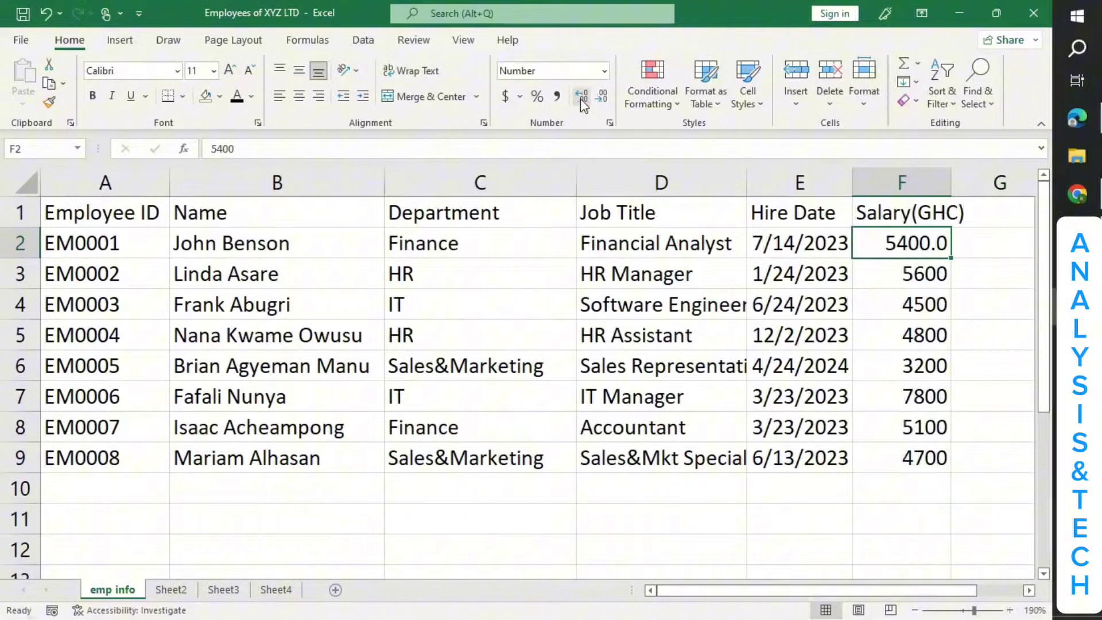
pyautogui.click(582, 98)
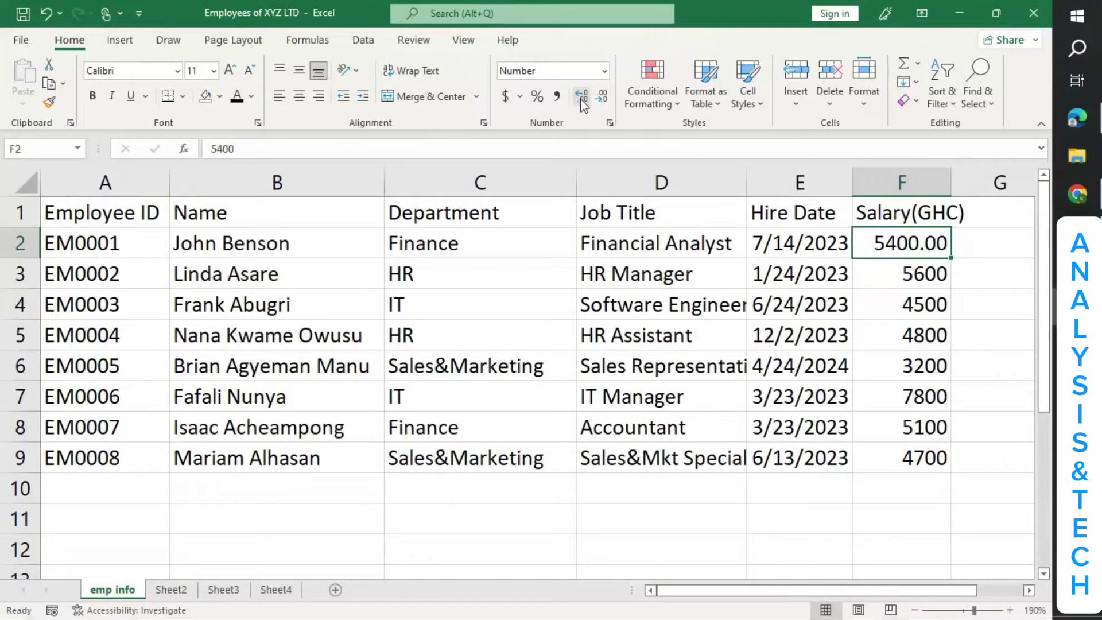
# - Try Currency on F2, then switch it to Accounting so it shows $5,400.00
pyautogui.click(604, 71)
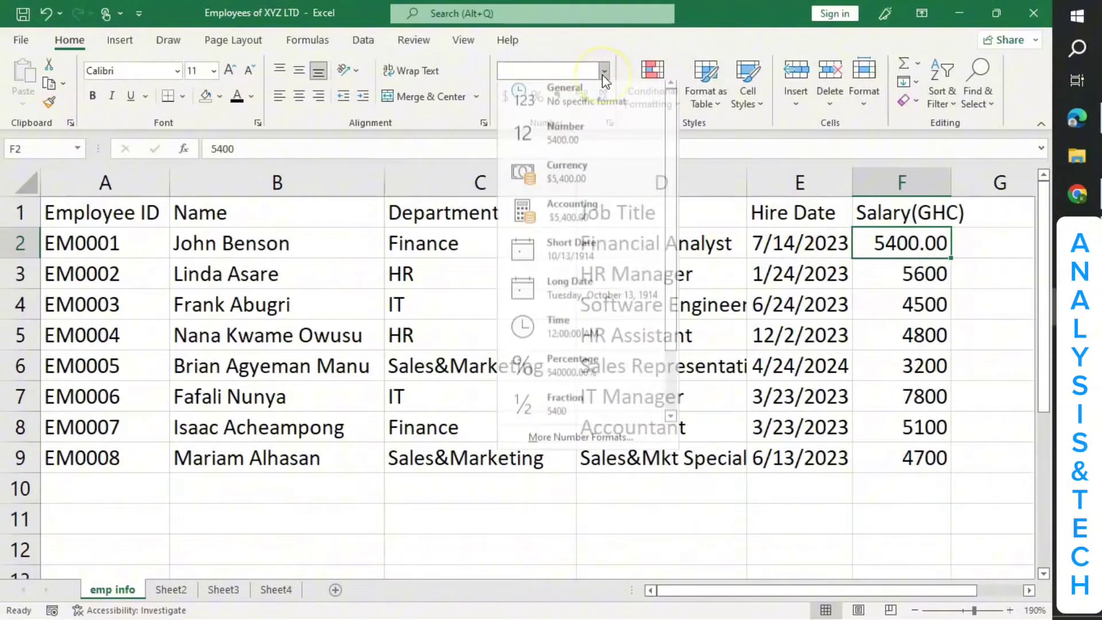
pyautogui.click(599, 190)
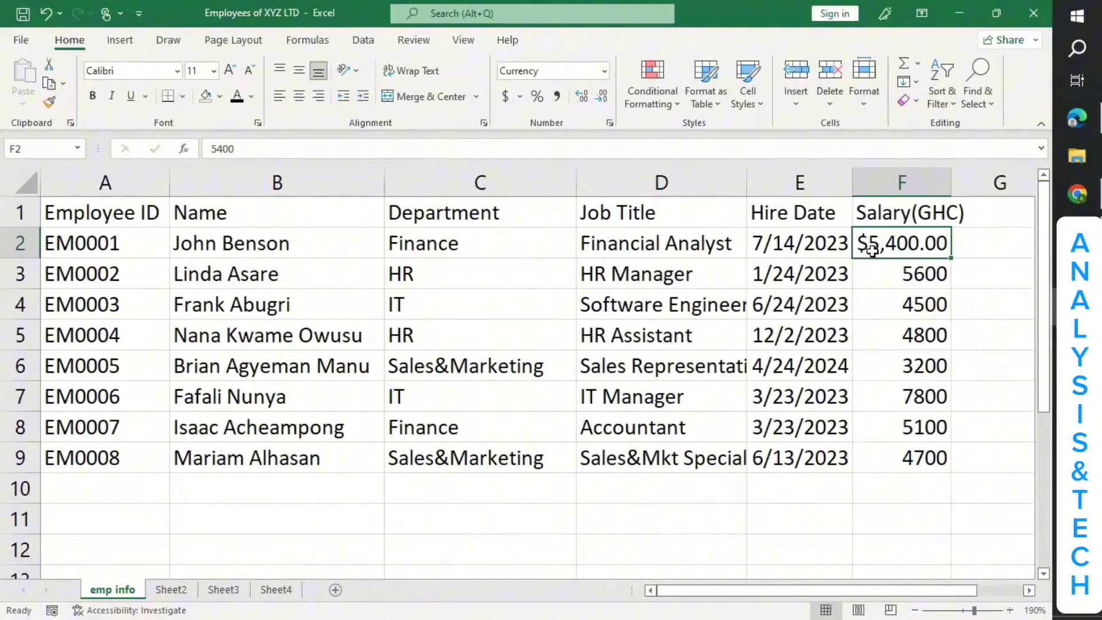
pyautogui.click(603, 72)
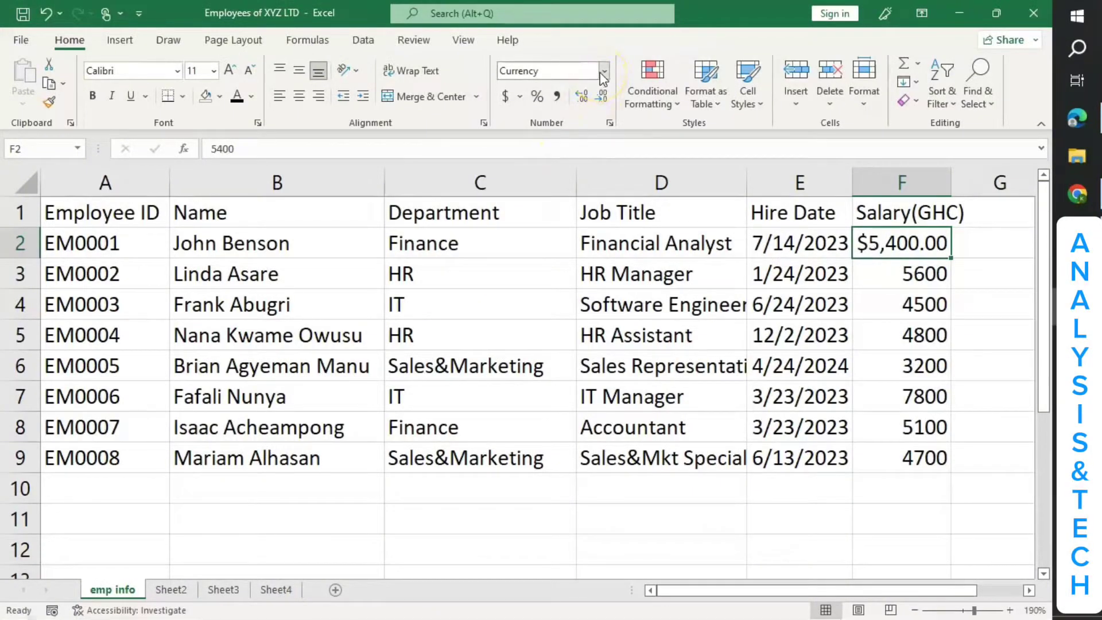
pyautogui.click(579, 214)
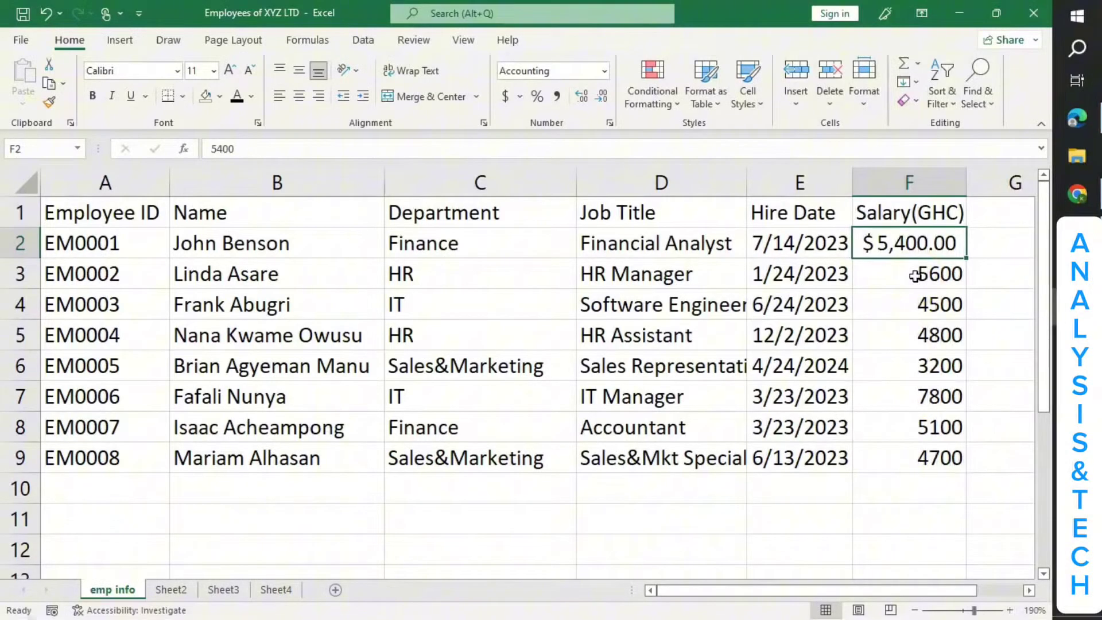
# - Undo the F2 formatting, select F2:F9, and choose More Accounting Formats from the $ dropdown
pyautogui.hotkey('ctrl', 'z')
pyautogui.hotkey('ctrl', 'z')
pyautogui.hotkey('ctrl', 'z')
pyautogui.hotkey('ctrl', 'z')
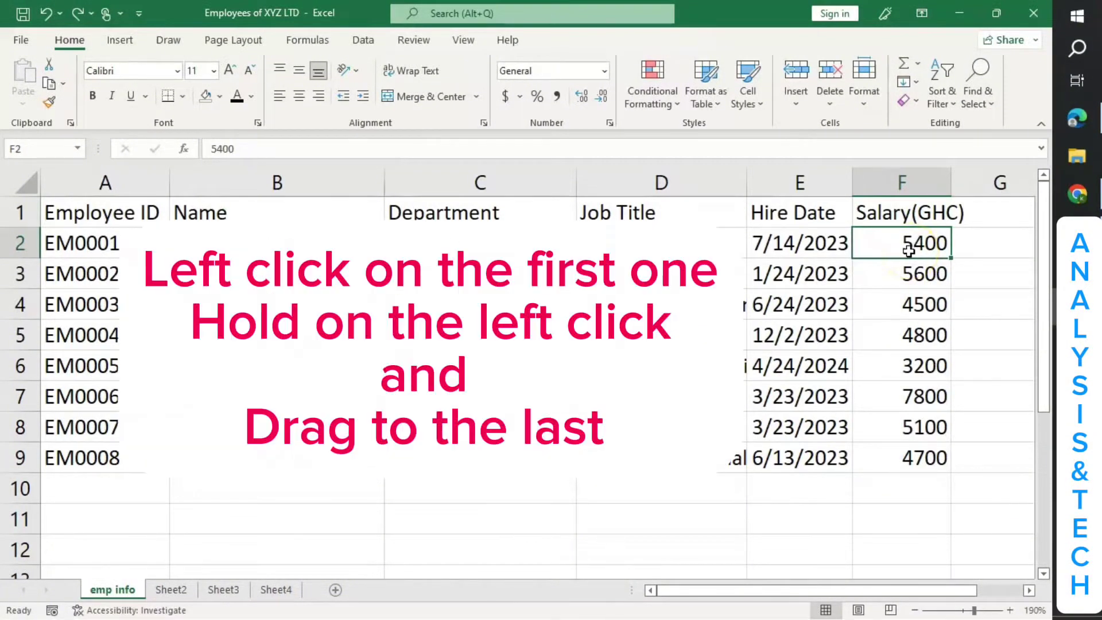
pyautogui.moveTo(908, 248); pyautogui.dragTo(920, 458)
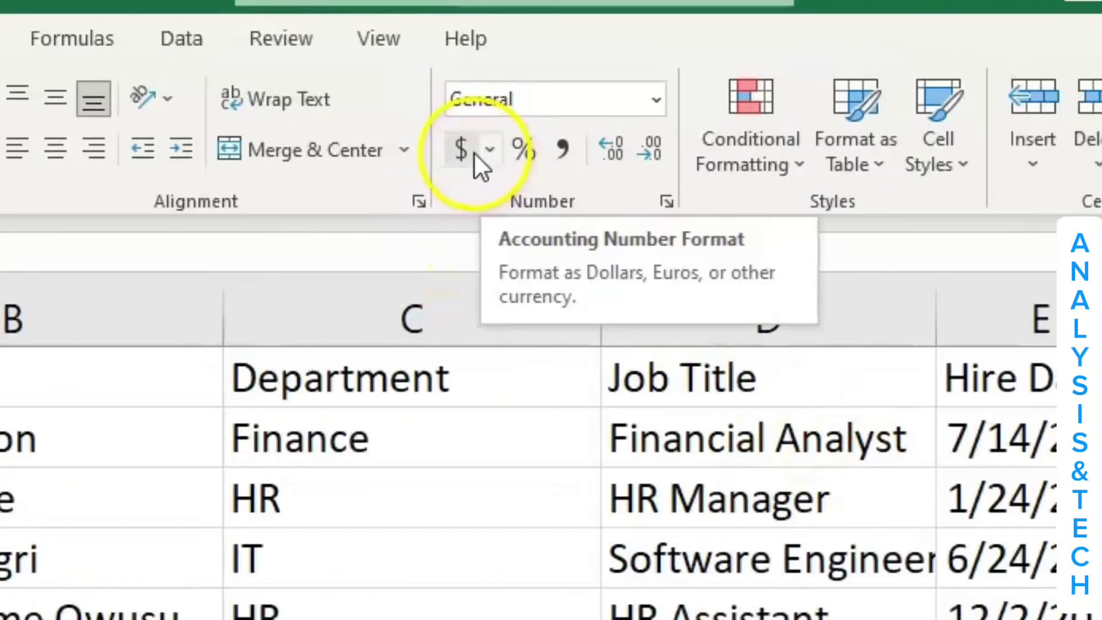
pyautogui.click(504, 97)
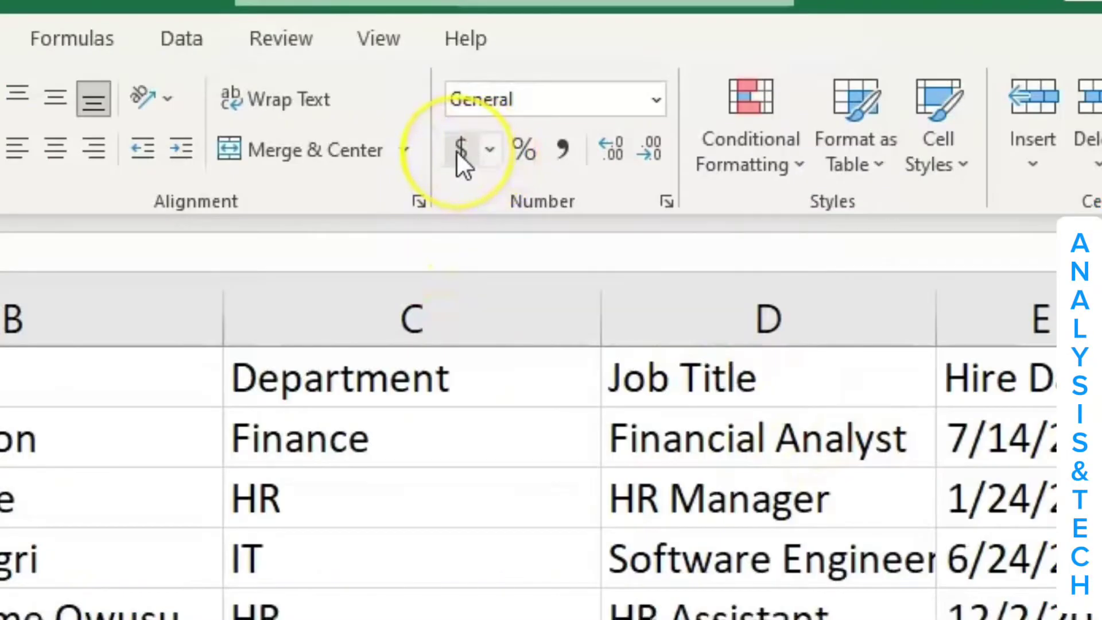
pyautogui.click(489, 151)
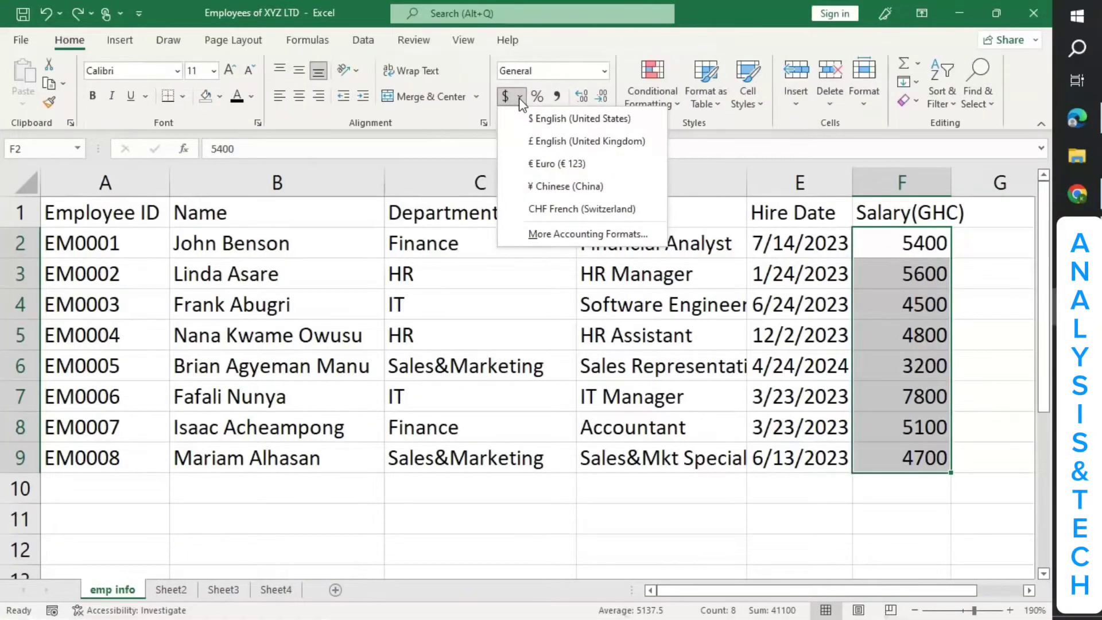
pyautogui.click(562, 234)
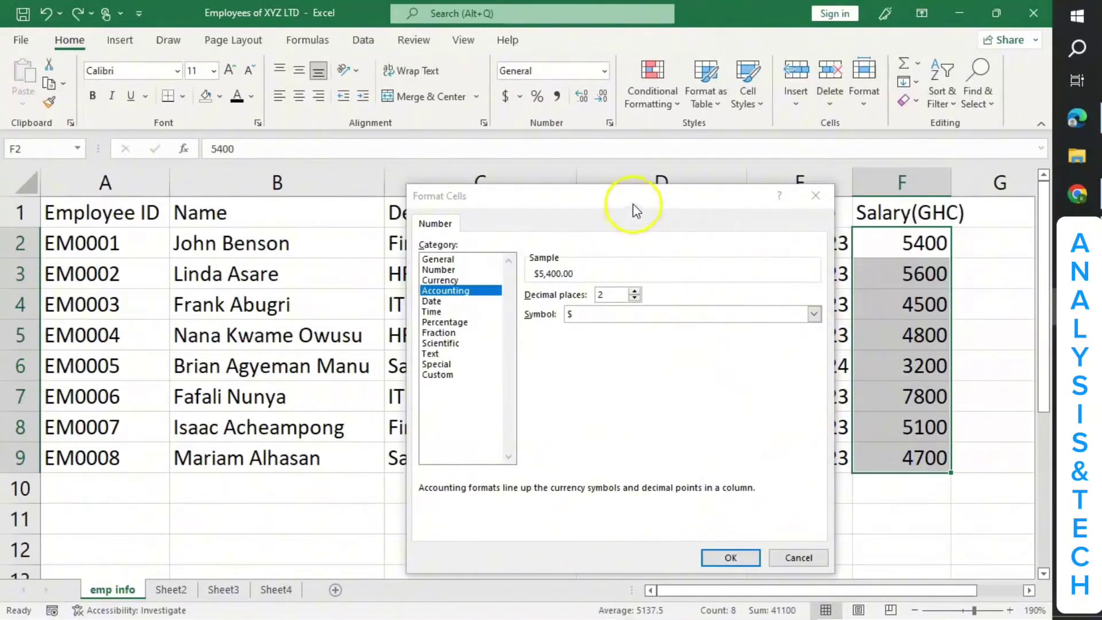
# - Choose GHC as the currency symbol in the Accounting format settings
pyautogui.moveTo(632, 198); pyautogui.dragTo(565, 122)
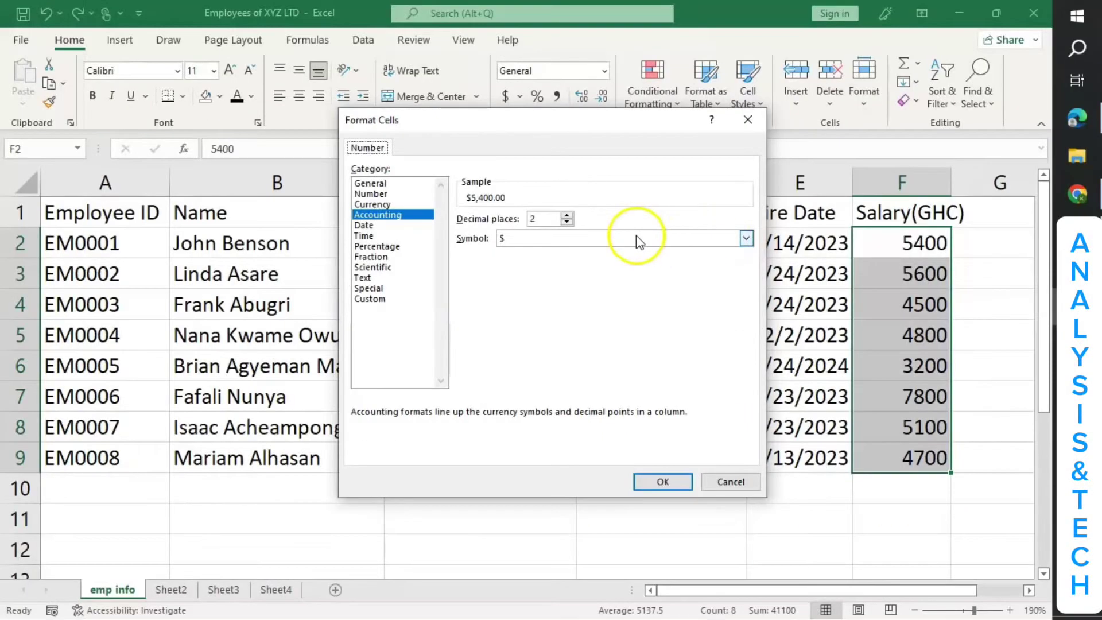
pyautogui.click(725, 446)
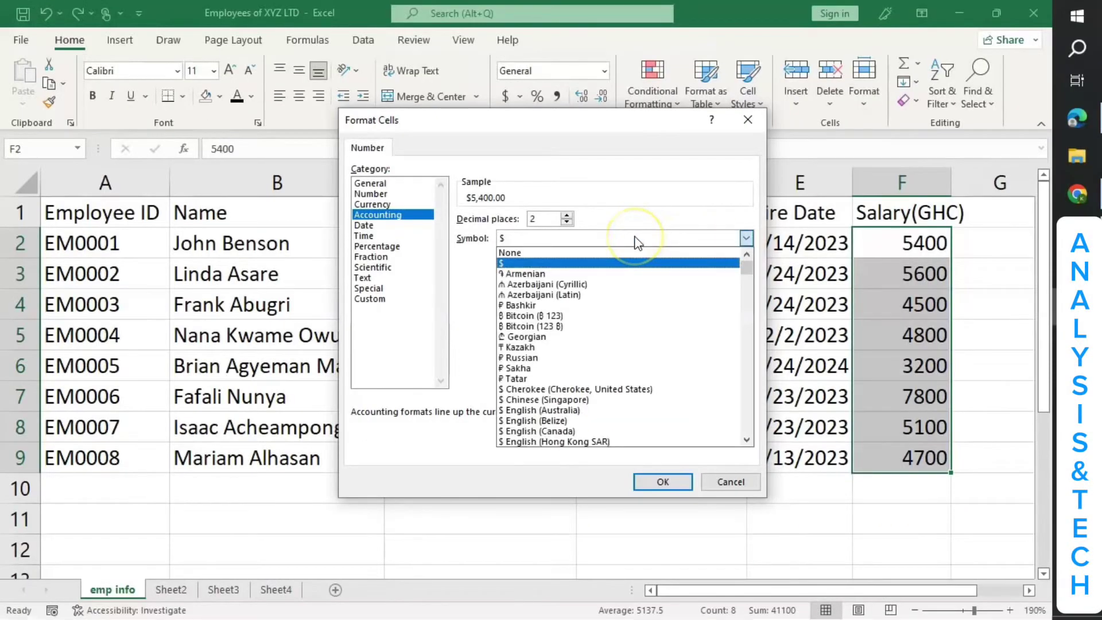
pyautogui.press('g')
pyautogui.press('h')
pyautogui.press('c')
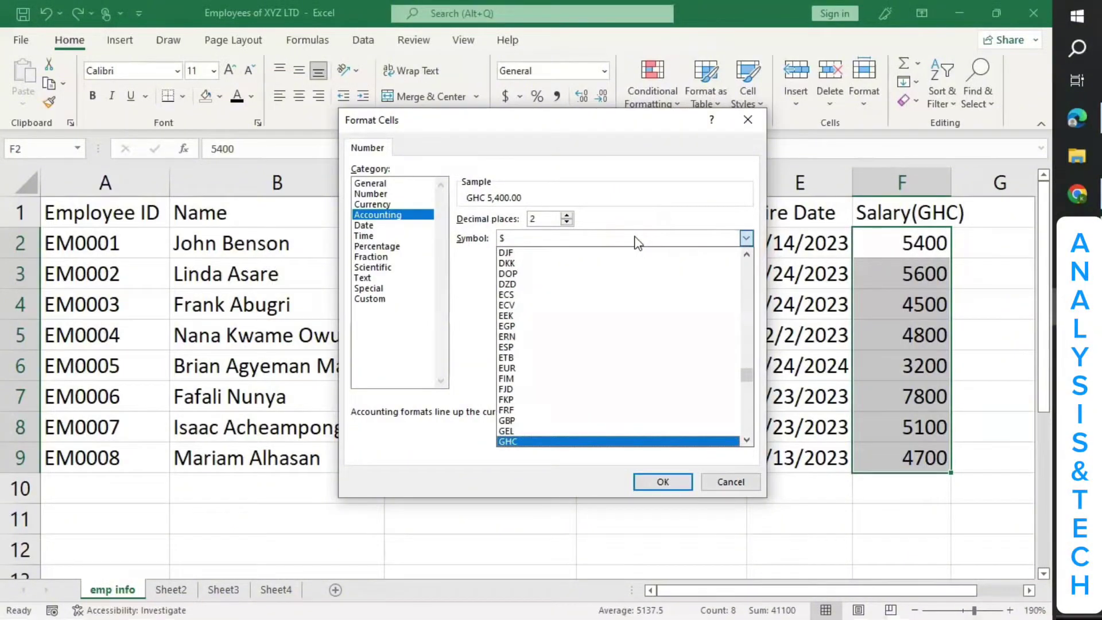
pyautogui.click(747, 441)
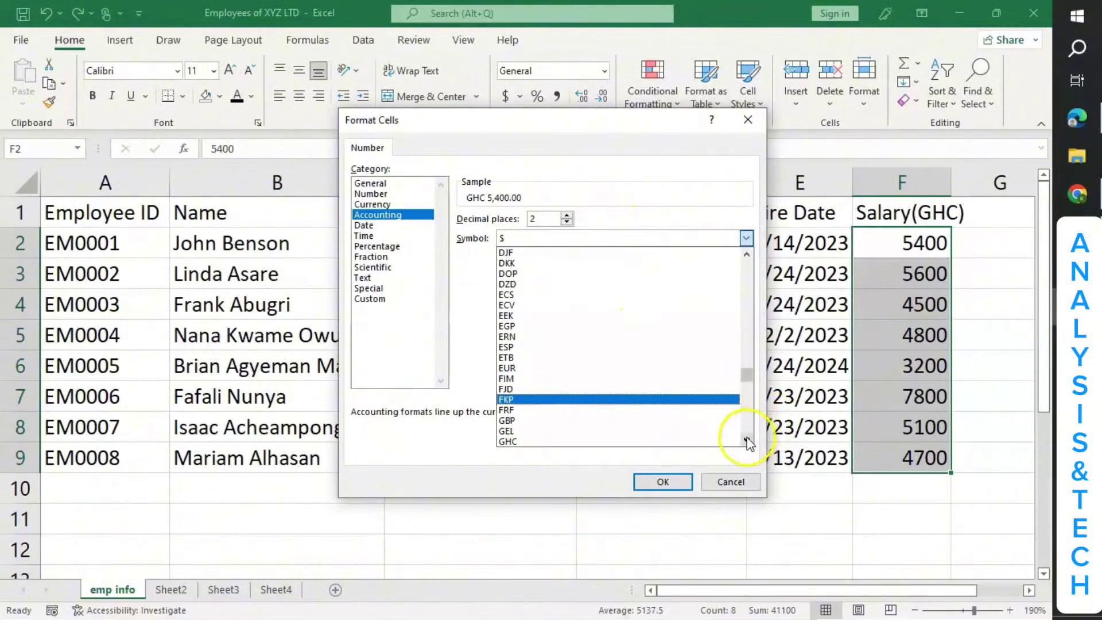
pyautogui.click(747, 440)
pyautogui.click(747, 441)
pyautogui.click(747, 441)
pyautogui.click(575, 400)
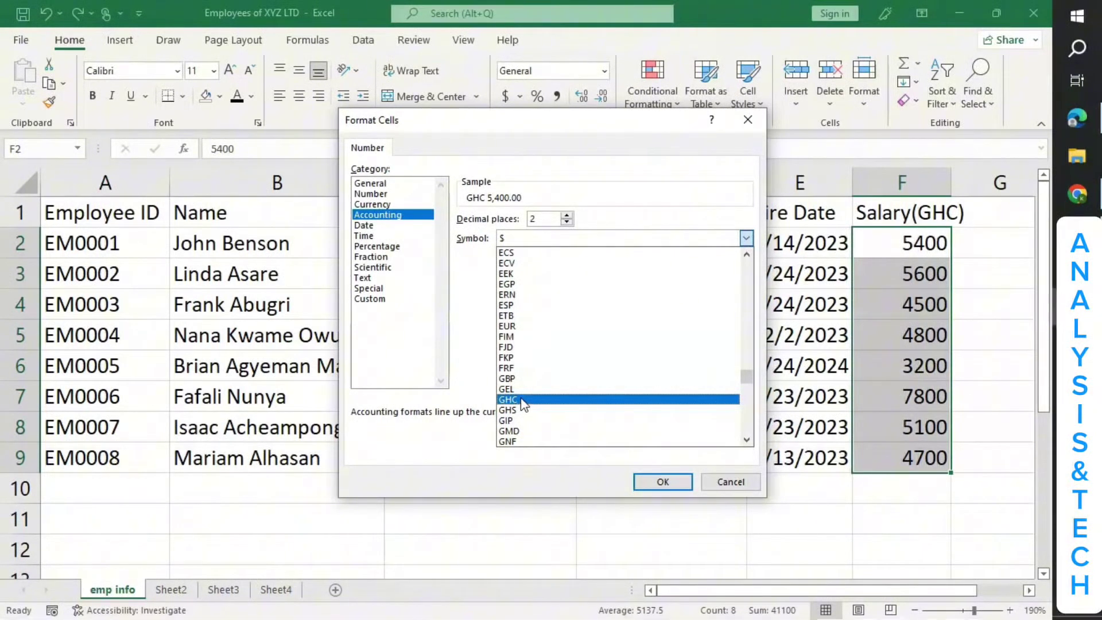
pyautogui.click(521, 400)
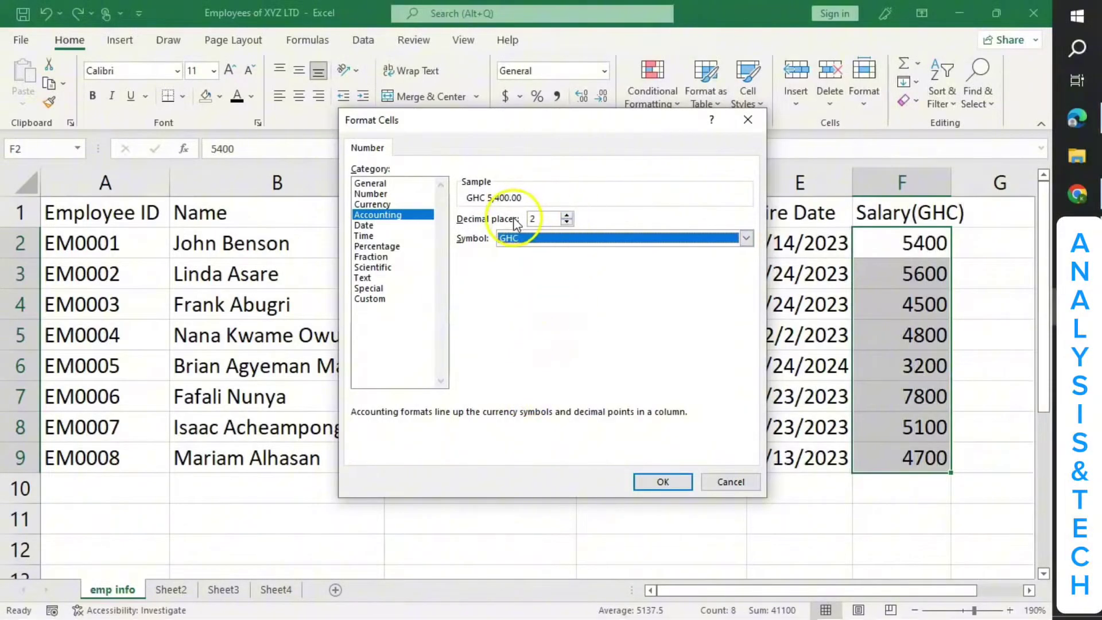
# - Keep 2 decimal places and apply the GHC accounting format to F2:F9
pyautogui.click(568, 224)
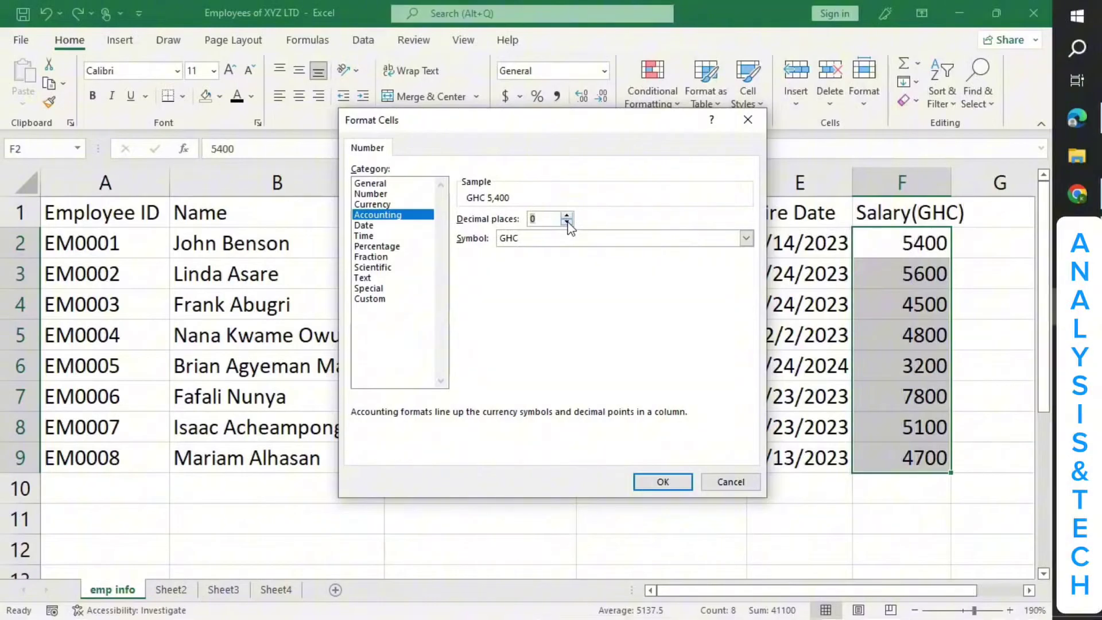
pyautogui.click(568, 216)
pyautogui.click(662, 483)
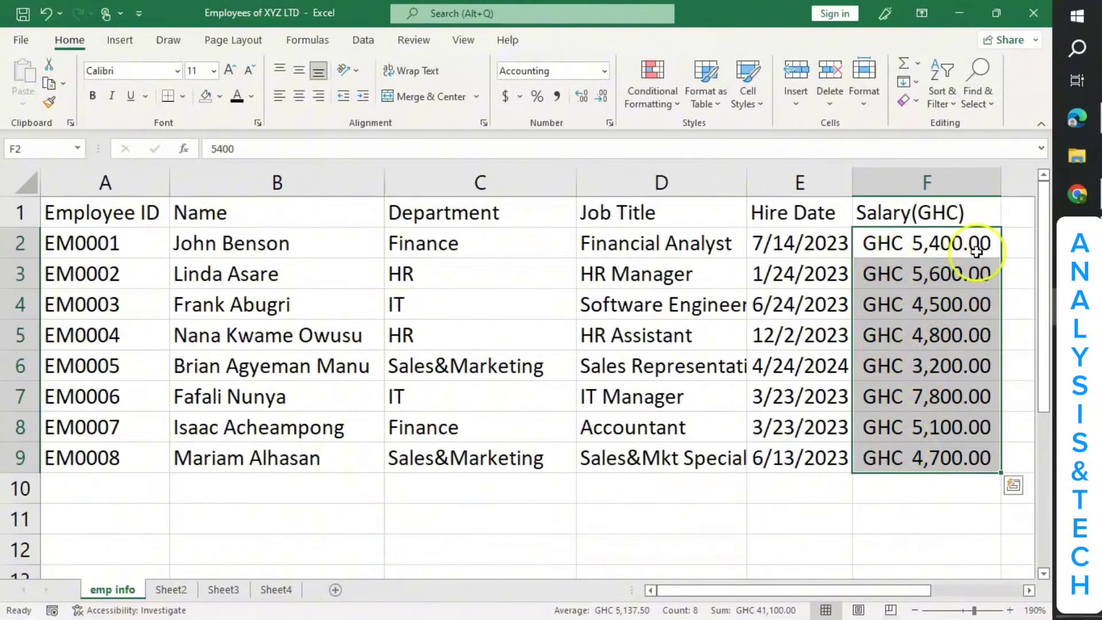
# - Shorten the Salary header, then undo that edit and the GHC accounting format on F2:F9
pyautogui.doubleClick(972, 212)
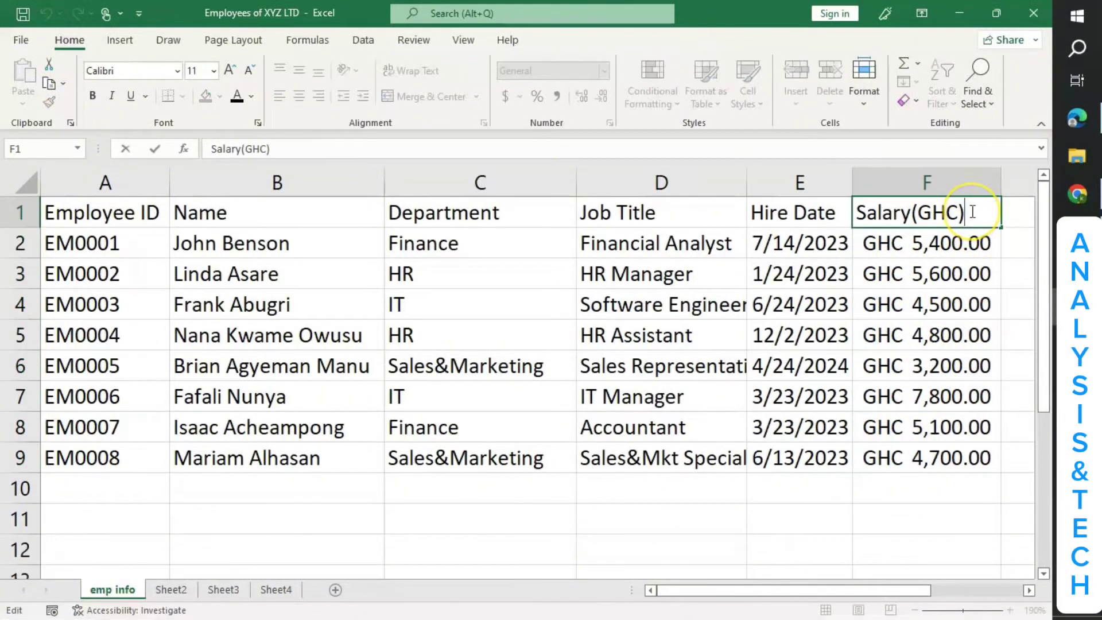
pyautogui.press('BackSpace')
pyautogui.press('BackSpace')
pyautogui.press('BackSpace')
pyautogui.press('BackSpace')
pyautogui.press('BackSpace')
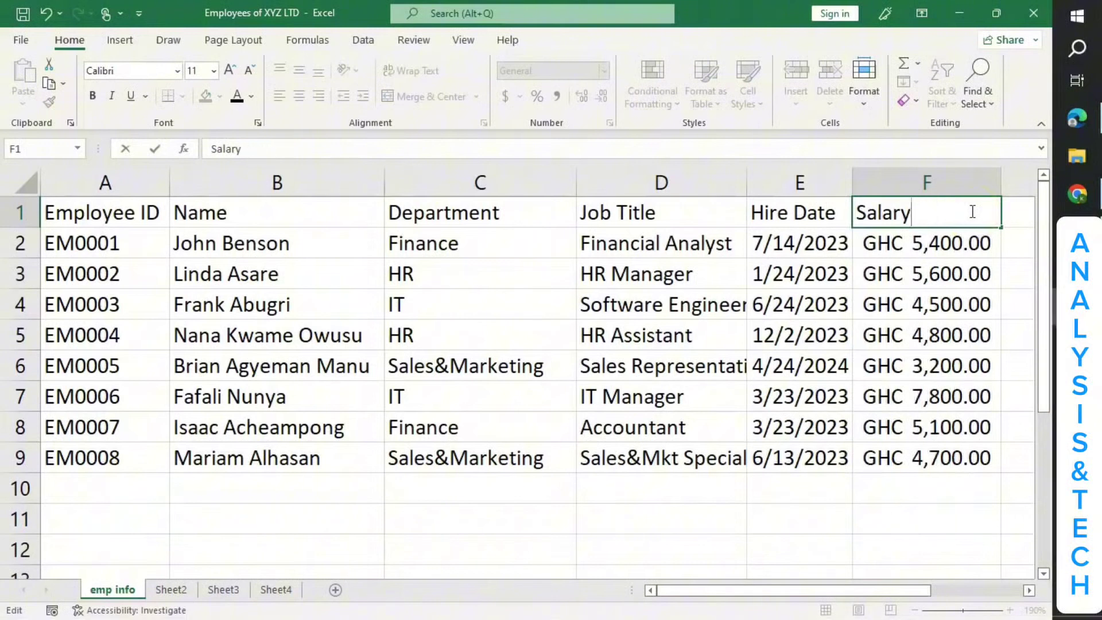
pyautogui.press('Return')
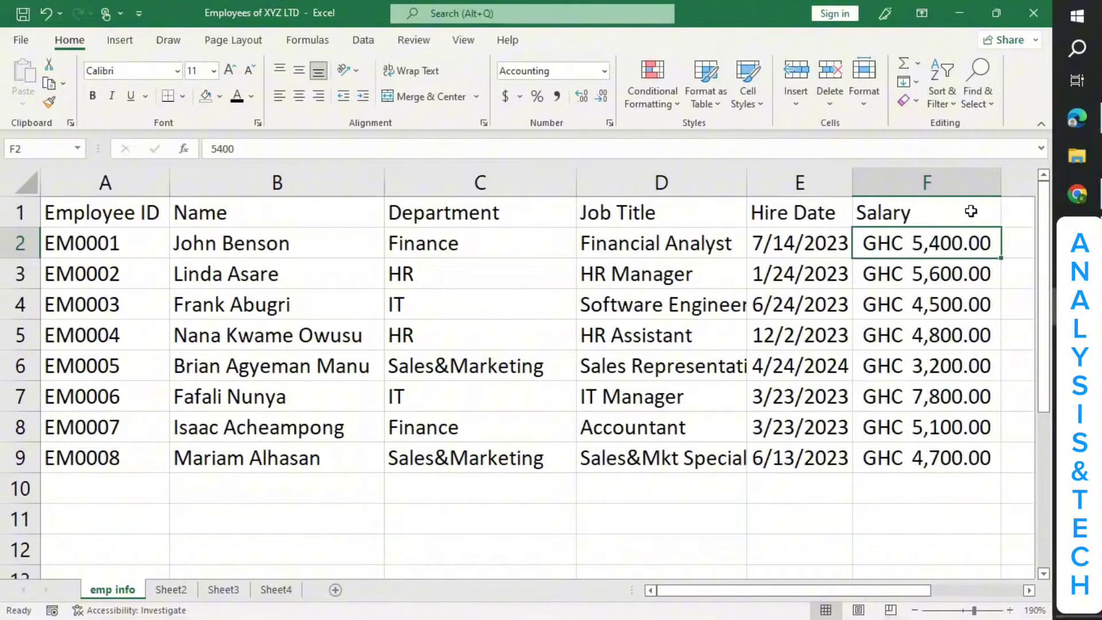
pyautogui.hotkey('ctrl', 'z')
pyautogui.hotkey('ctrl', 'z')
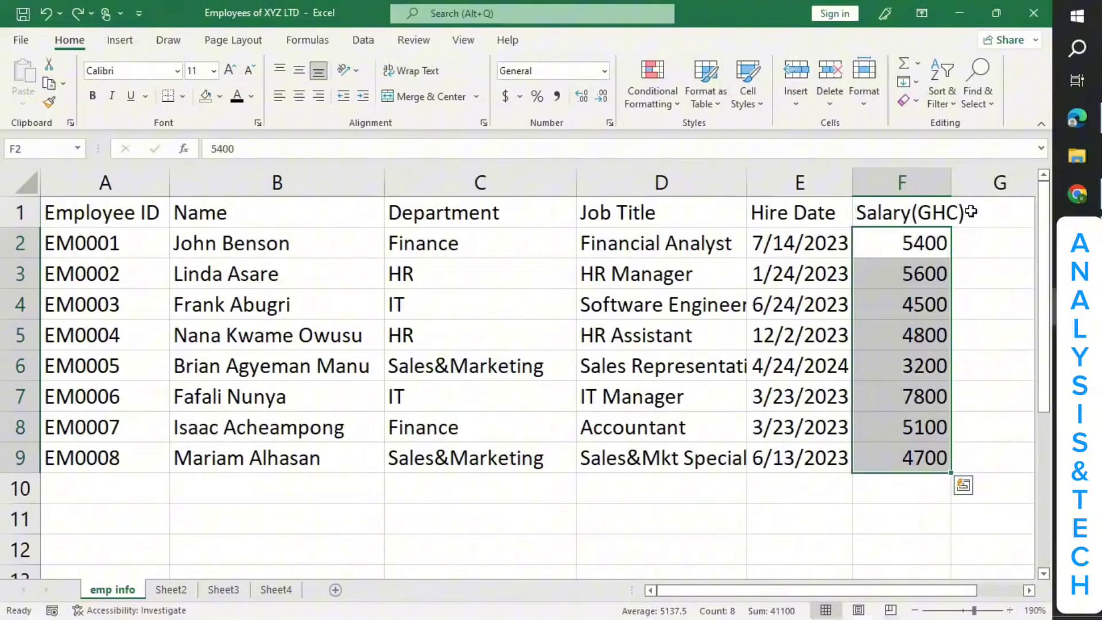
pyautogui.hotkey('ctrl', 'z')
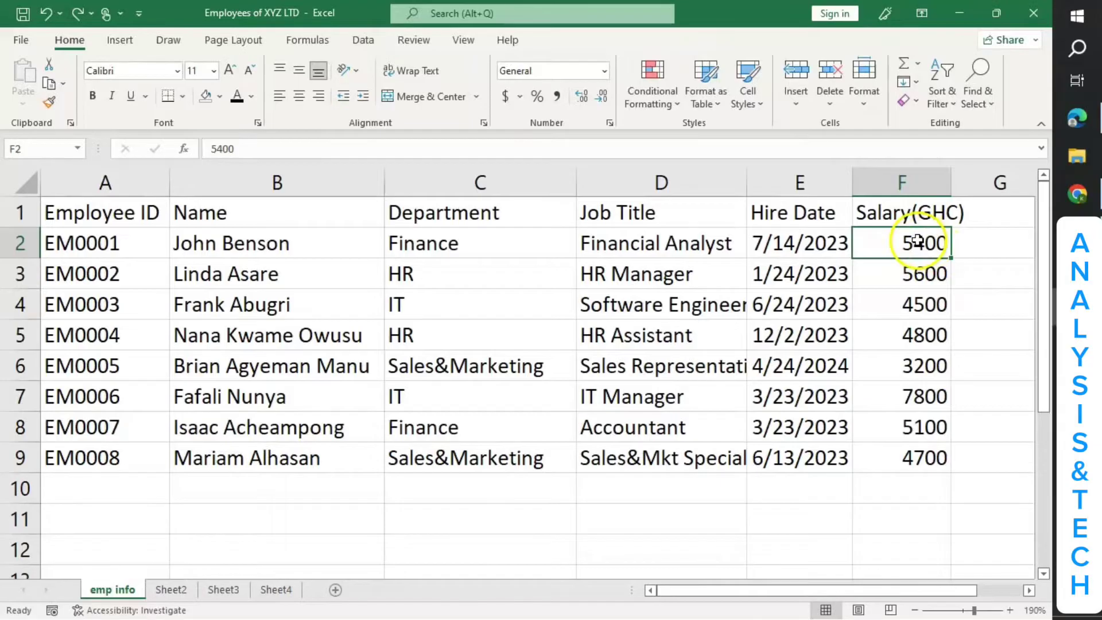
# - Apply Comma Style to F2:F9, ending with two decimals such as 5,400.00
pyautogui.moveTo(919, 241); pyautogui.dragTo(921, 468)
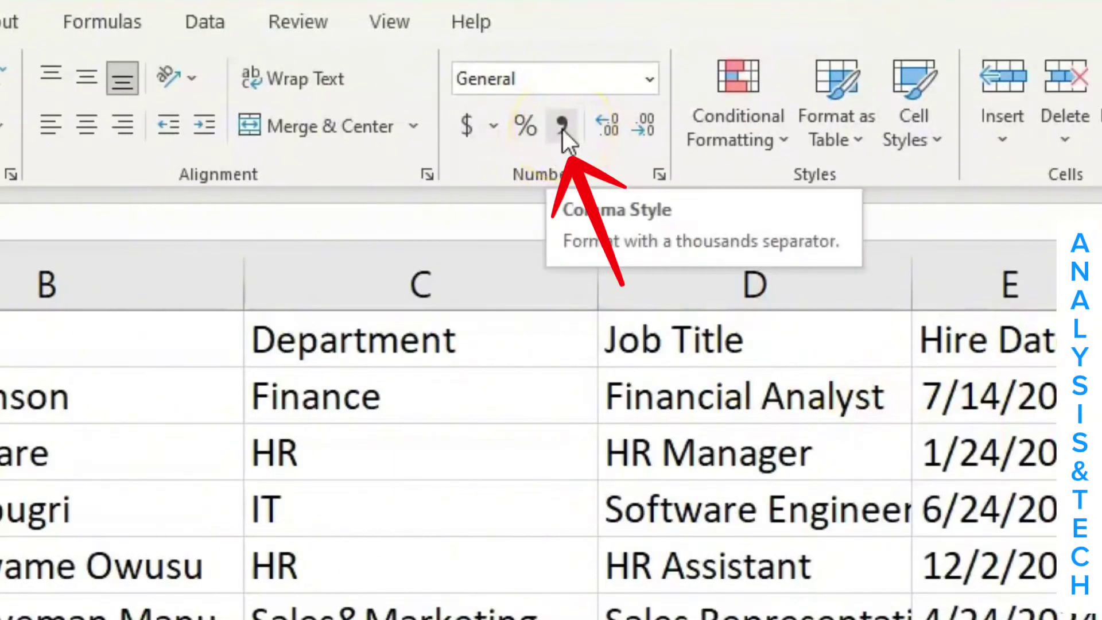
pyautogui.click(562, 129)
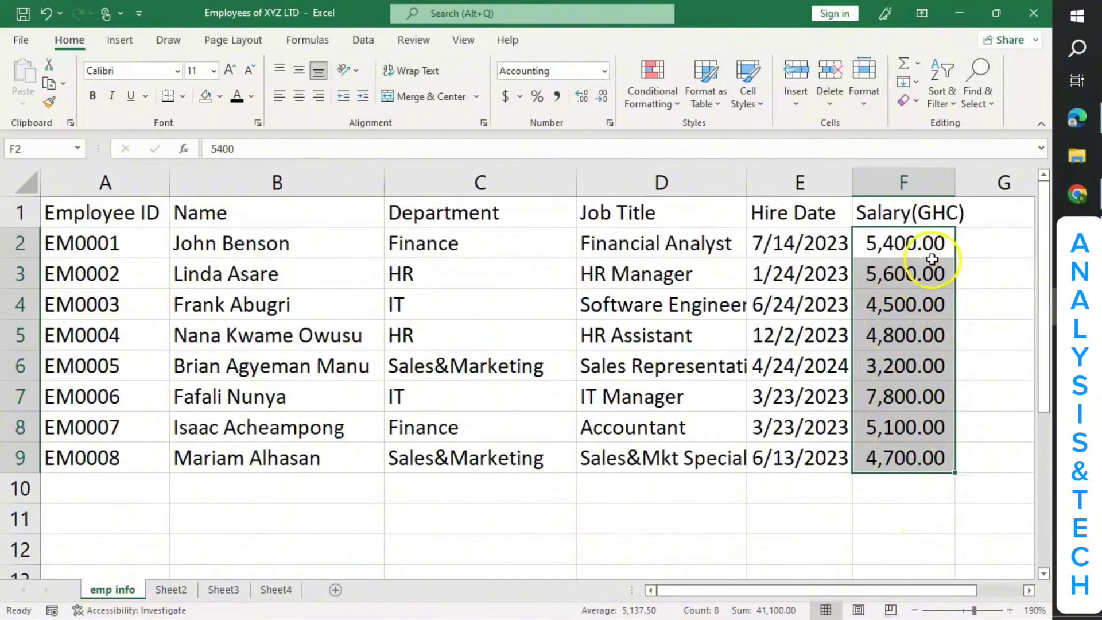
pyautogui.click(604, 102)
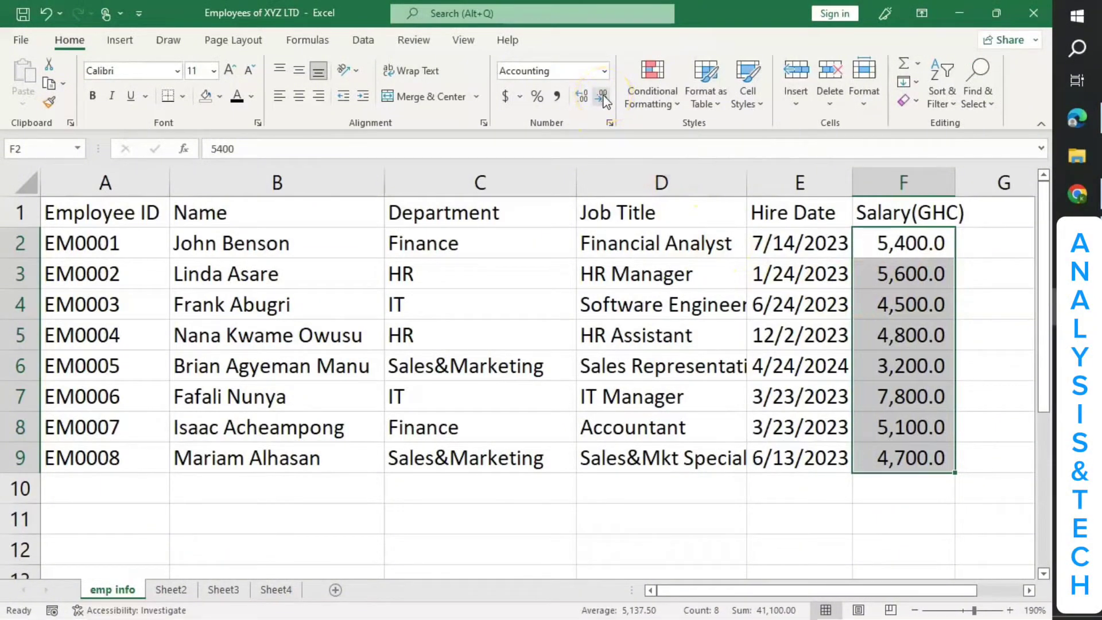
pyautogui.click(604, 101)
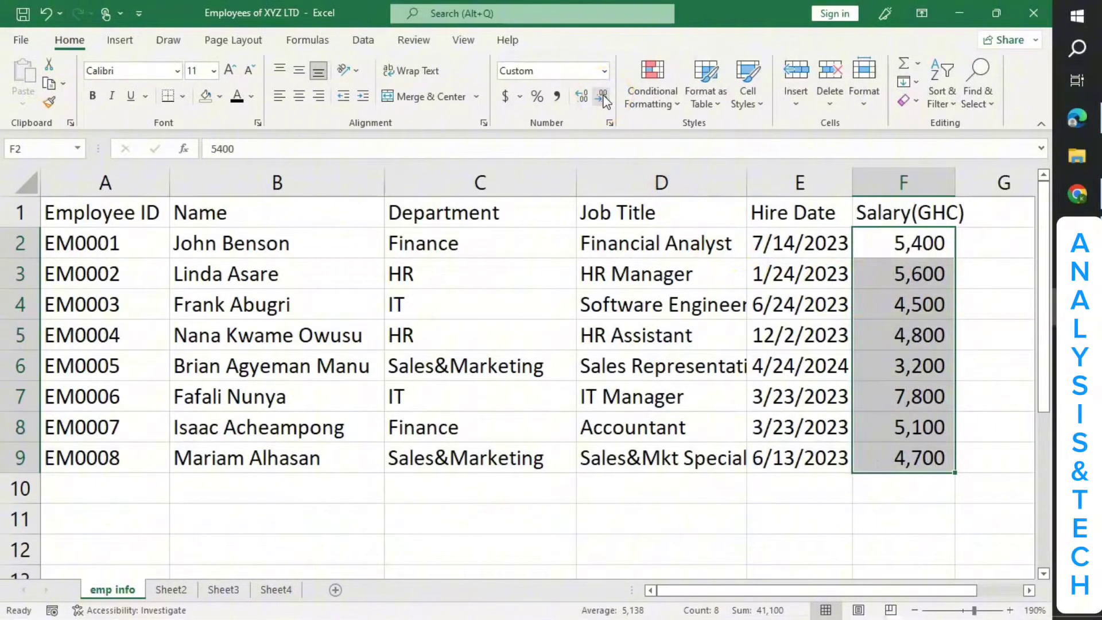
pyautogui.click(574, 99)
pyautogui.click(574, 99)
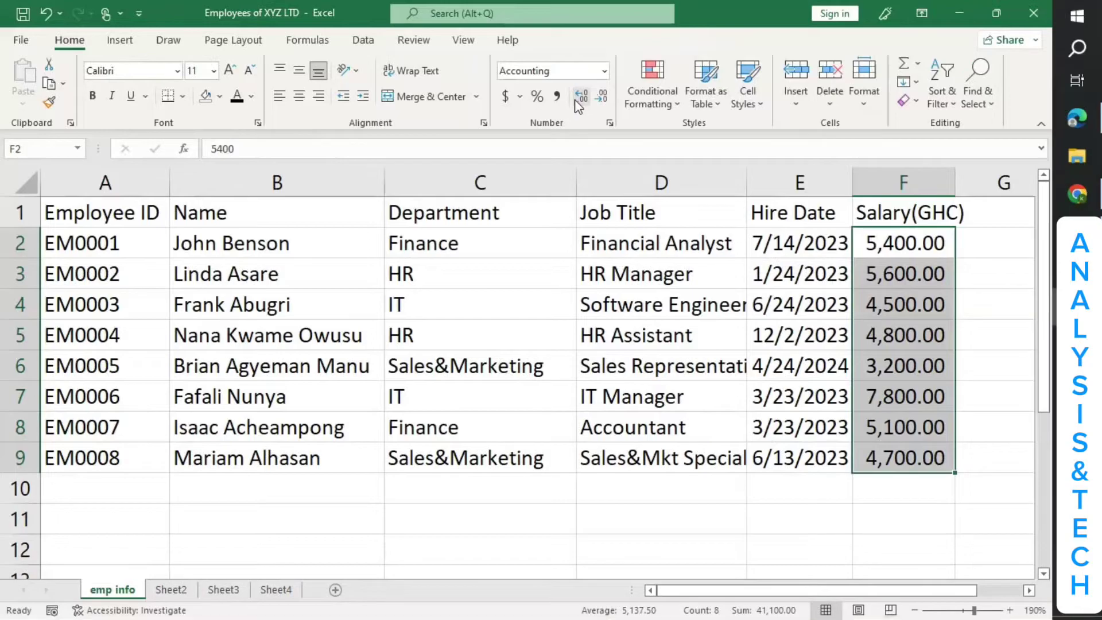
pyautogui.click(286, 497)
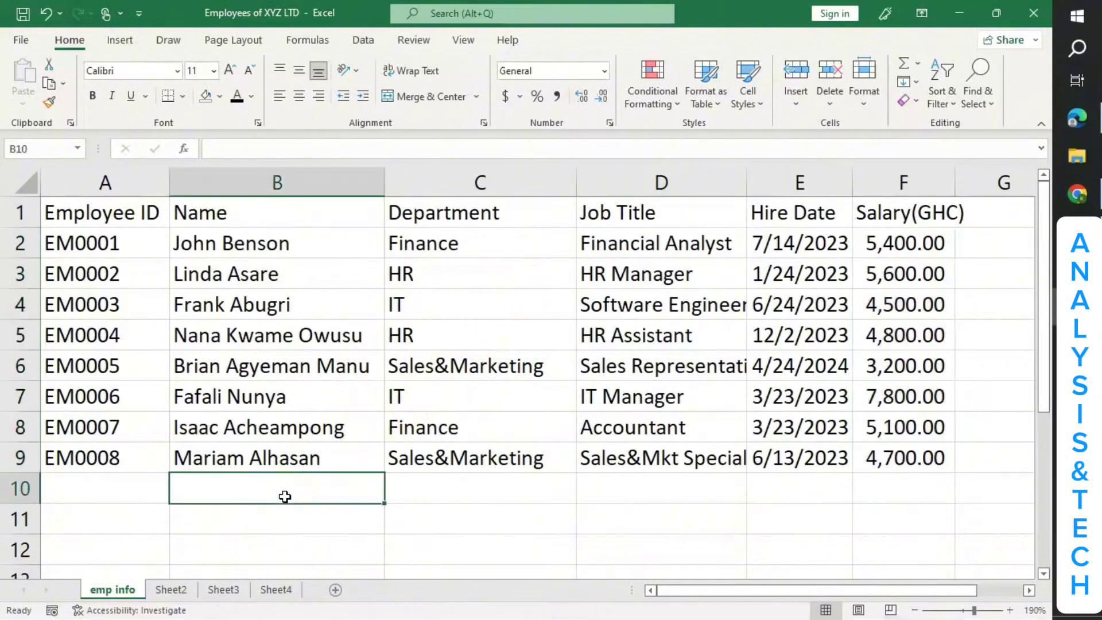
# - Save the workbook with the Quick Access Toolbar Save button
pyautogui.click(20, 12)
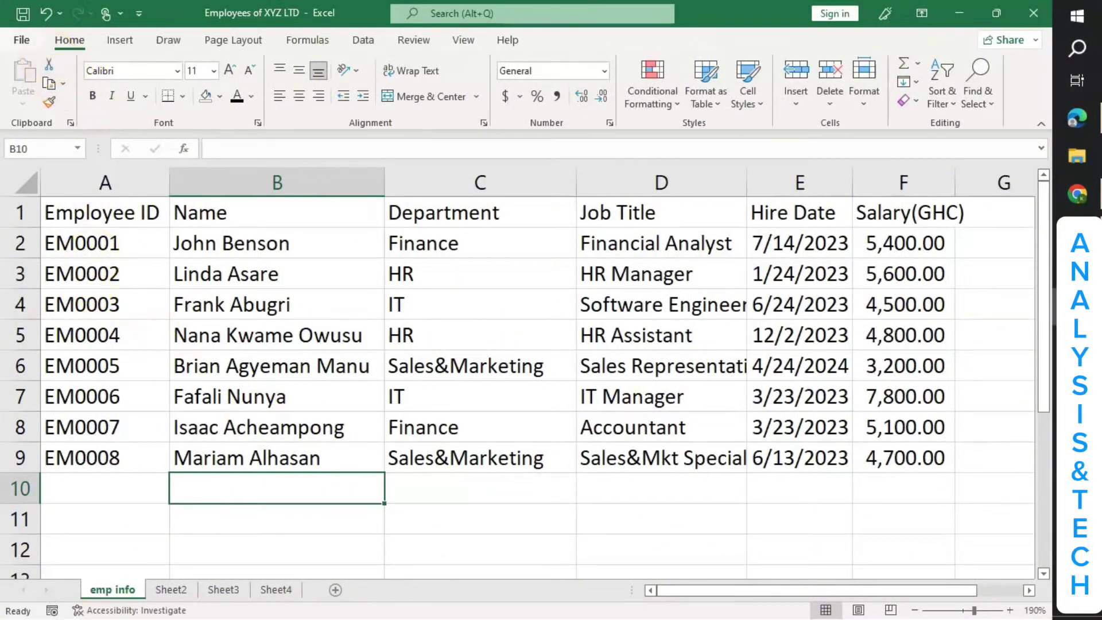
pyautogui.click(23, 13)
pyautogui.click(119, 213)
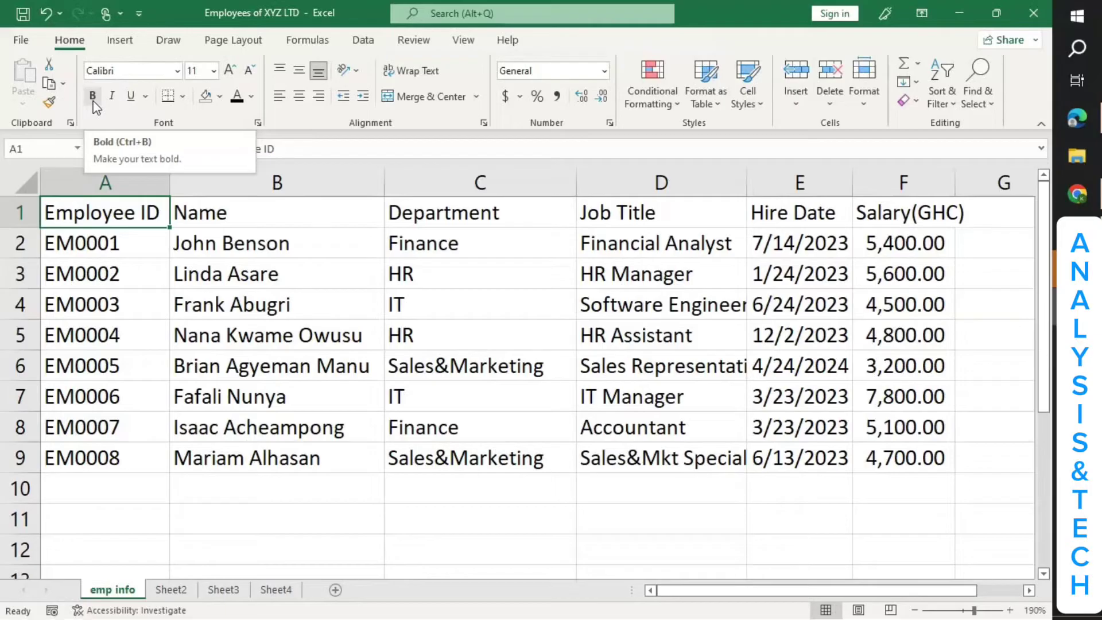
pyautogui.click(93, 97)
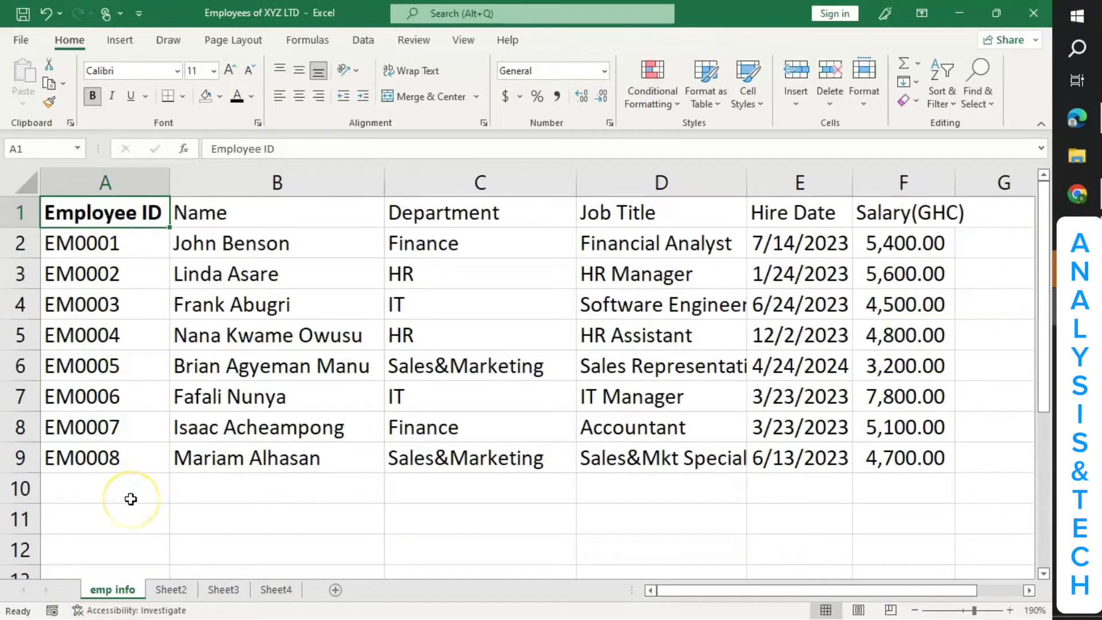
pyautogui.click(245, 216)
pyautogui.click(92, 96)
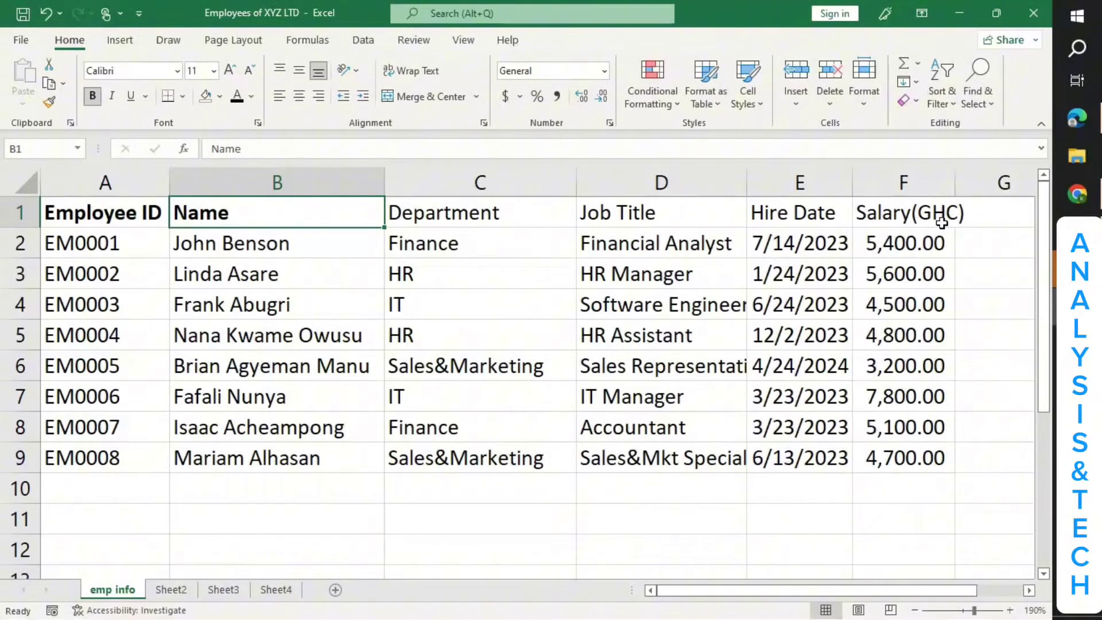
pyautogui.hotkey('ctrl', 'z')
pyautogui.hotkey('ctrl', 'z')
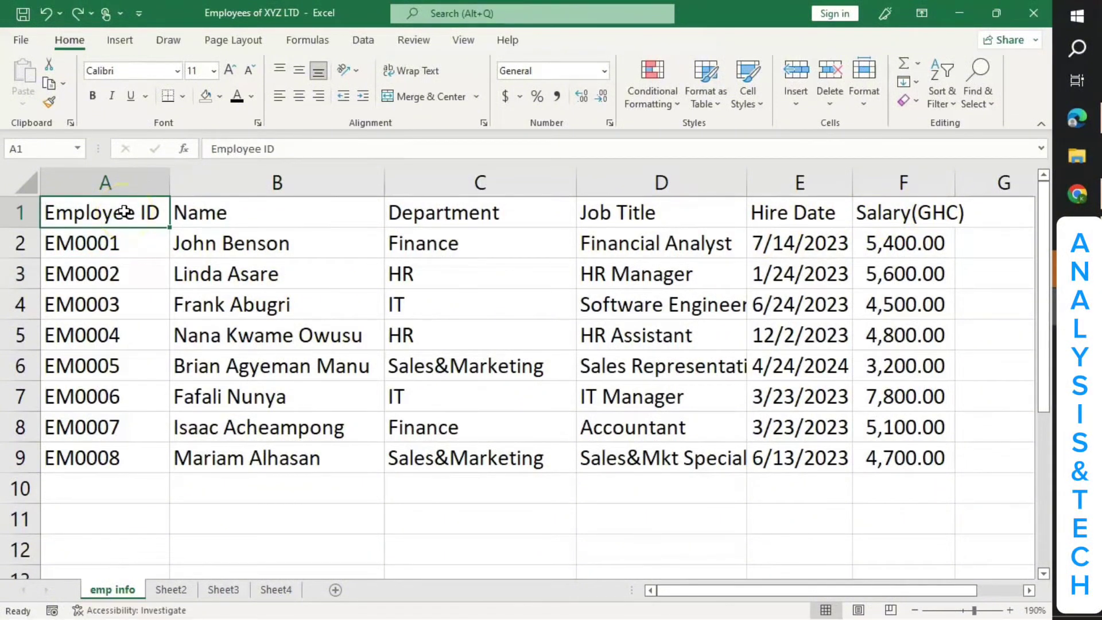
pyautogui.moveTo(117, 214); pyautogui.dragTo(873, 209)
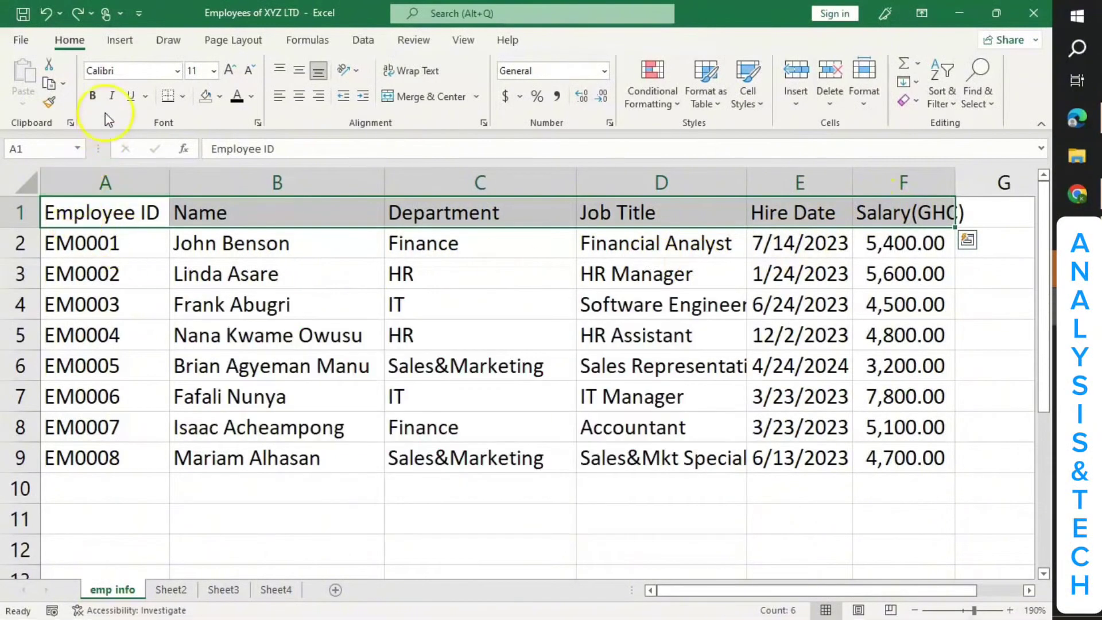
pyautogui.click(91, 95)
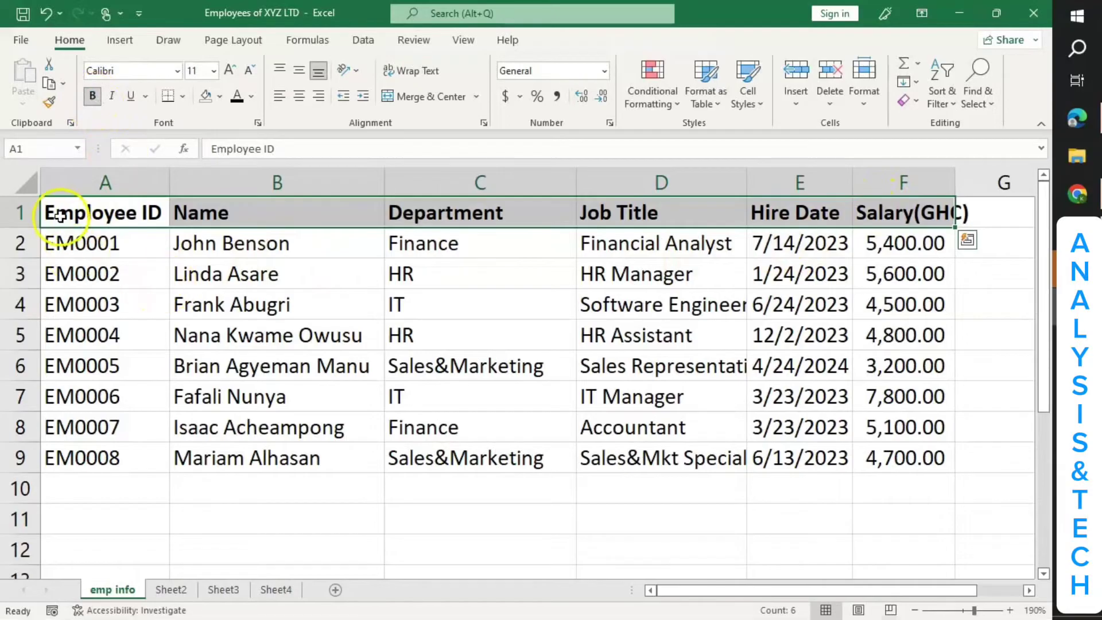
pyautogui.click(90, 102)
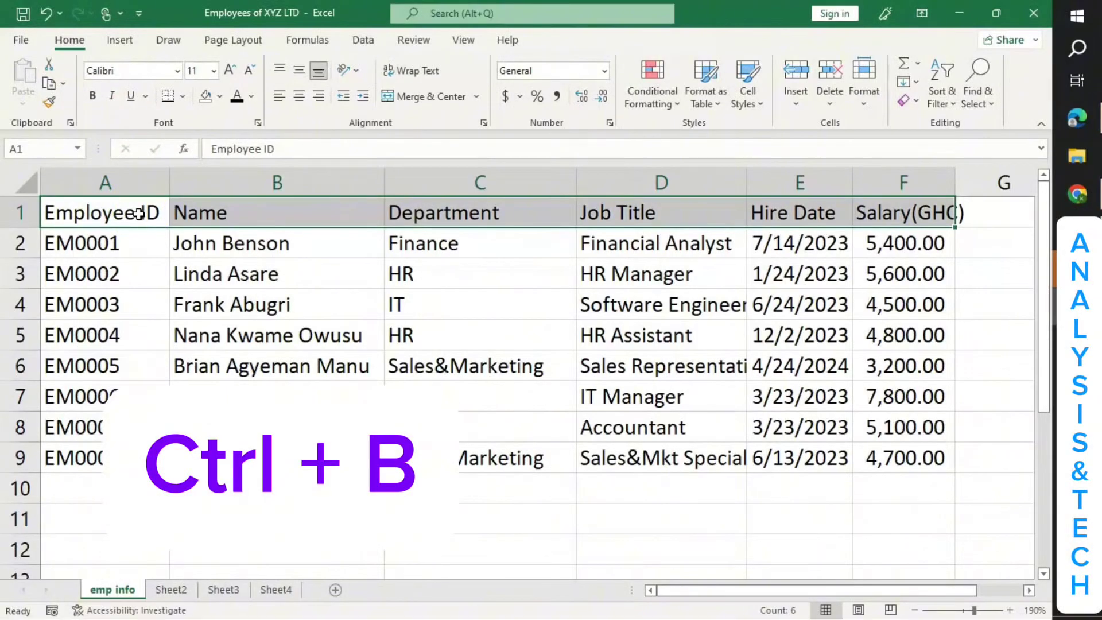
pyautogui.hotkey('ctrl', 'b')
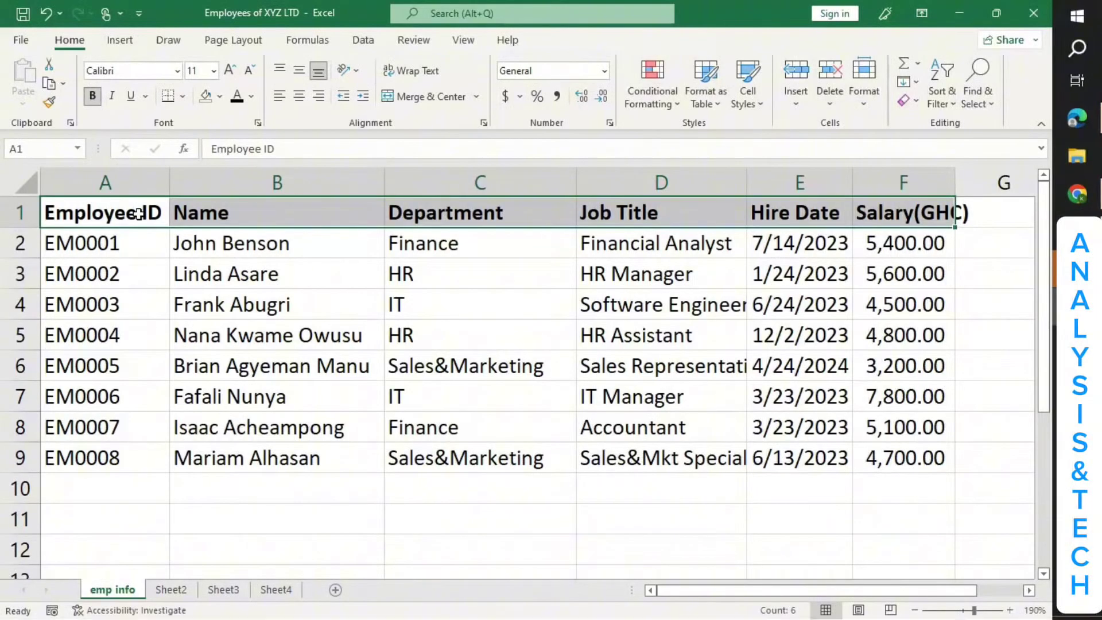
pyautogui.hotkey('ctrl', 'z')
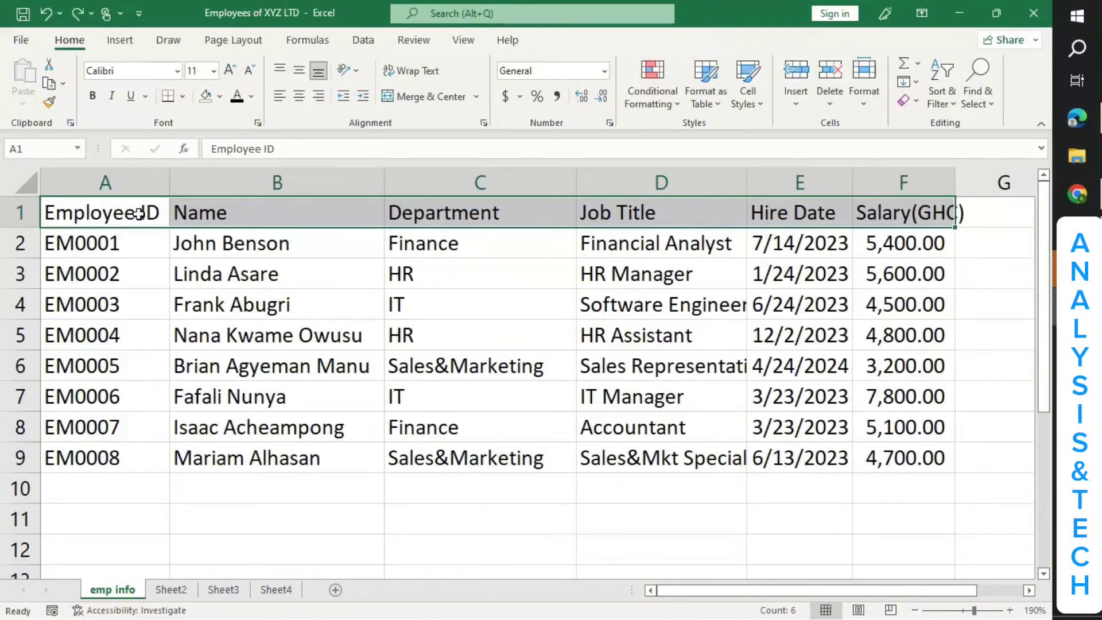
pyautogui.hotkey('ctrl', 'y')
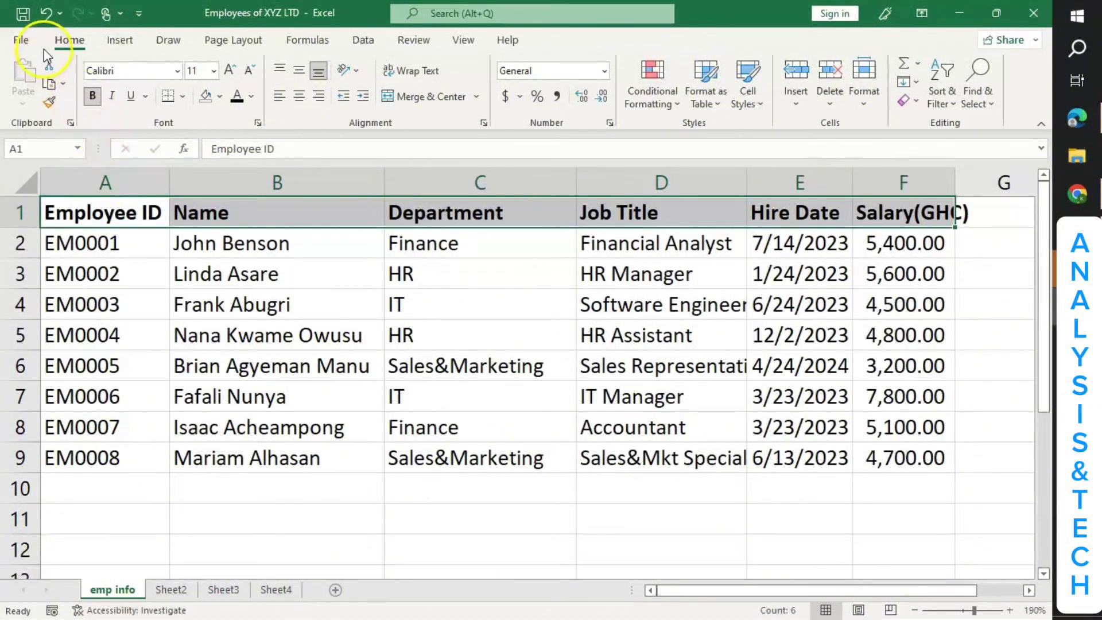
pyautogui.click(47, 16)
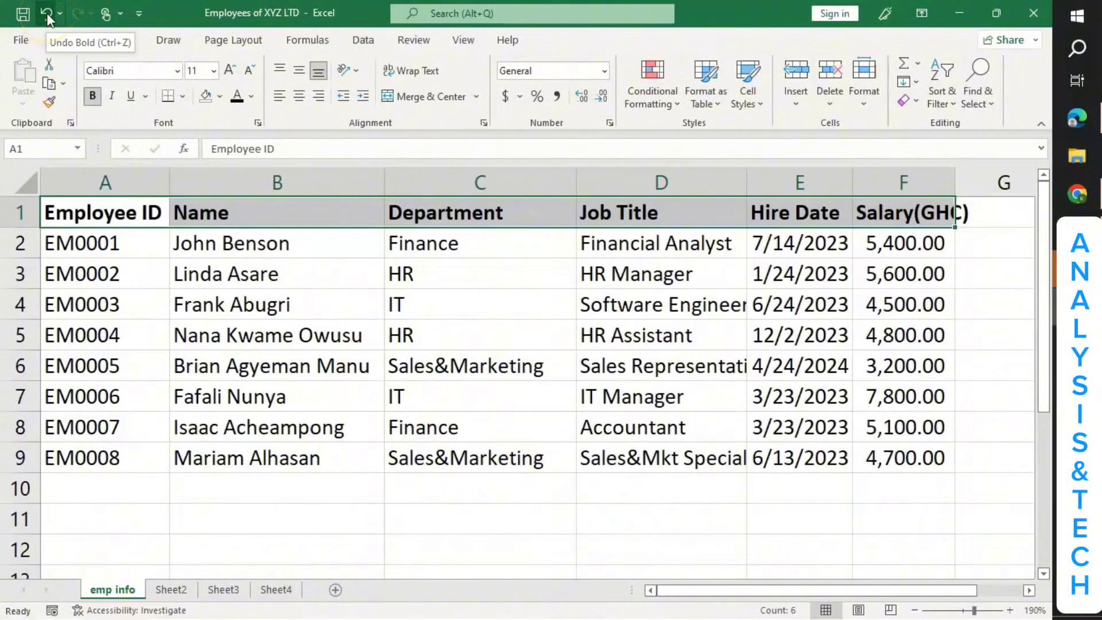
pyautogui.click(47, 16)
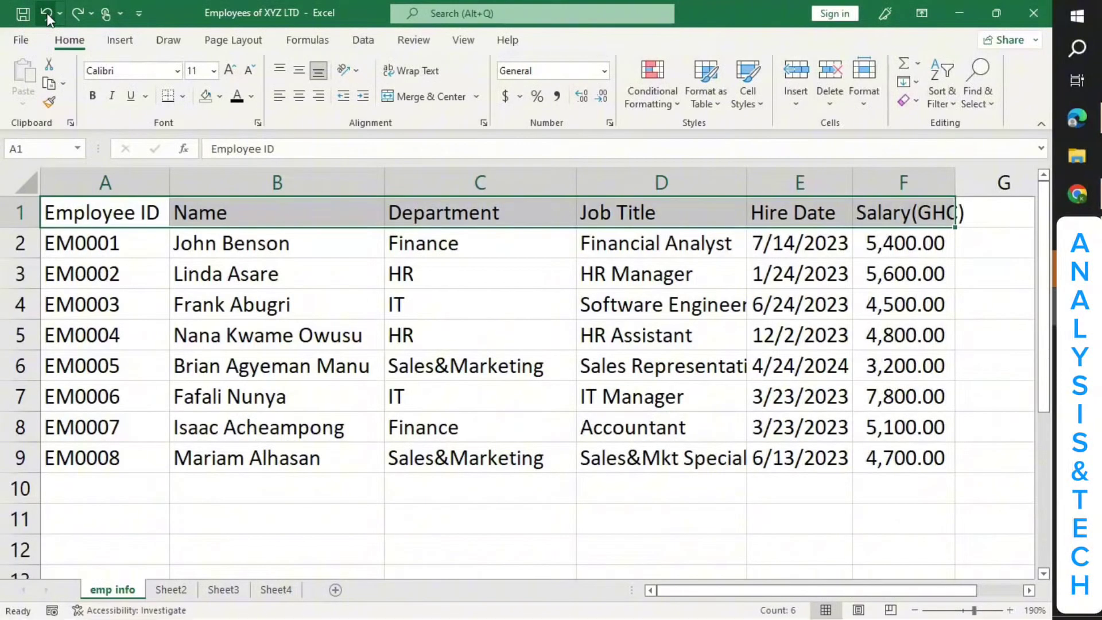
pyautogui.click(91, 98)
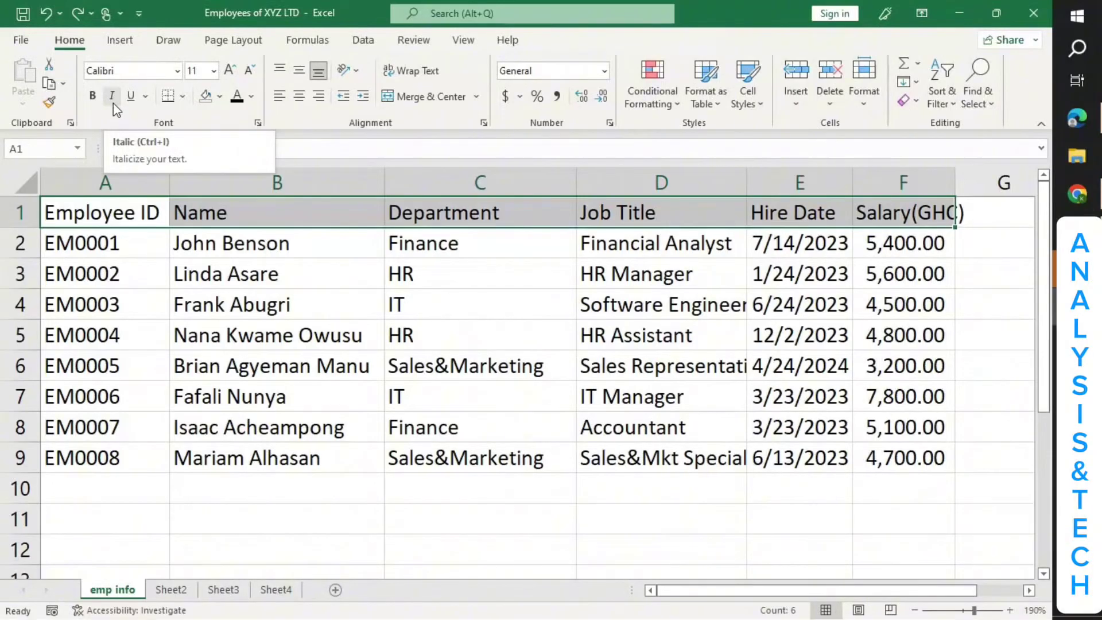
# - Make headers A1:F1 italic and bold, adding then removing an underline
pyautogui.click(113, 97)
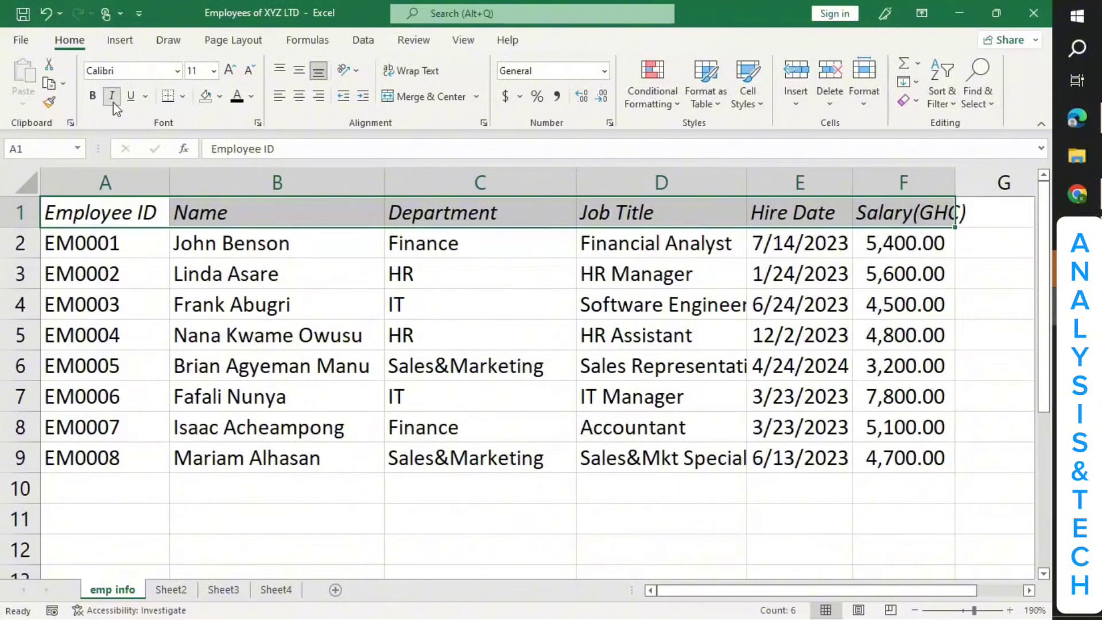
pyautogui.click(93, 97)
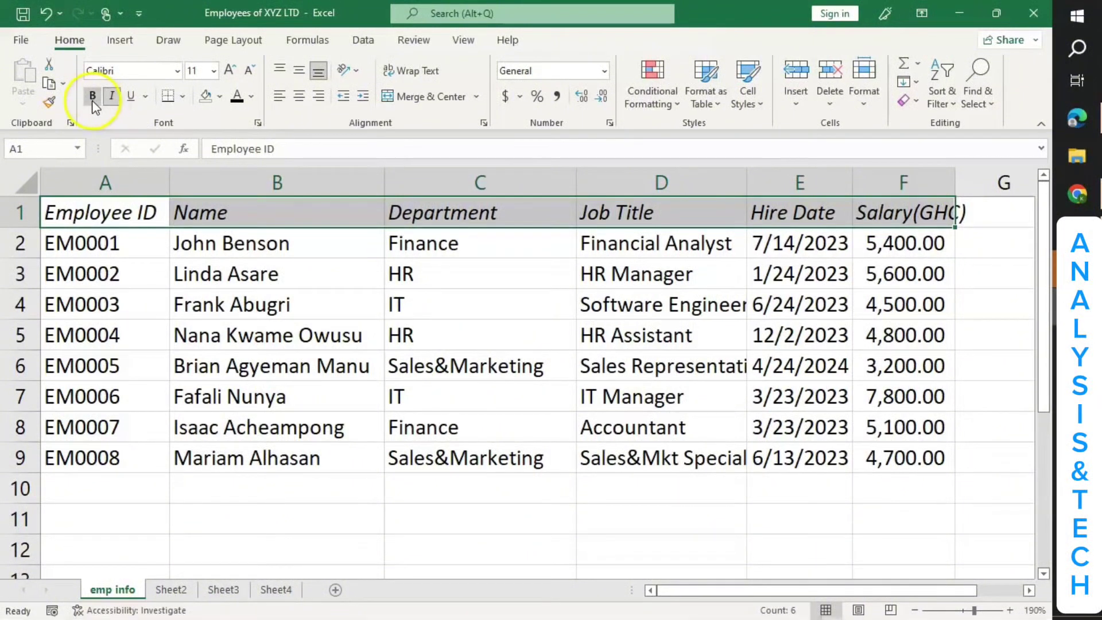
pyautogui.click(131, 97)
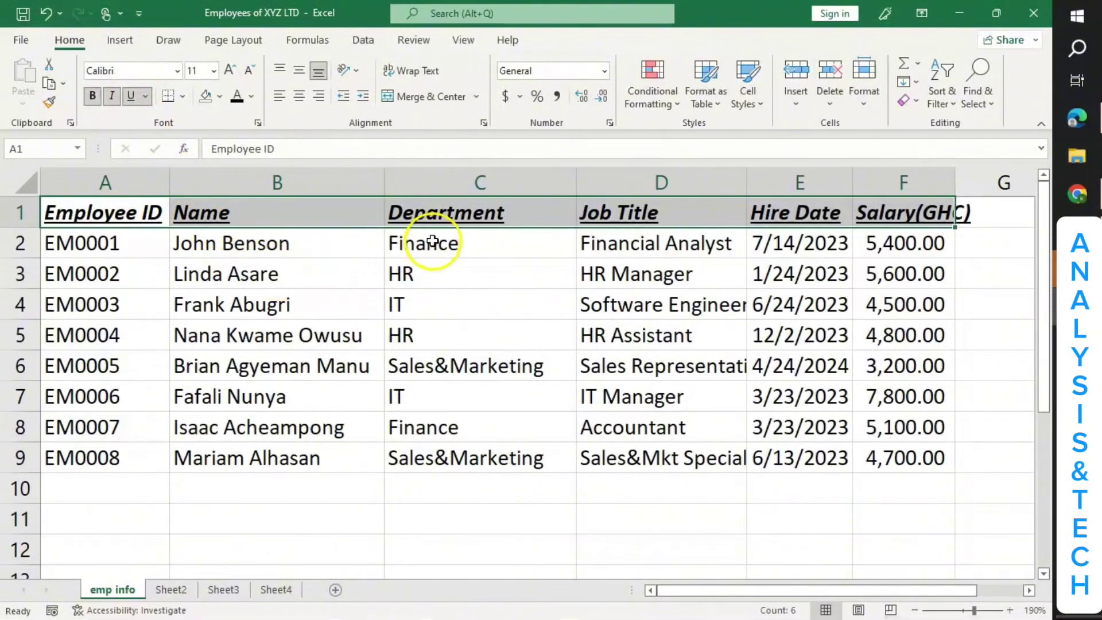
pyautogui.click(131, 96)
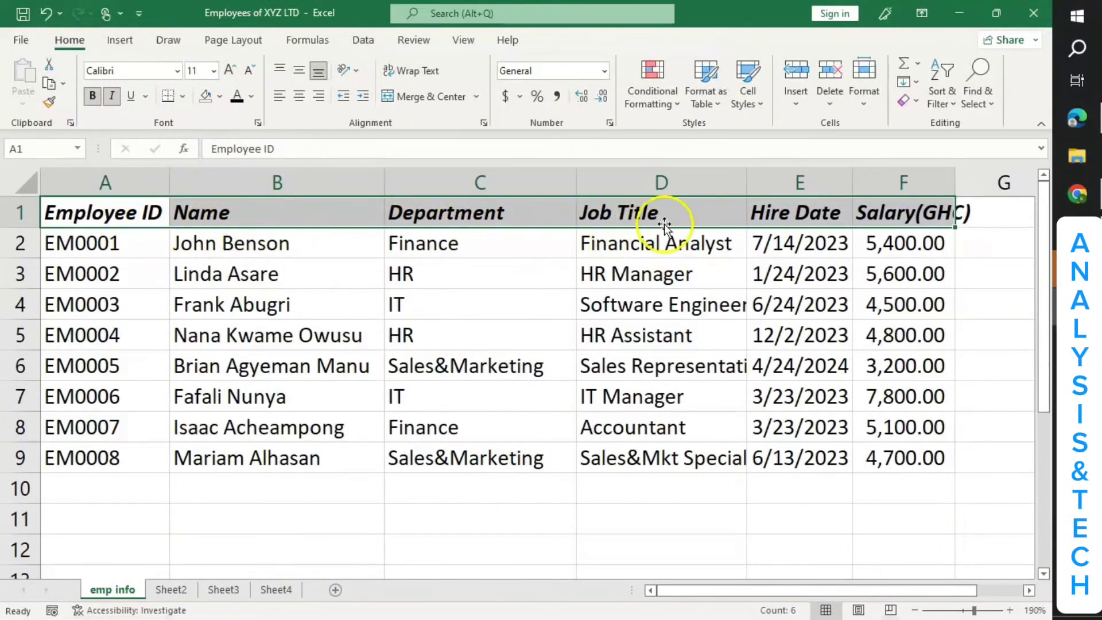
# - Try a gold fill on the header row, undo it, and make the header text blue
pyautogui.click(220, 98)
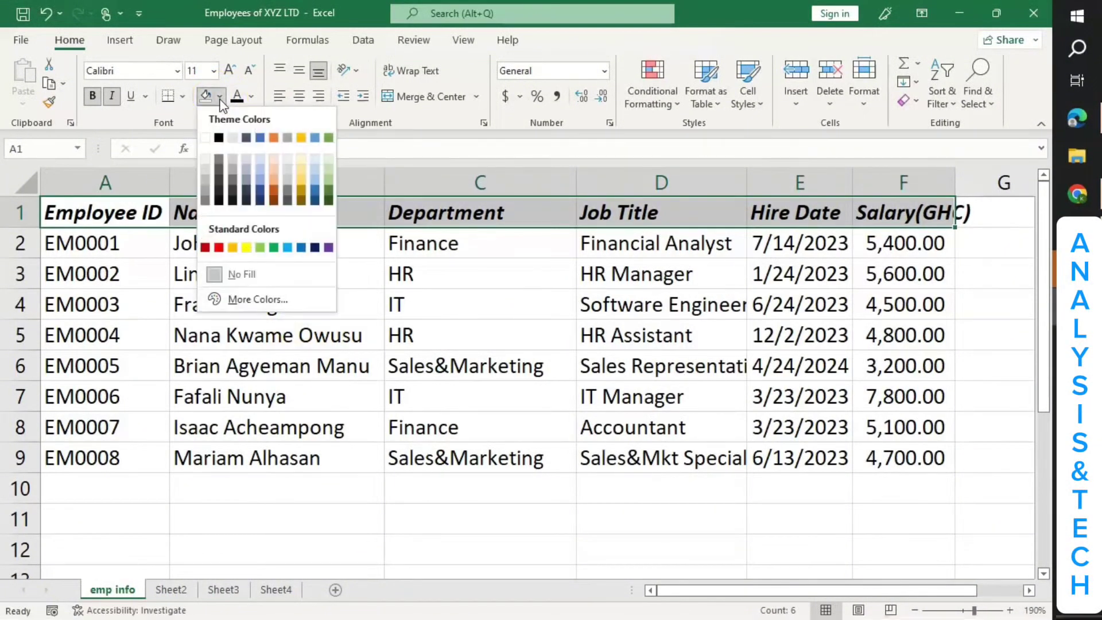
pyautogui.click(302, 178)
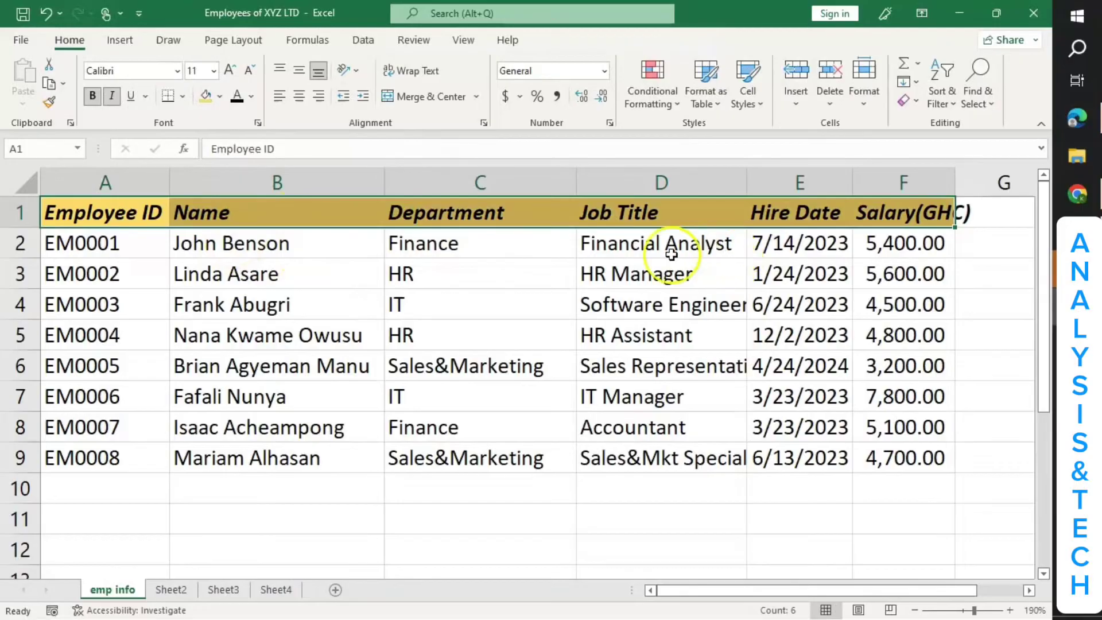
pyautogui.hotkey('ctrl', 'z')
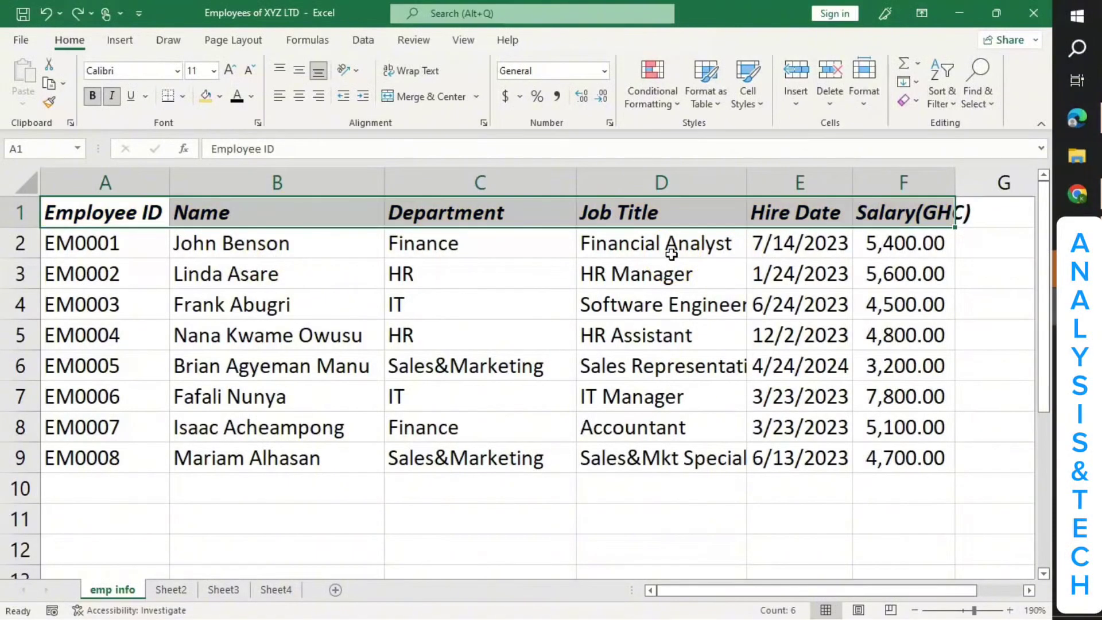
pyautogui.click(252, 97)
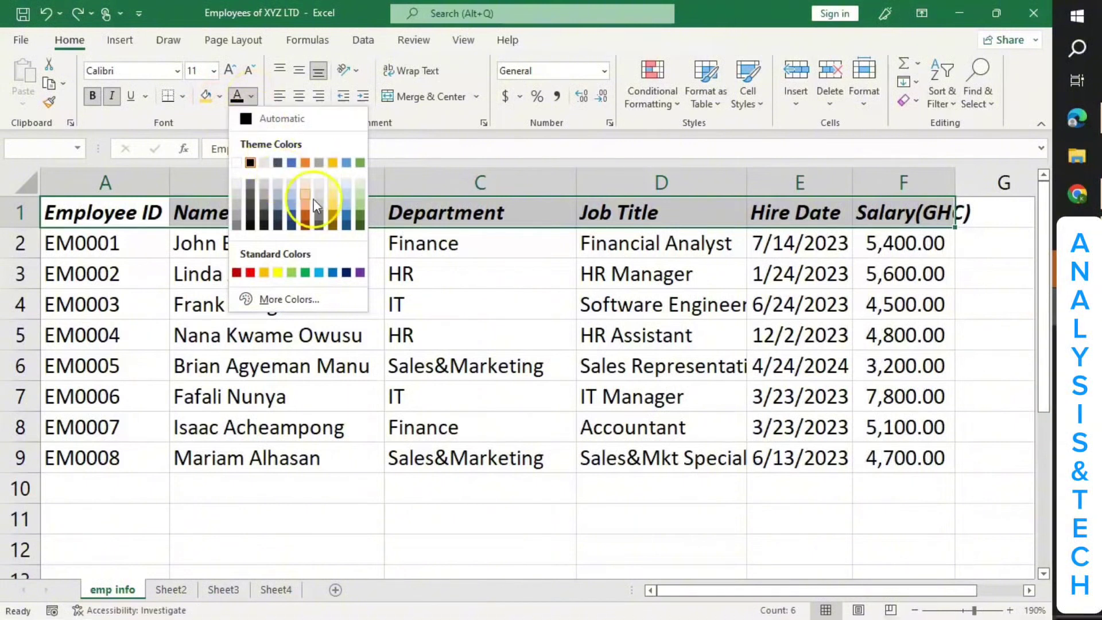
pyautogui.click(344, 213)
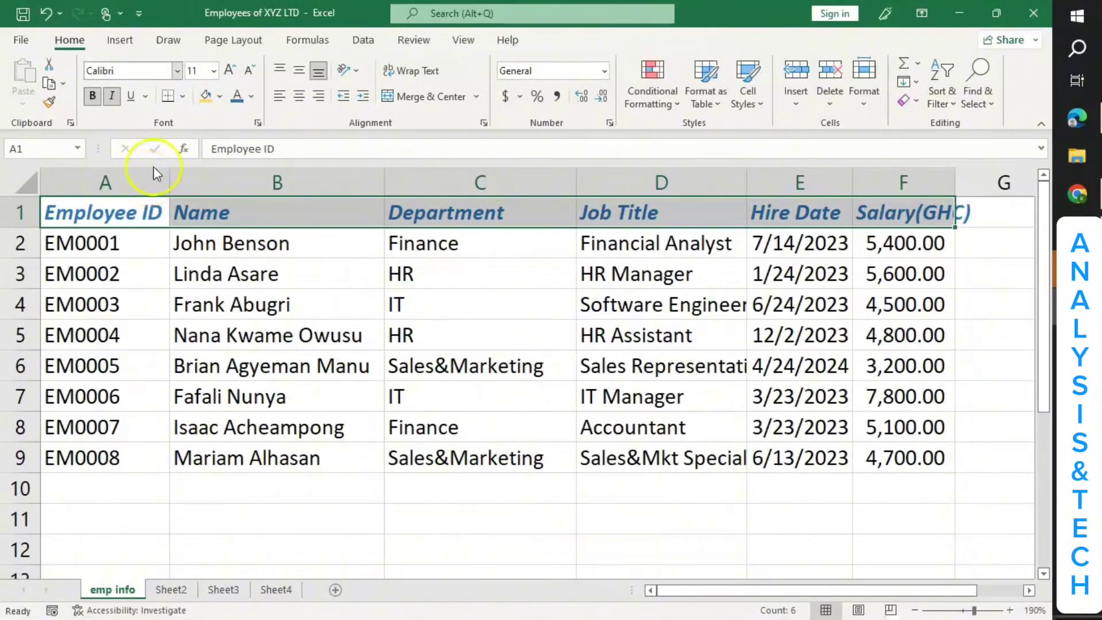
pyautogui.click(177, 71)
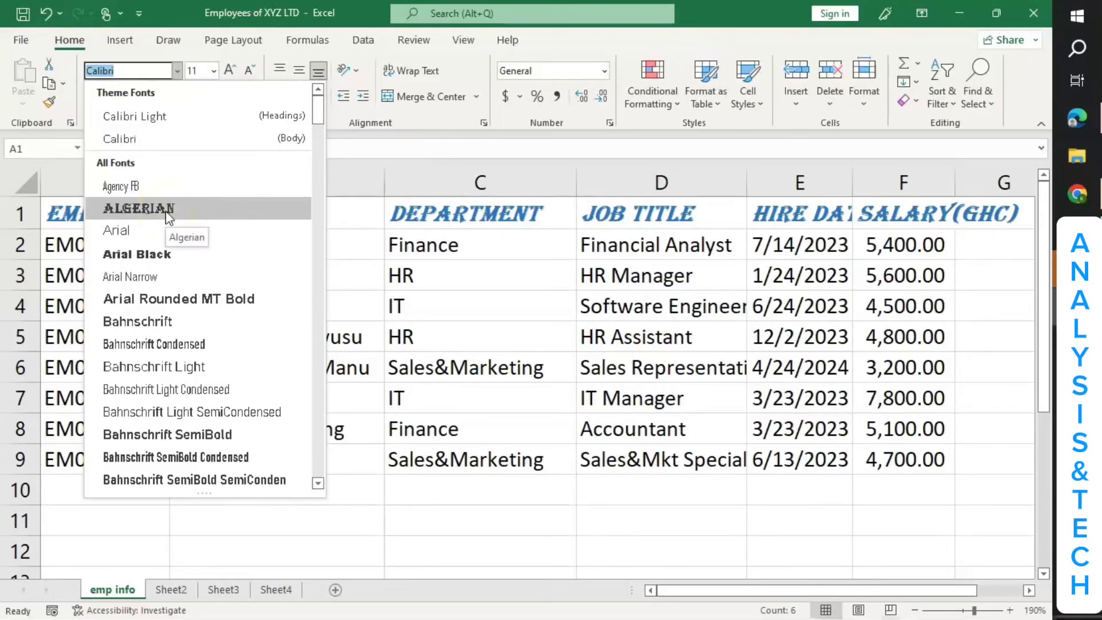
pyautogui.click(148, 255)
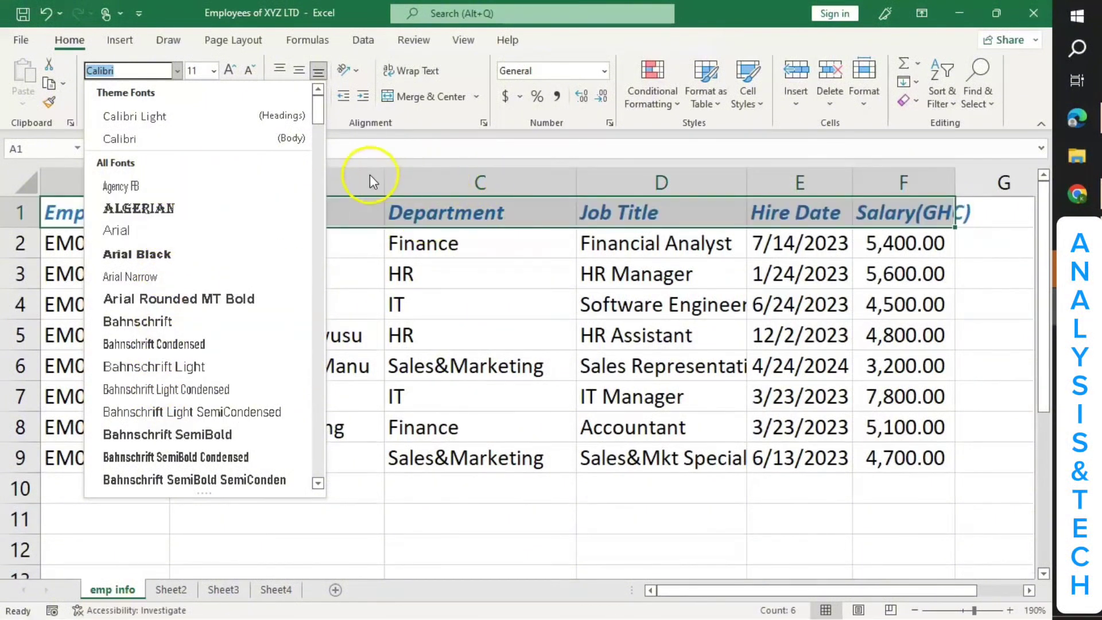
pyautogui.click(213, 72)
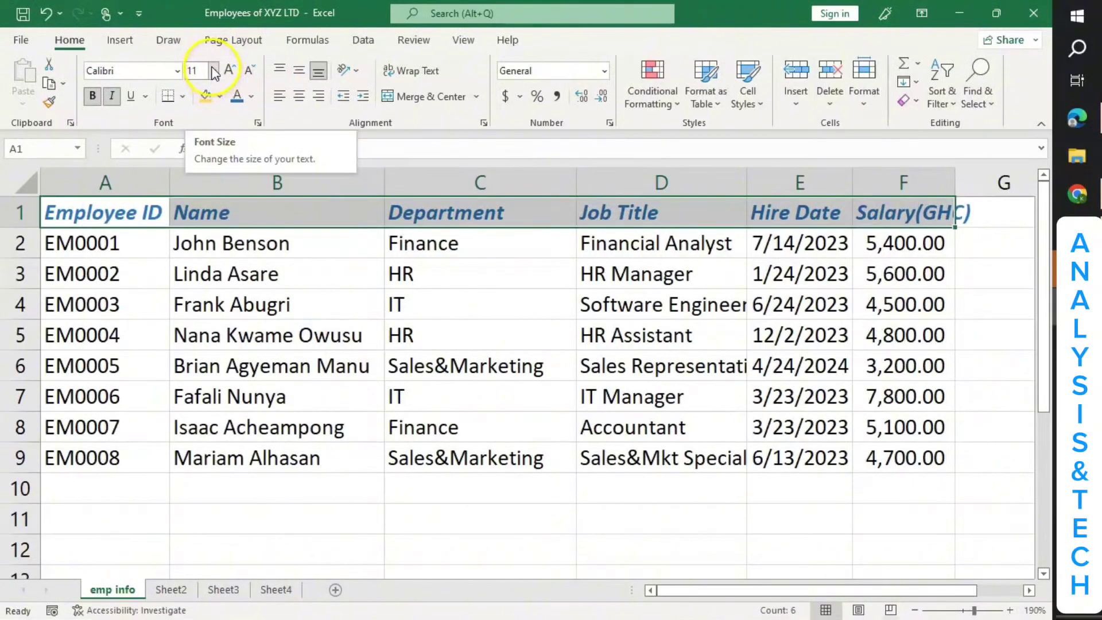
pyautogui.click(218, 68)
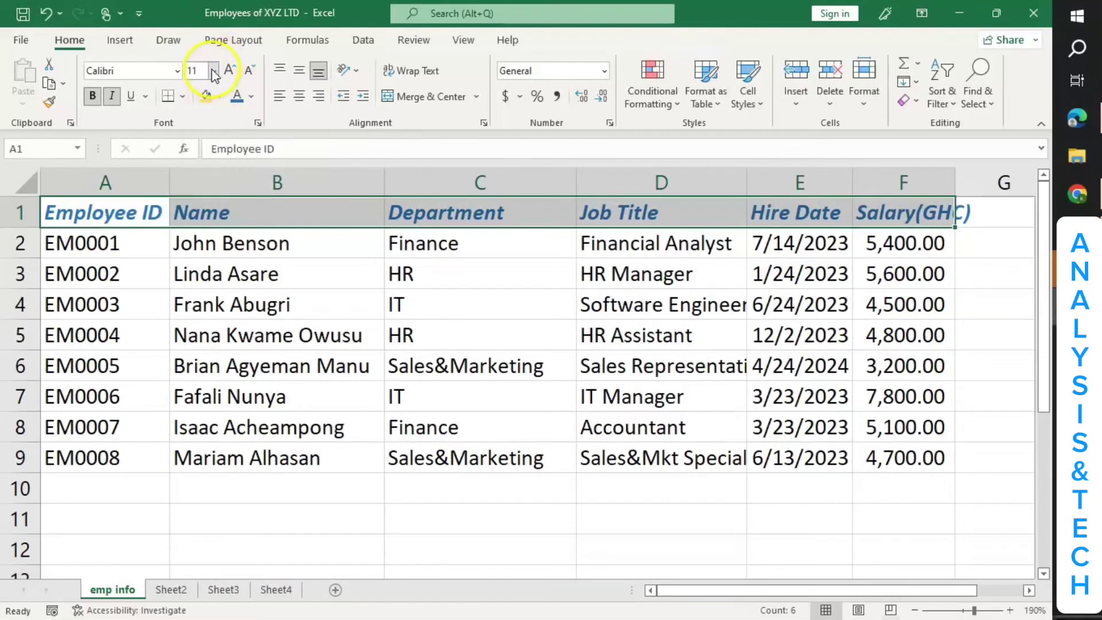
pyautogui.click(213, 72)
pyautogui.click(200, 72)
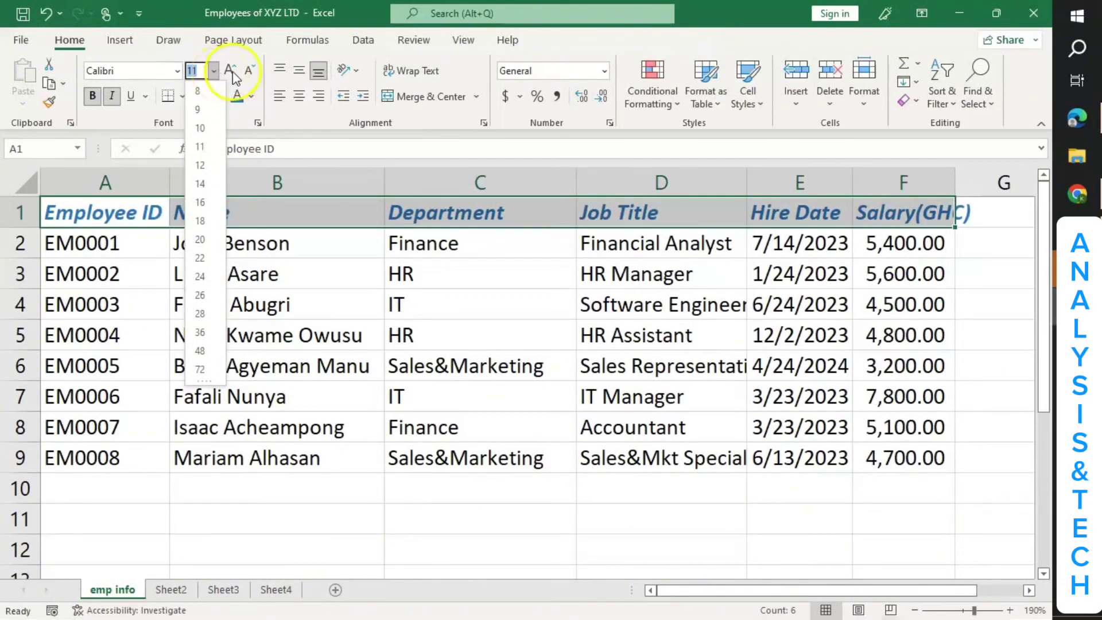
pyautogui.click(490, 492)
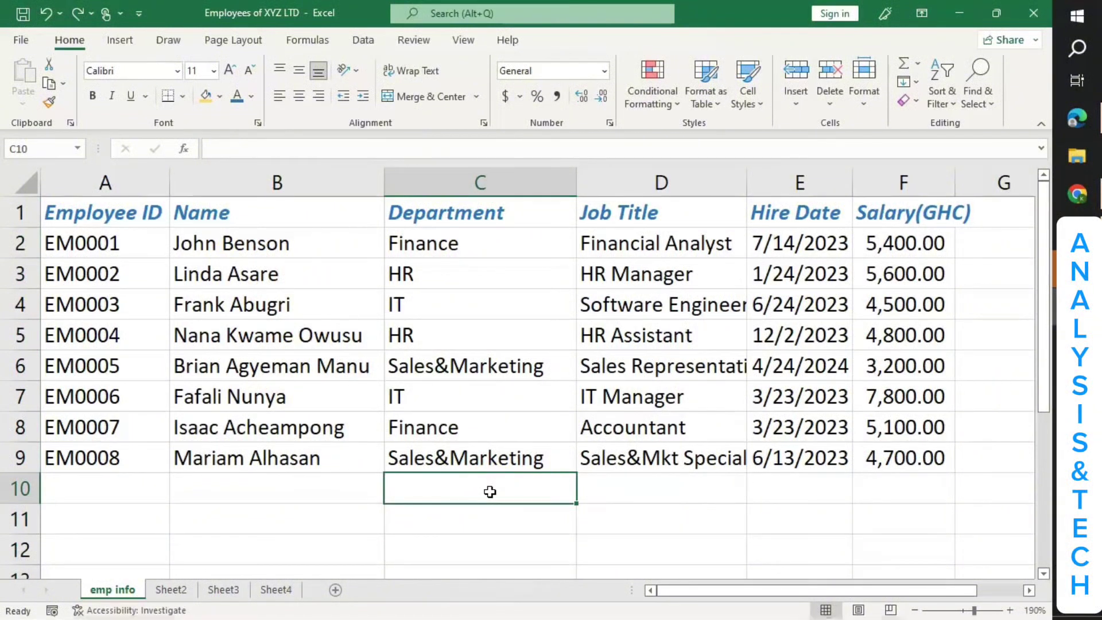
# - Widen Salary(GHC) column F to fit its contents and Hire Date column E to 12.00
pyautogui.click(889, 183)
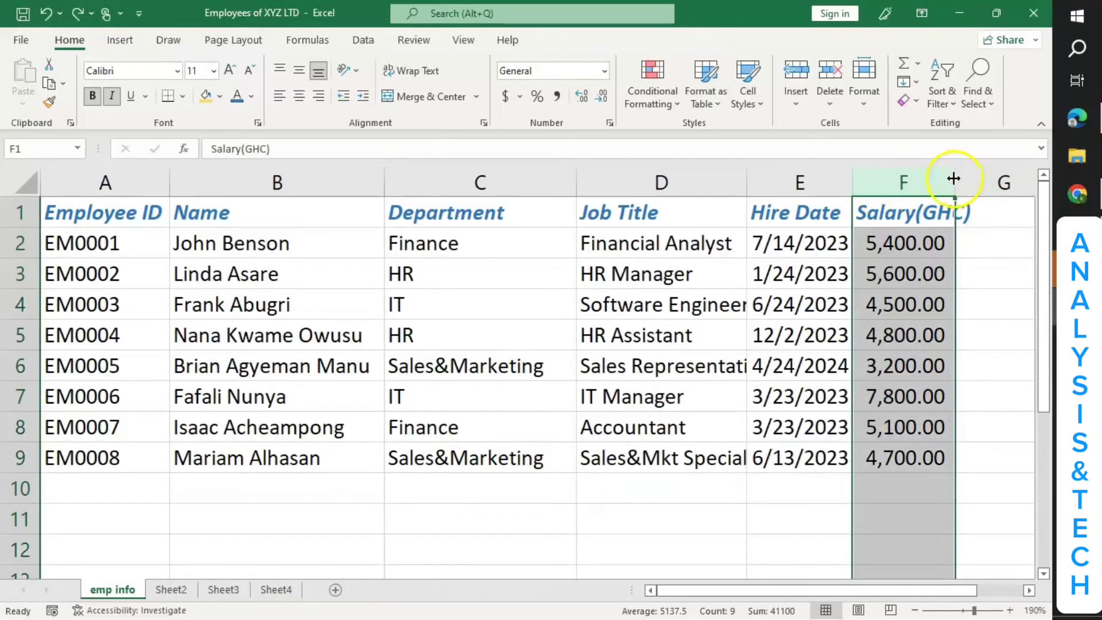
pyautogui.moveTo(957, 176); pyautogui.dragTo(999, 176)
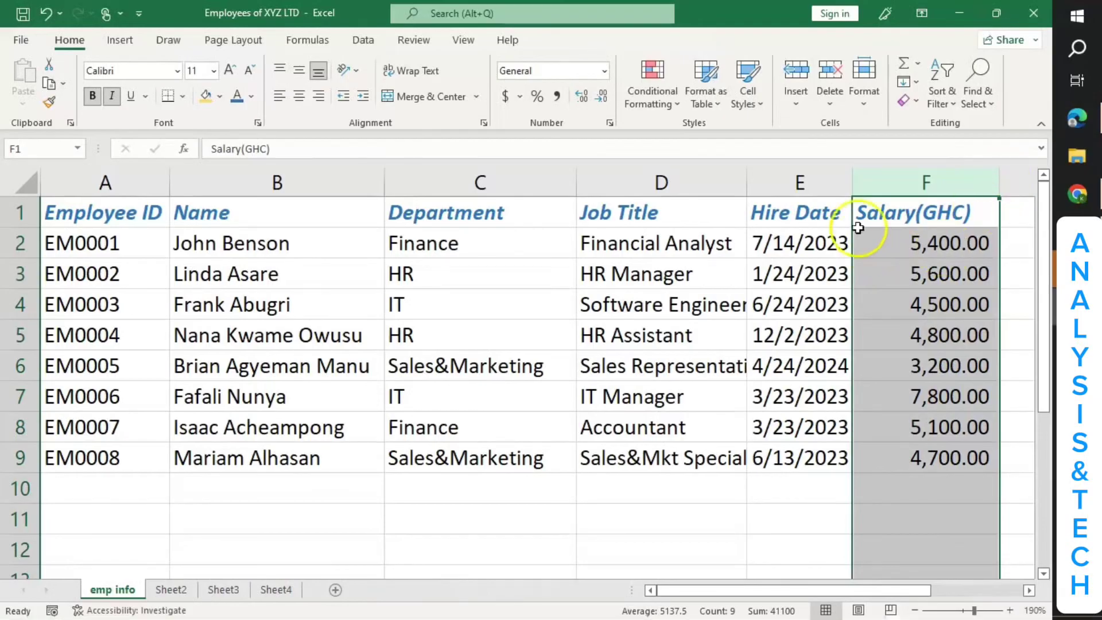
pyautogui.click(818, 183)
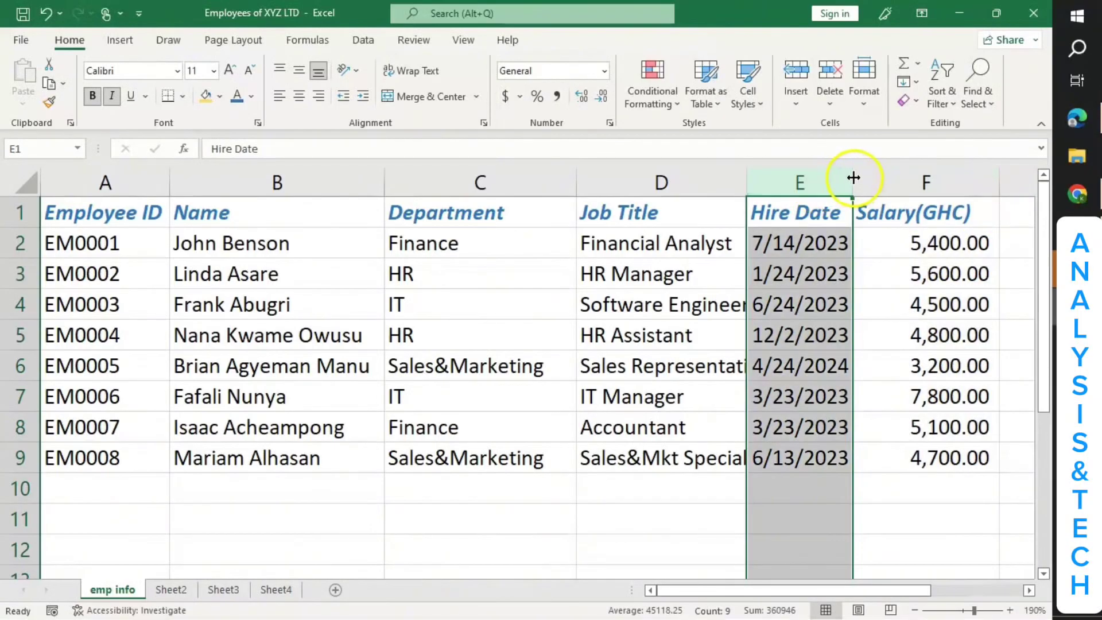
pyautogui.moveTo(856, 179); pyautogui.dragTo(883, 177)
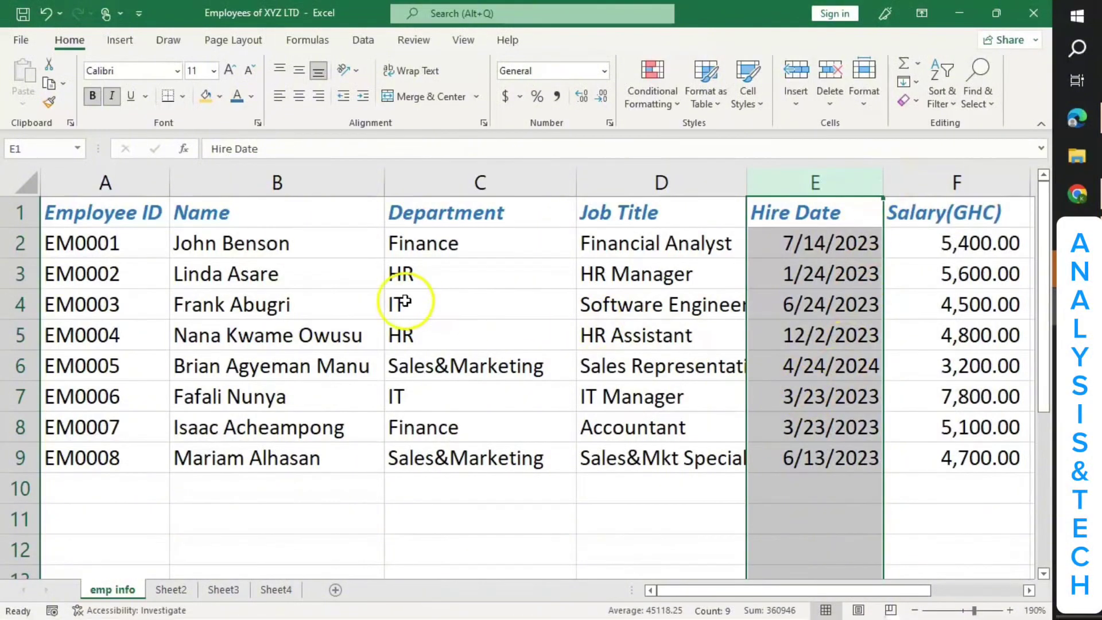
pyautogui.click(408, 275)
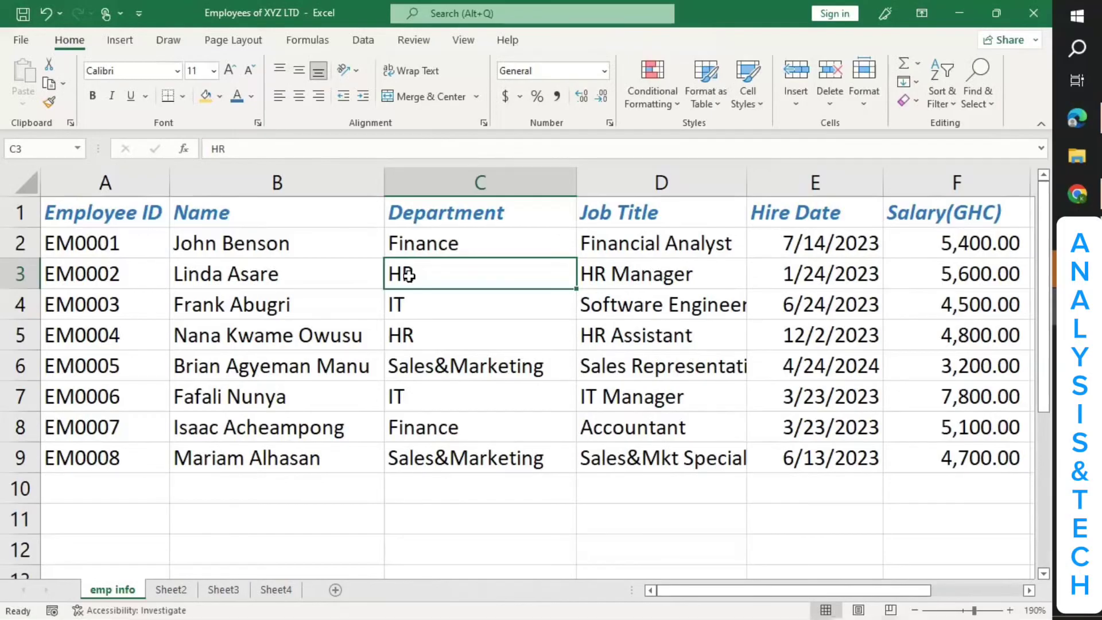
pyautogui.click(130, 247)
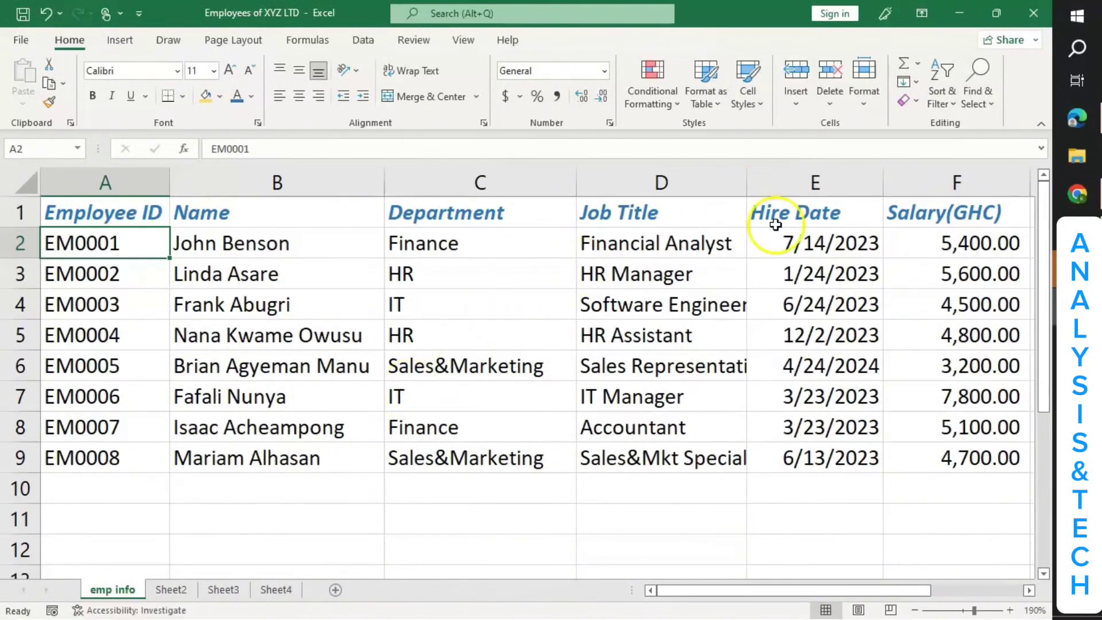
pyautogui.click(912, 244)
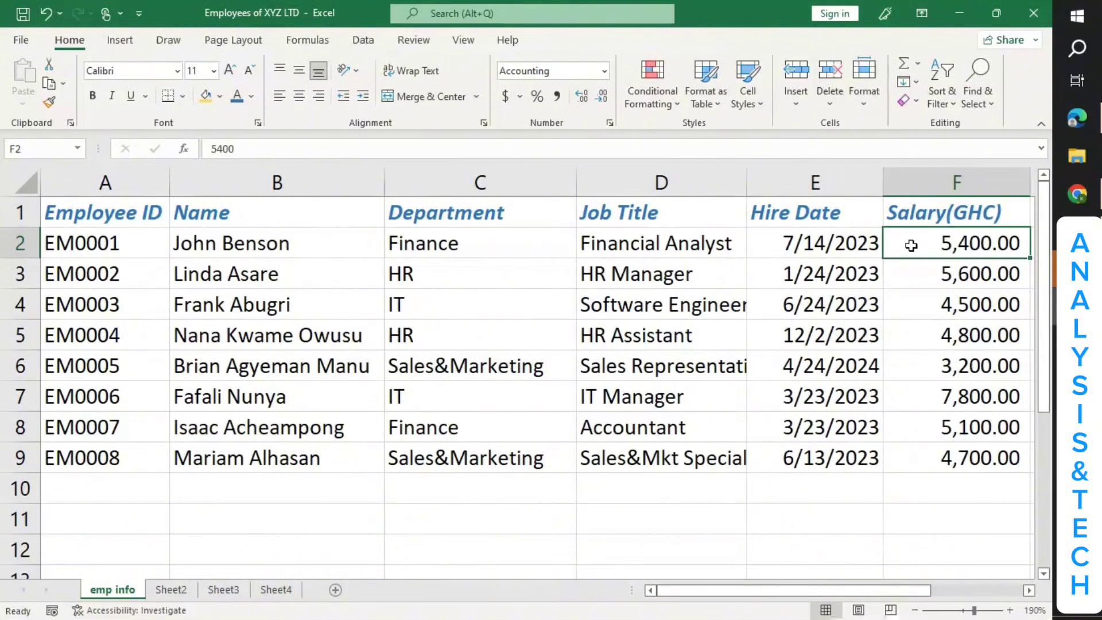
pyautogui.click(482, 484)
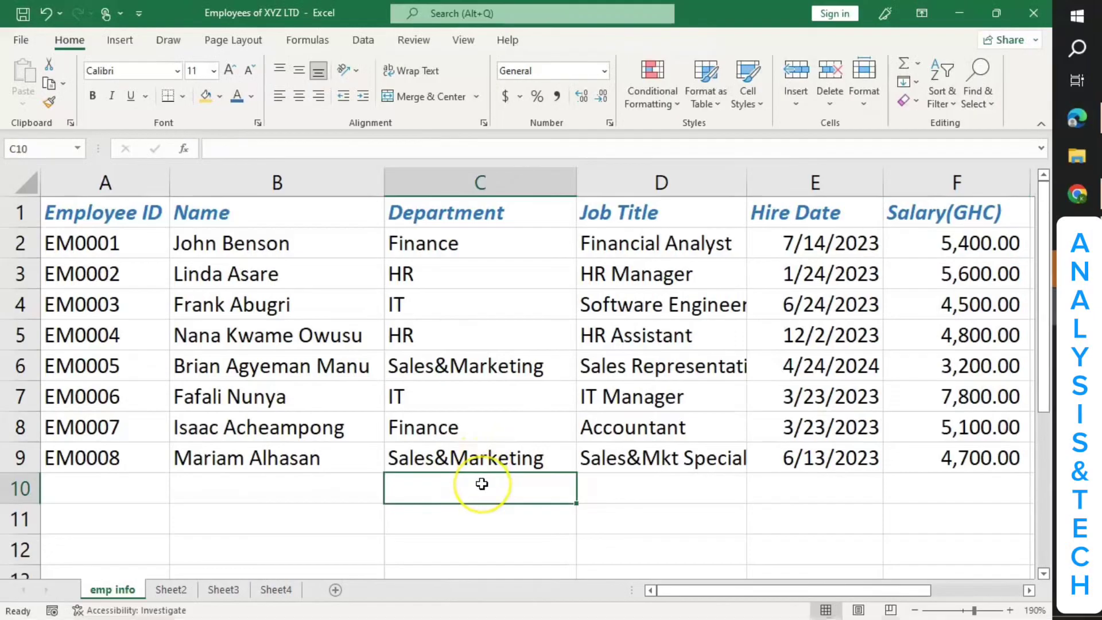